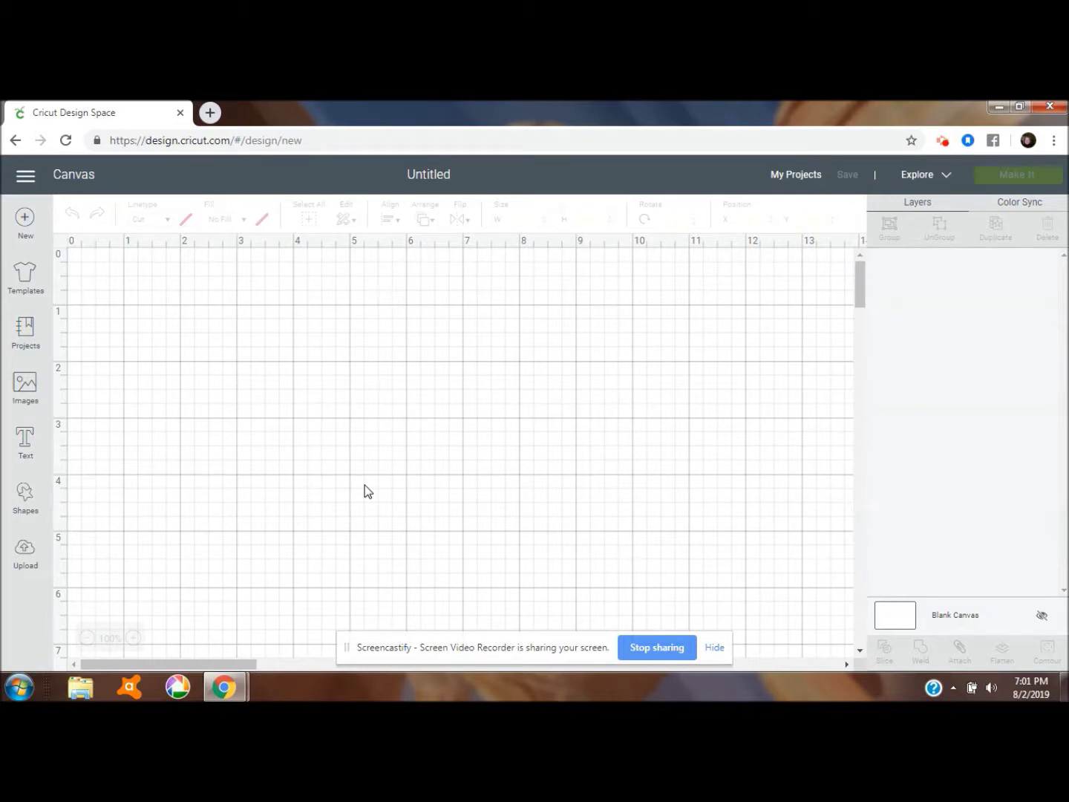
- Search the image library for "fall" and filter the results to Purchased images only
left_click(25, 387)
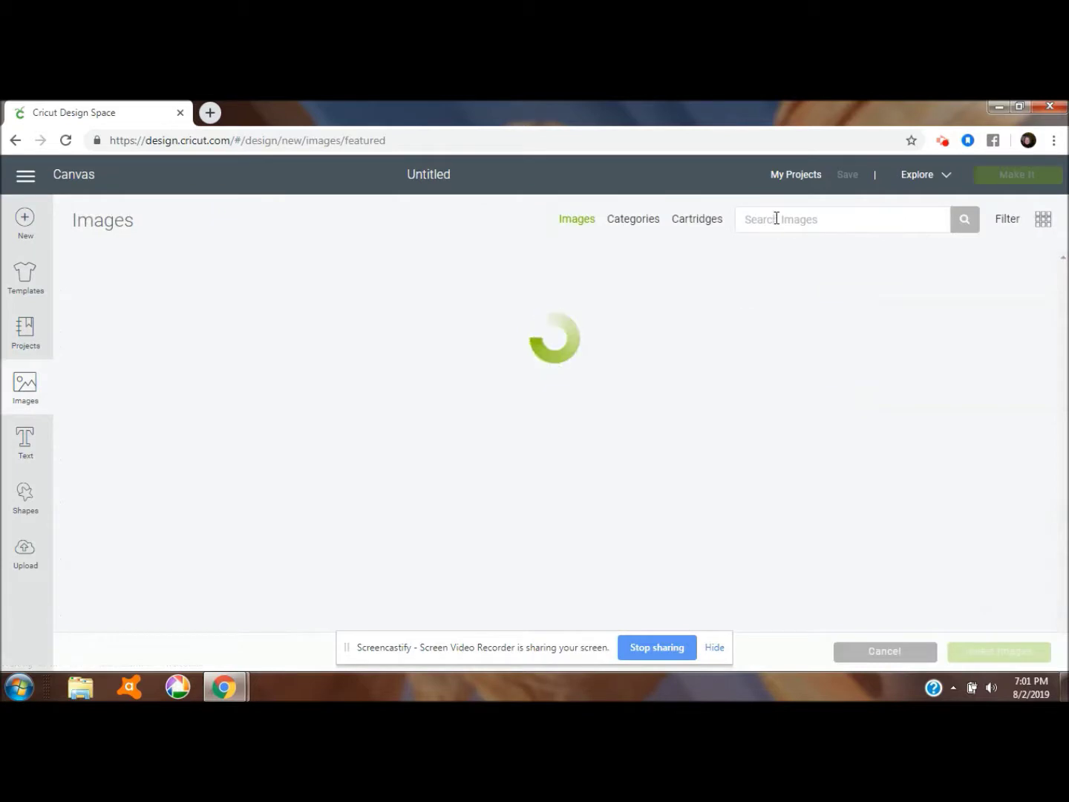
left_click(777, 217)
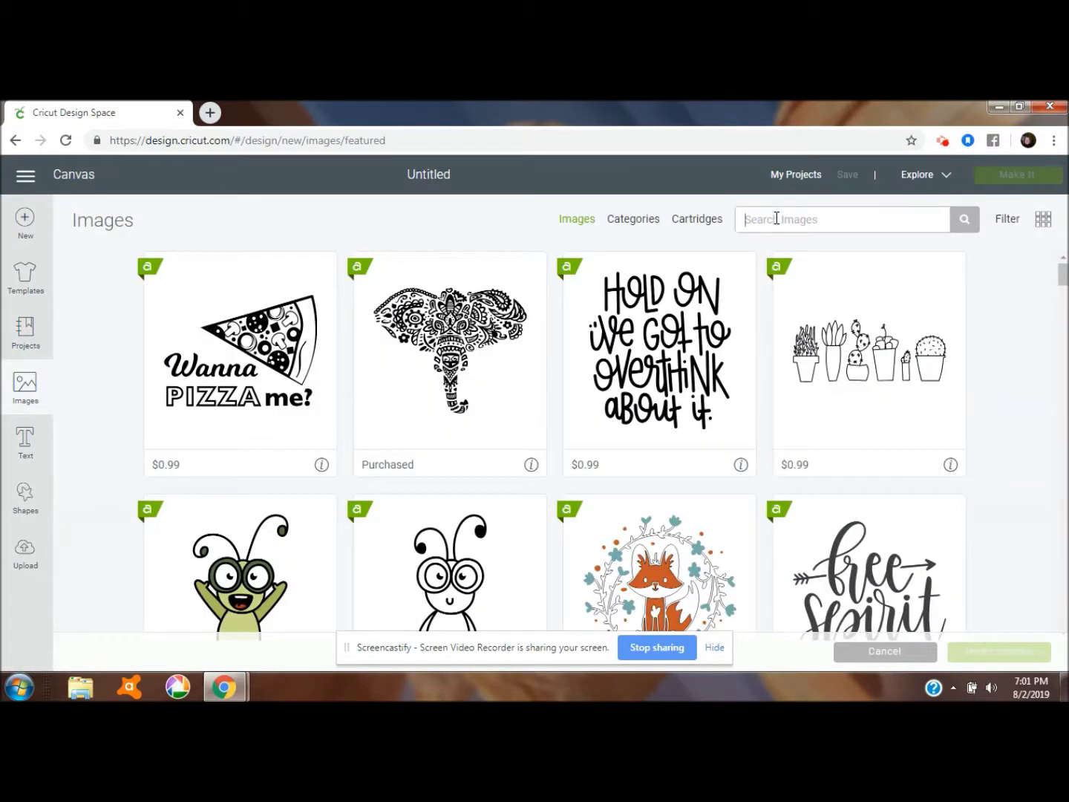
type("fall")
left_click(1008, 220)
left_click(833, 371)
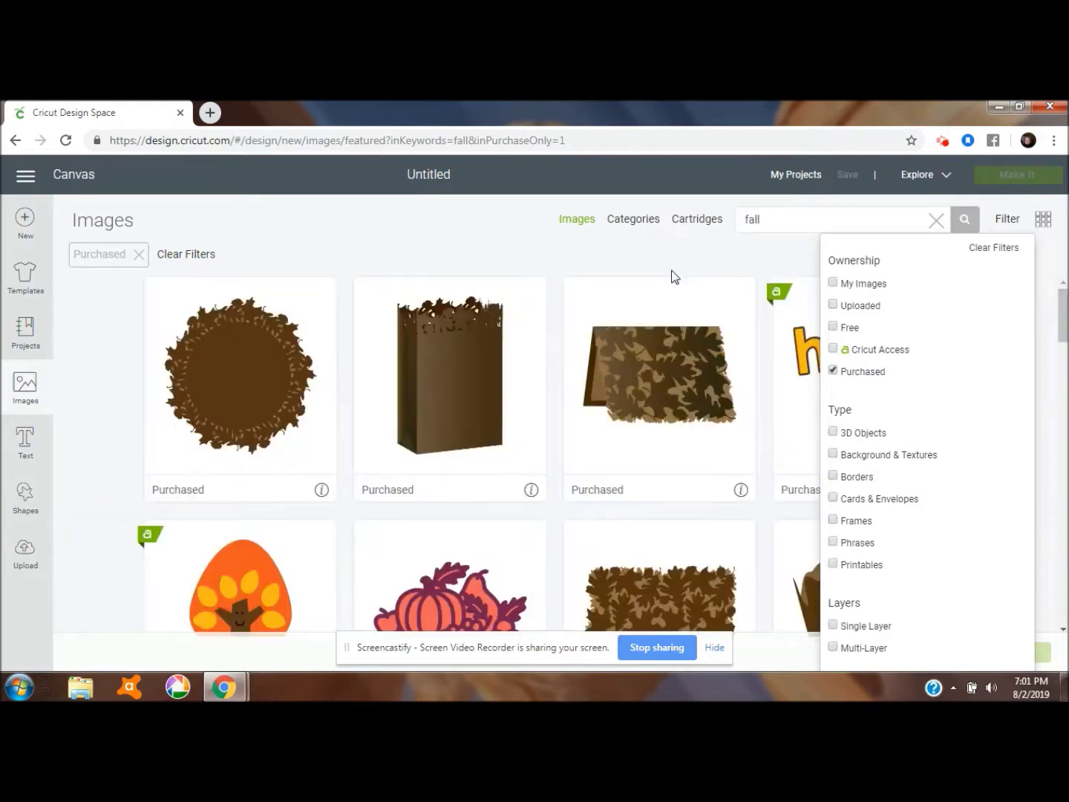
left_click(1006, 223)
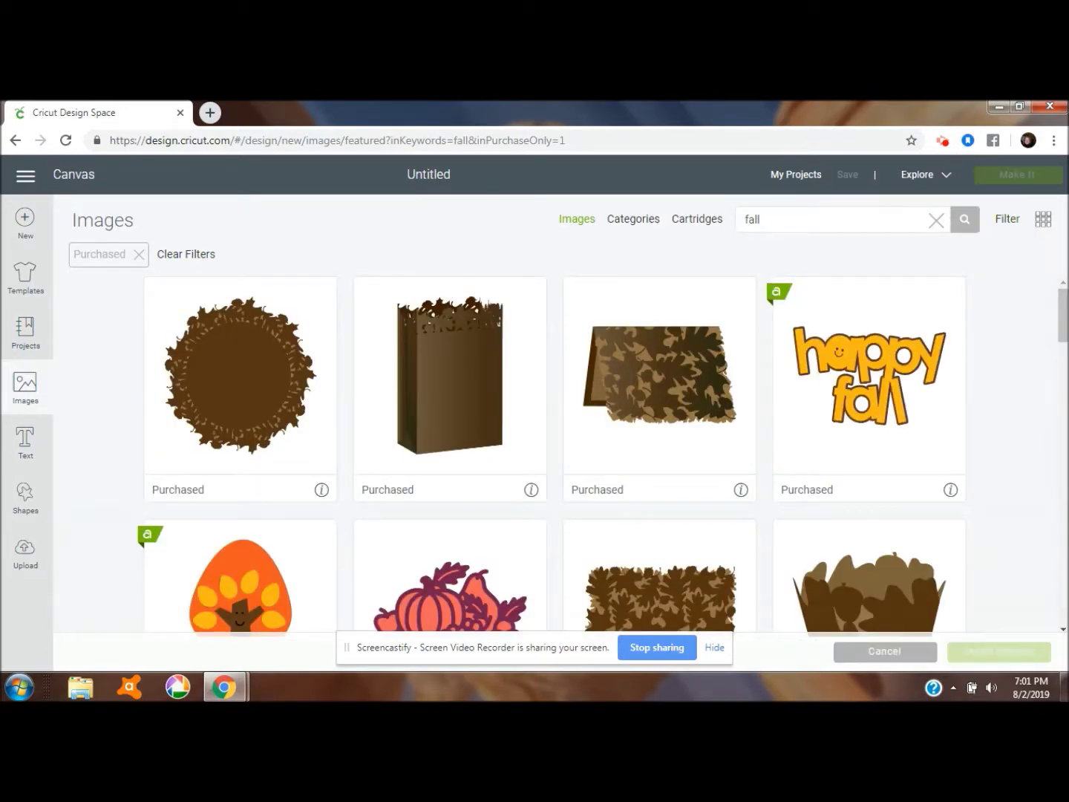
- Select the pumpkin-and-fruit harvest image and the green Autumn Banner image for insertion
left_click(1063, 629)
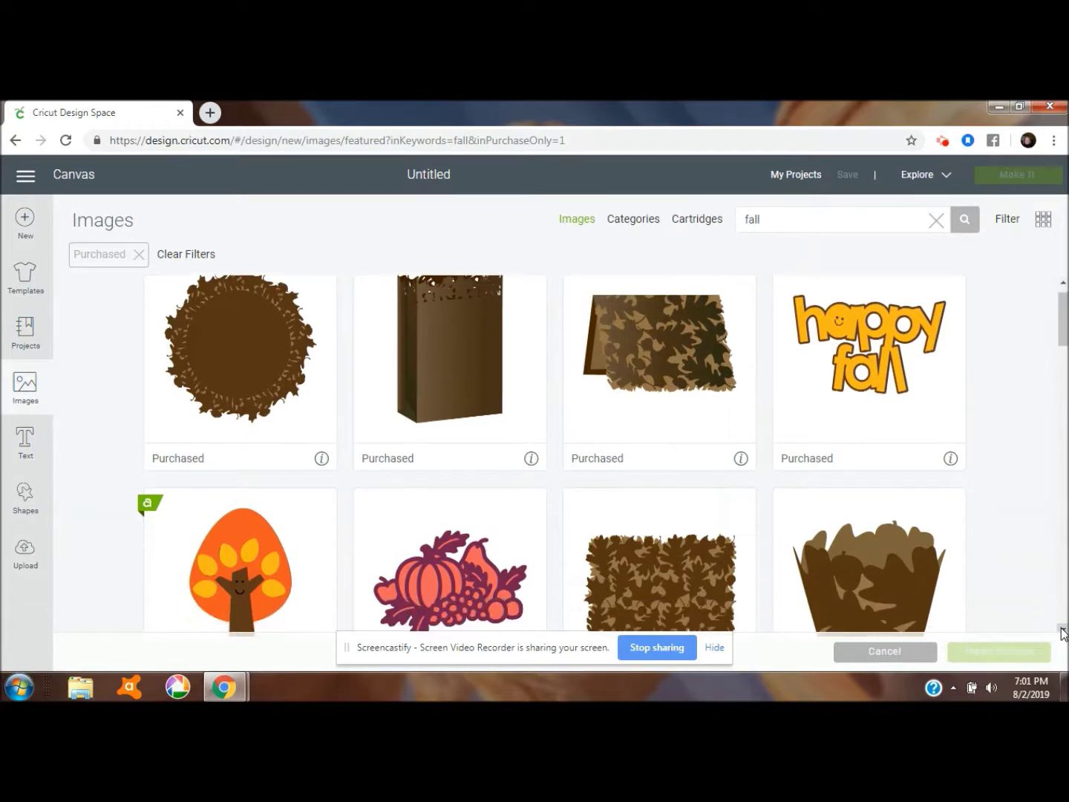
scroll(1064, 630, "down", 2)
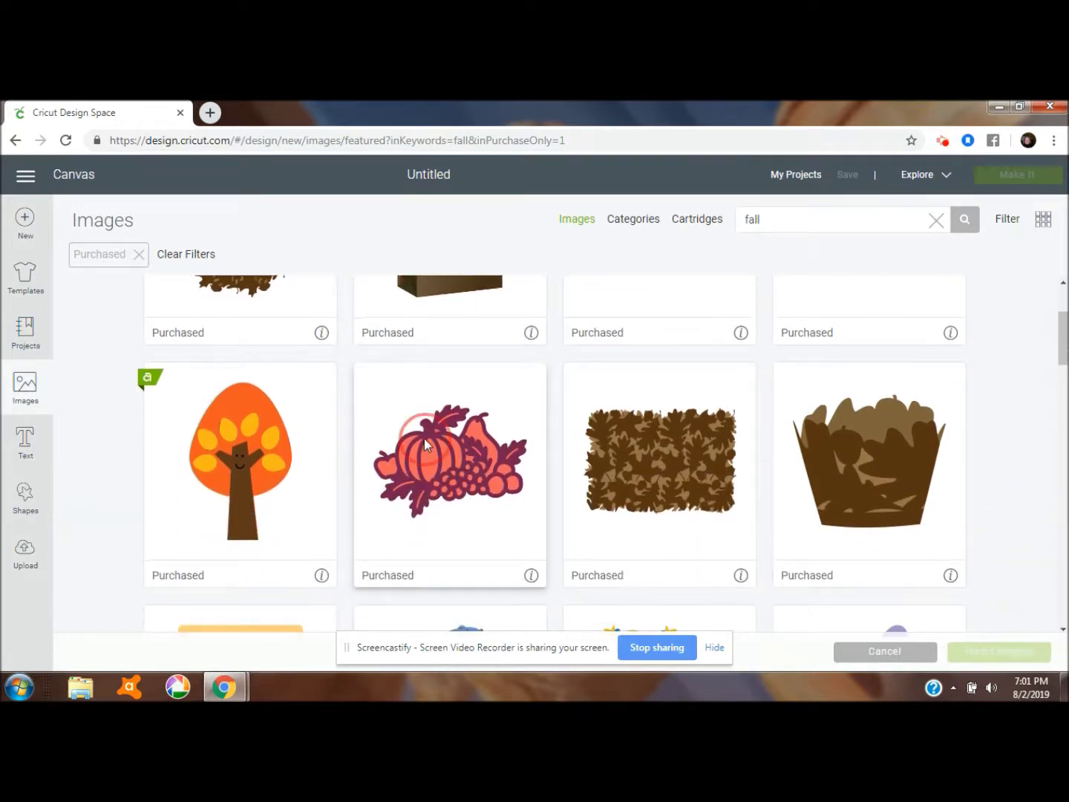
left_click(424, 444)
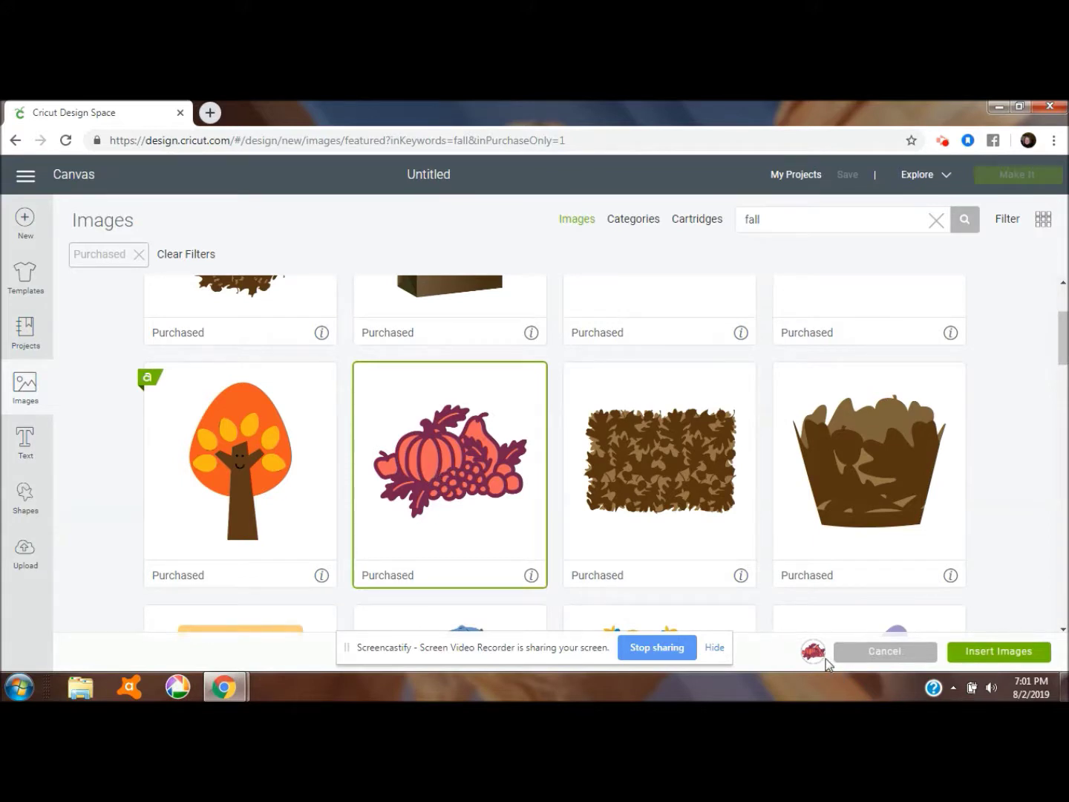
left_click(1063, 633)
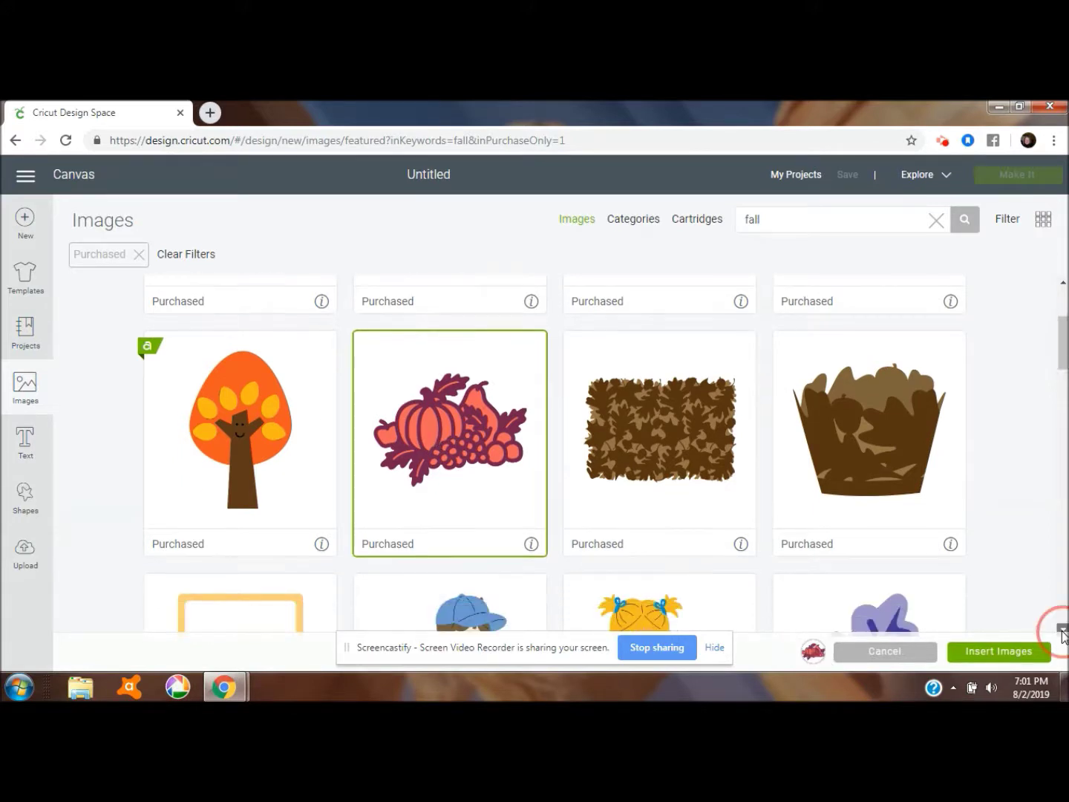
left_click_drag(1063, 633, 1064, 631)
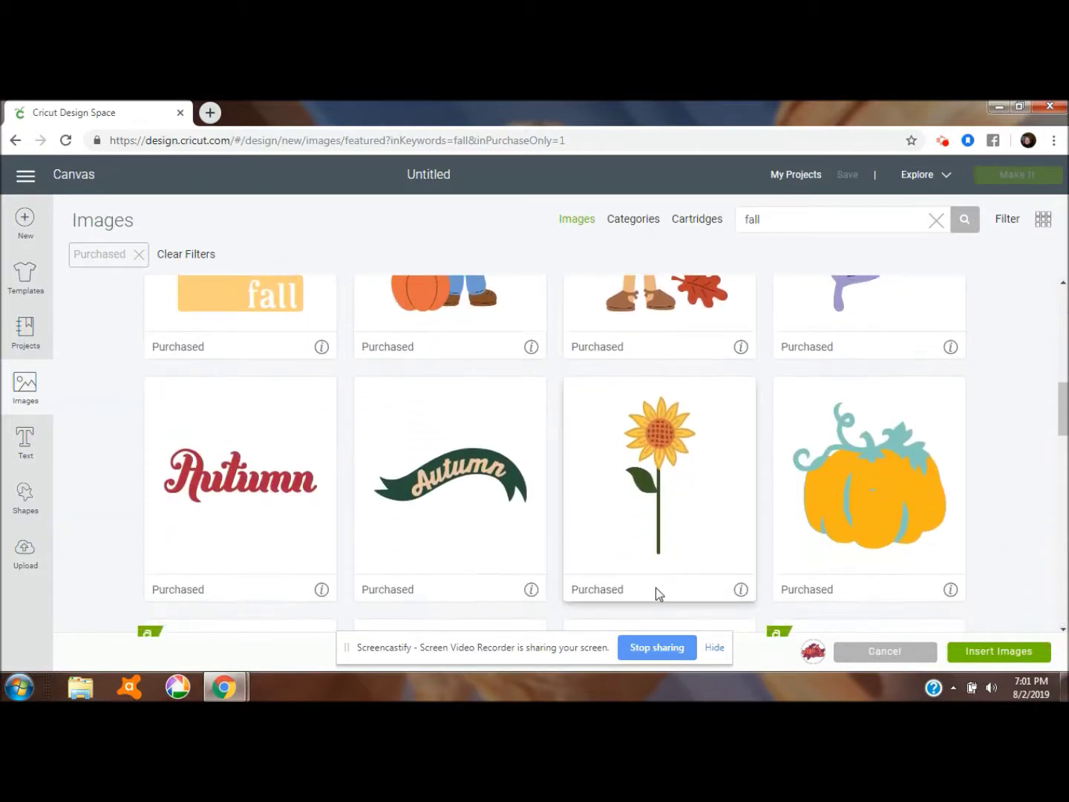
left_click(433, 509)
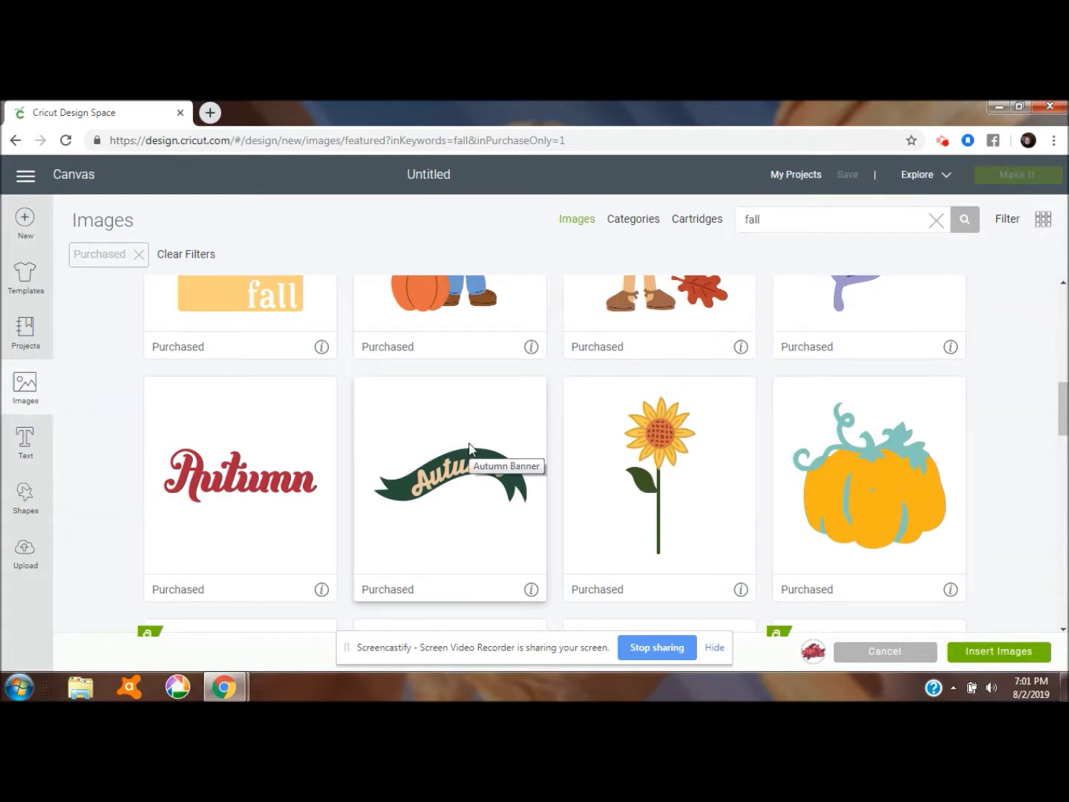
left_click(469, 485)
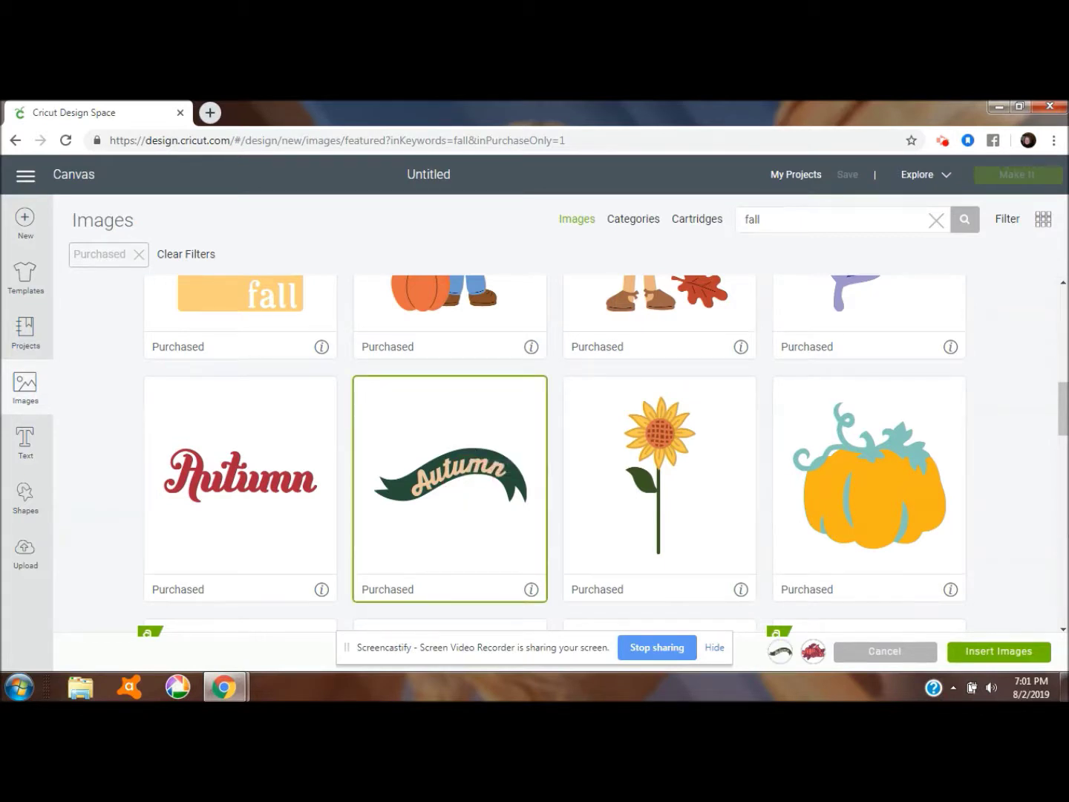
- Add the red-and-purple single leaf and the matching striped pumpkin with curled stem to the image selection
scroll(1063, 631, "down", 4)
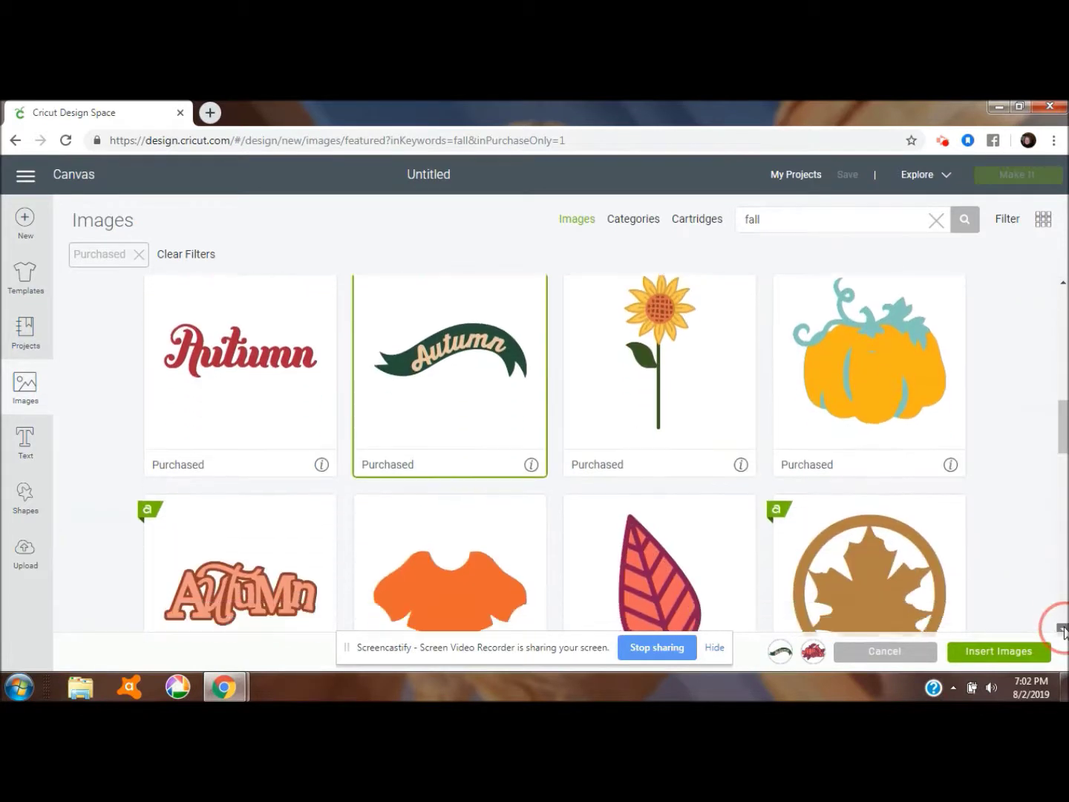
left_click(656, 449)
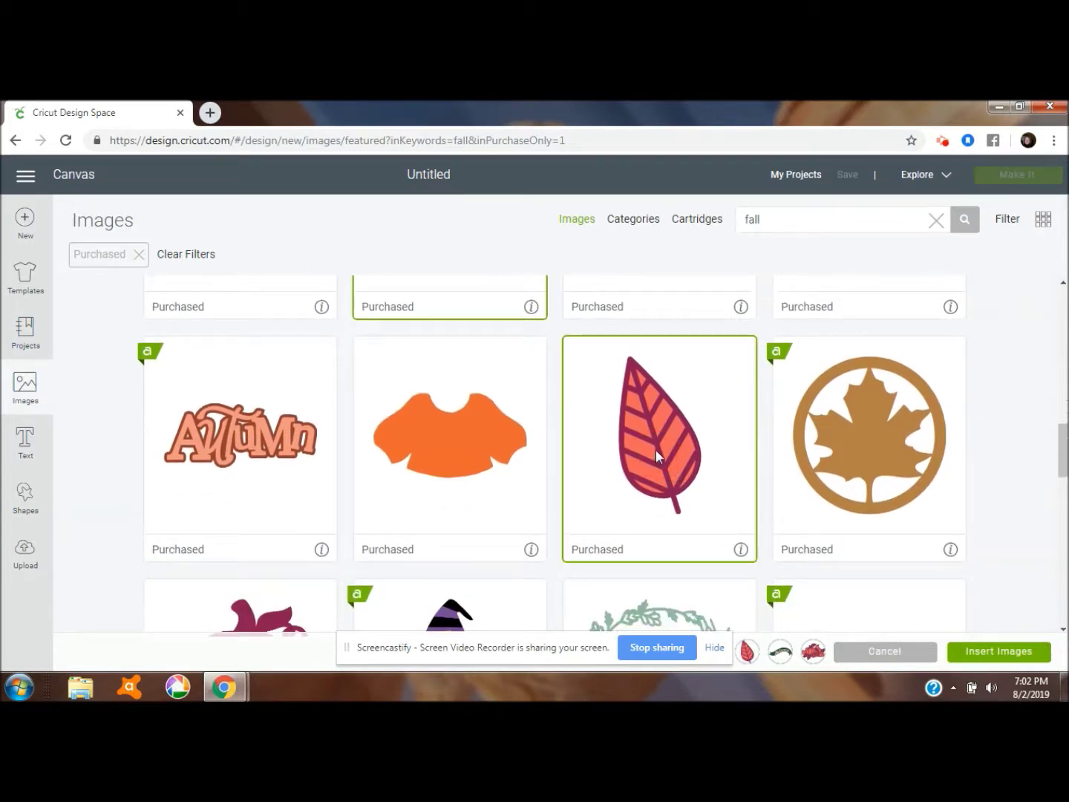
left_click(1063, 631)
left_click(1064, 631)
left_click(1063, 631)
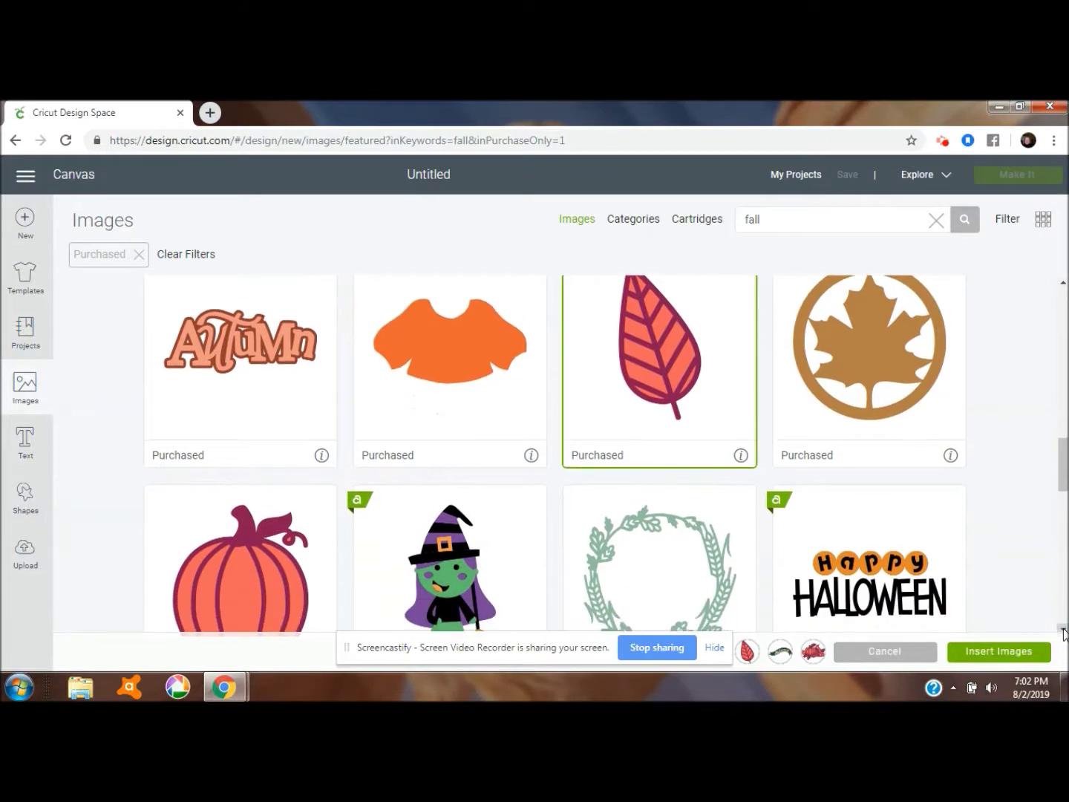
left_click(1064, 632)
left_click(1063, 632)
left_click(1063, 631)
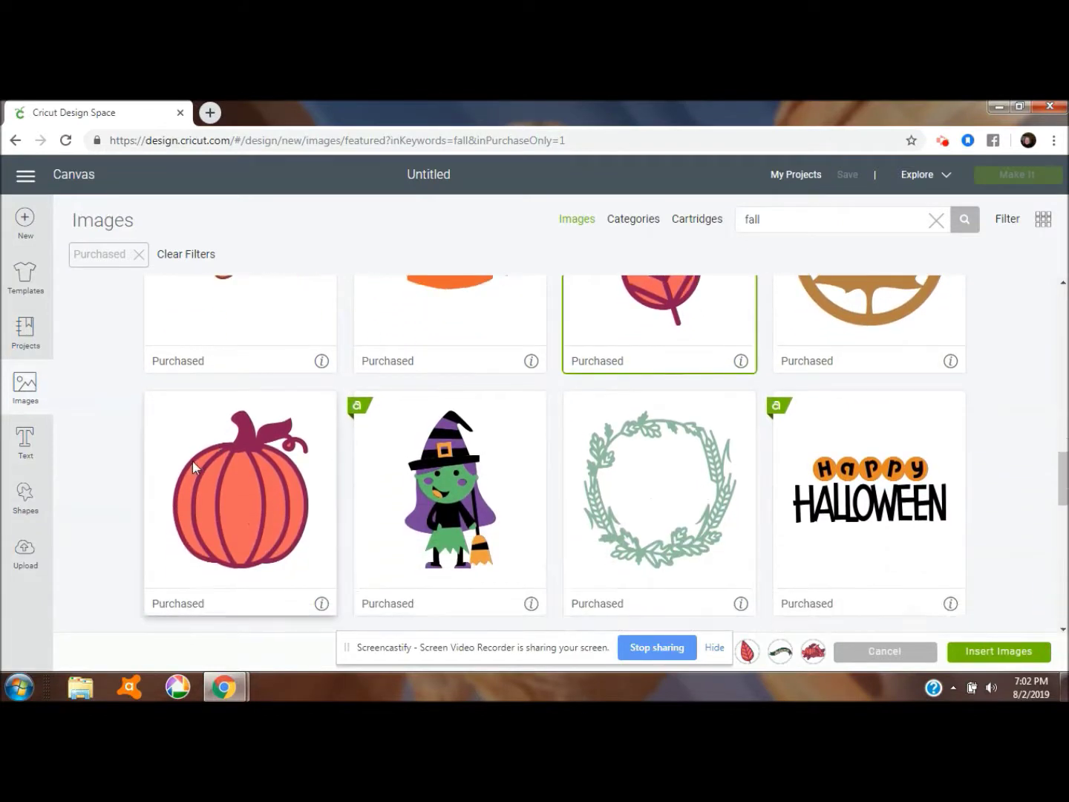
left_click(191, 461)
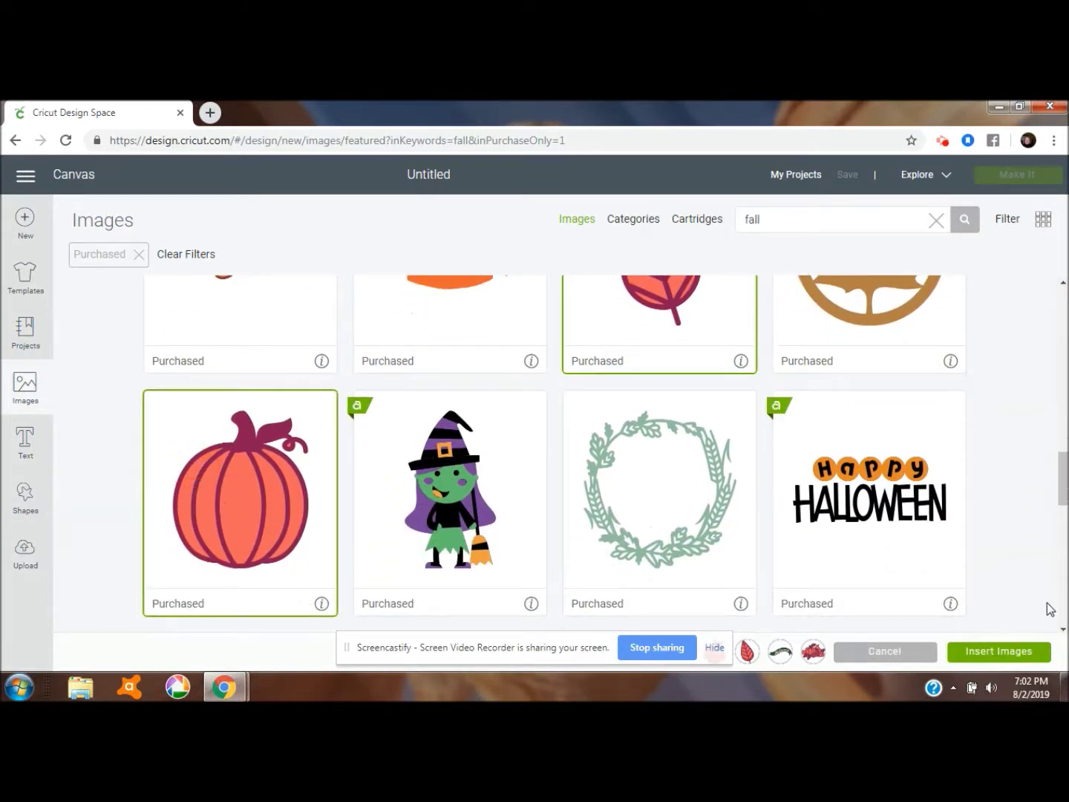
- Look through the remaining purchased fall images to the end of the results and return to the first ones
left_click(1063, 631)
left_click(1063, 632)
left_click(1063, 632)
left_click(1063, 632)
left_click(1063, 632)
left_click(1063, 632)
left_click(1064, 632)
left_click(1063, 631)
left_click(1064, 631)
left_click(1063, 631)
left_click(1064, 632)
left_click(1063, 632)
left_click(1064, 631)
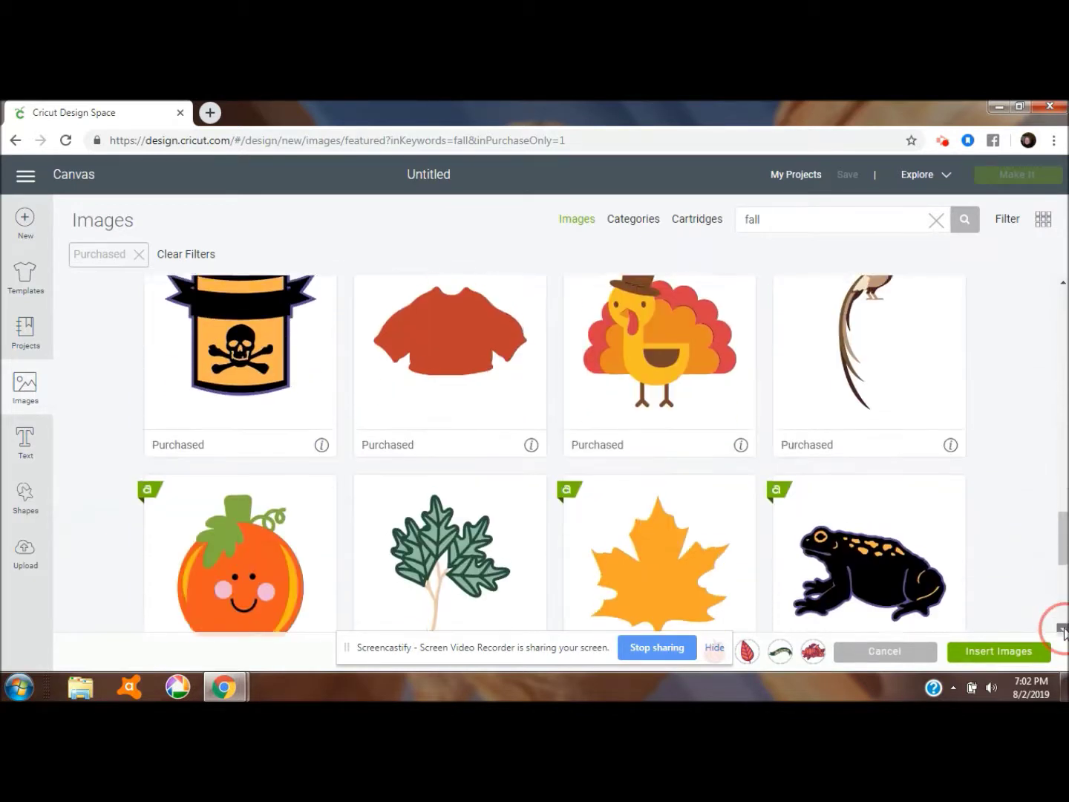
left_click(1063, 631)
left_click(1063, 632)
left_click(1064, 632)
left_click(1063, 631)
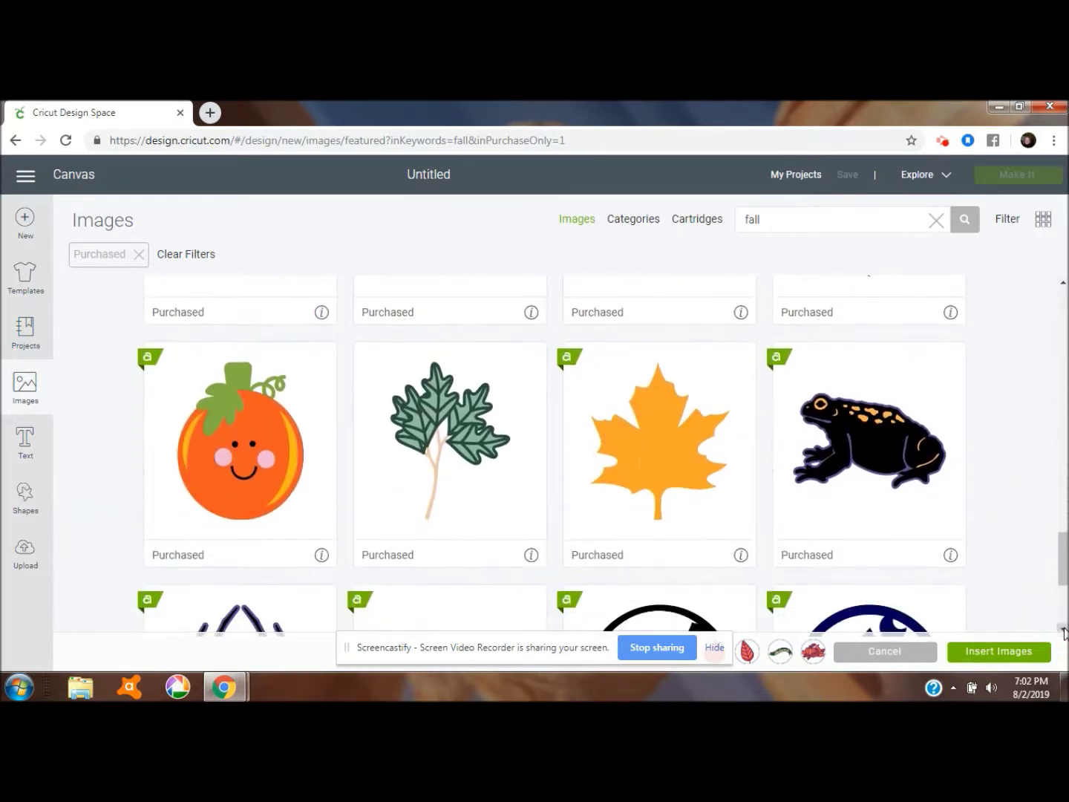
left_click(1063, 631)
left_click(1063, 631)
left_click(1063, 632)
left_click(1064, 631)
left_click(1064, 631)
left_click(1063, 632)
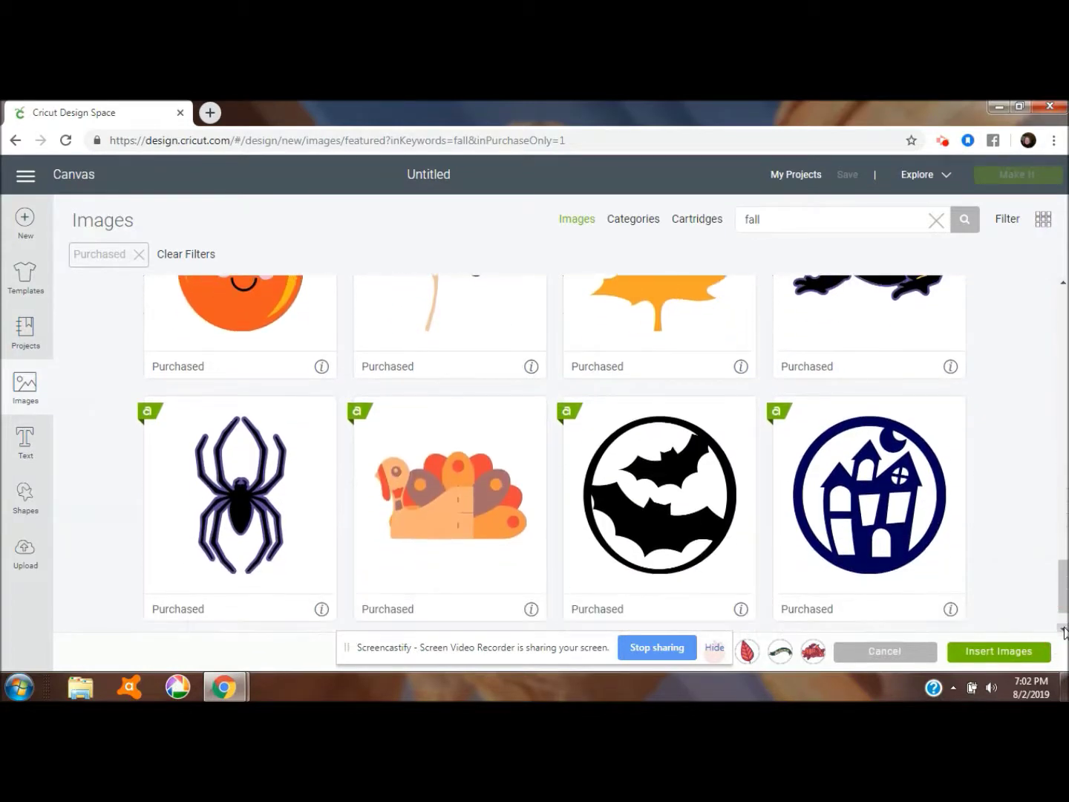
left_click(1063, 631)
left_click(1063, 631)
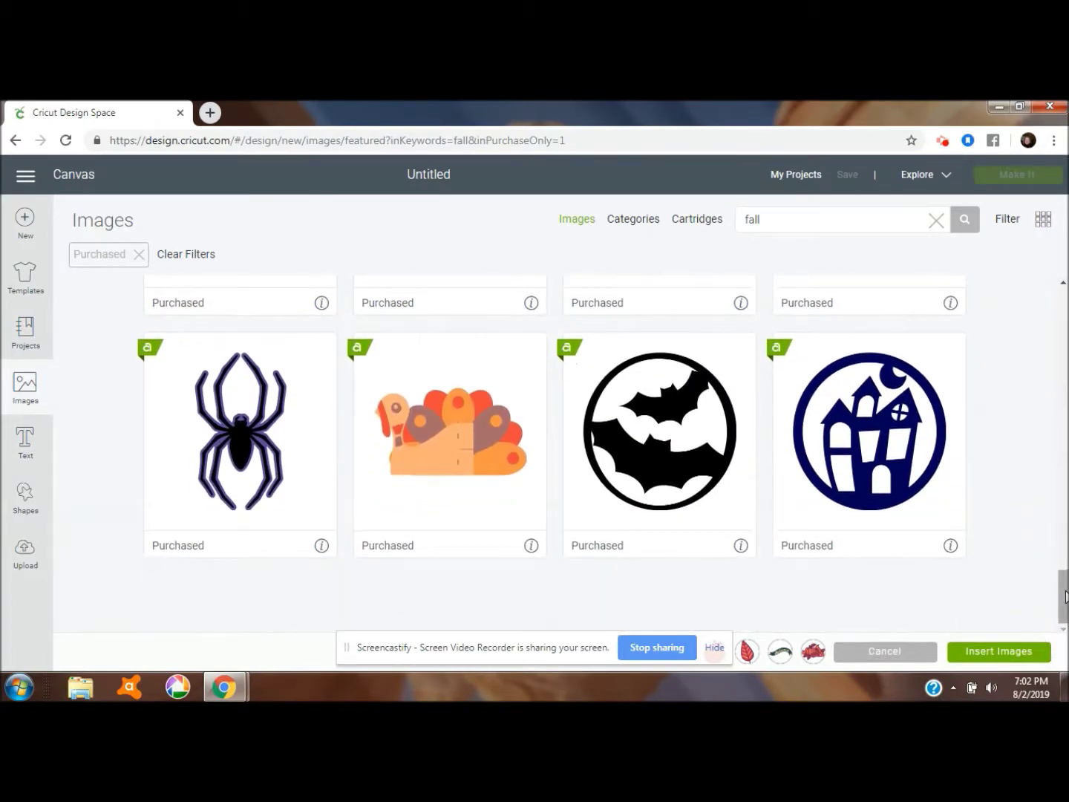
left_click(1066, 594)
left_click(1065, 594)
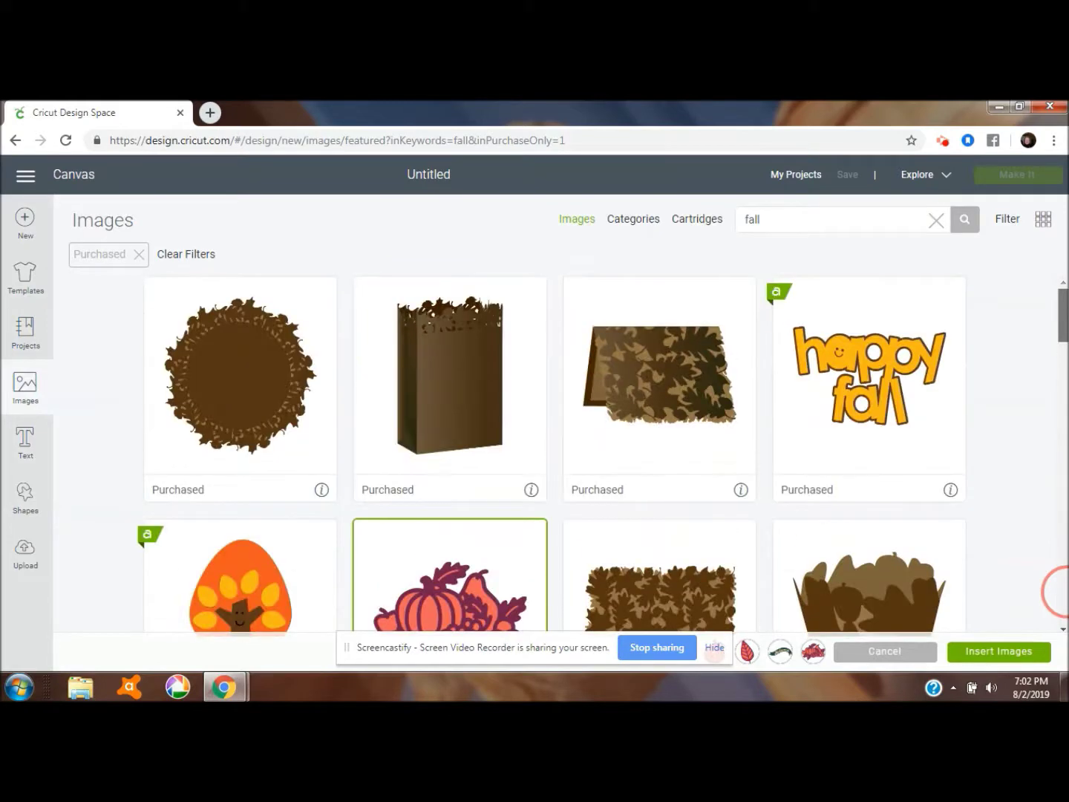
- Replace the image search term with "leaves" and run the search within the purchased images
left_click(771, 220)
key("BackSpace")
key("BackSpace")
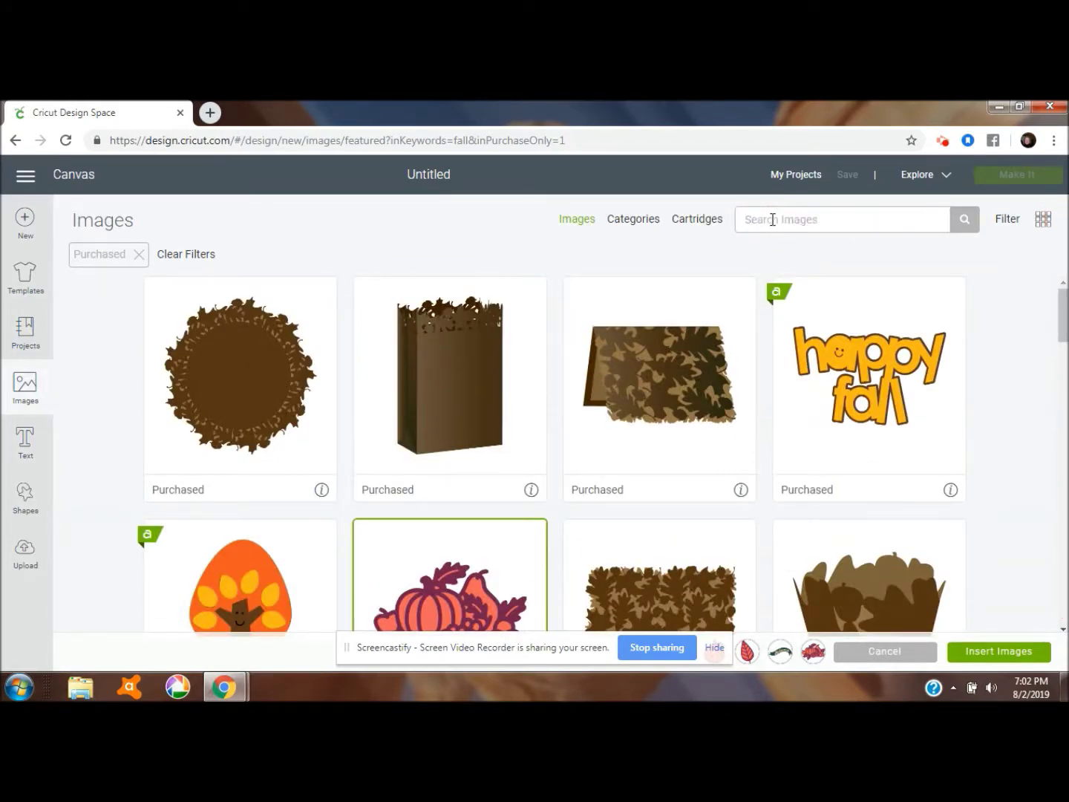
type("leaves")
key("Return")
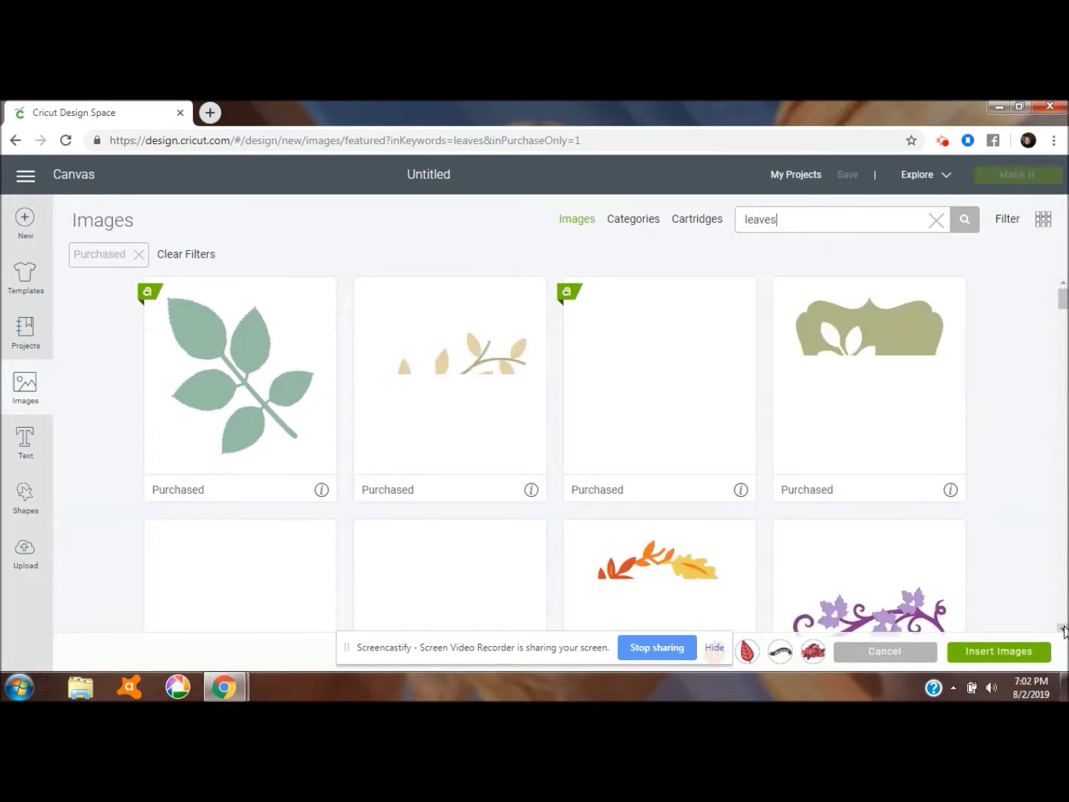
- Find the green Leaves with Branch image, check its details and add it to the selection
left_click(1063, 628)
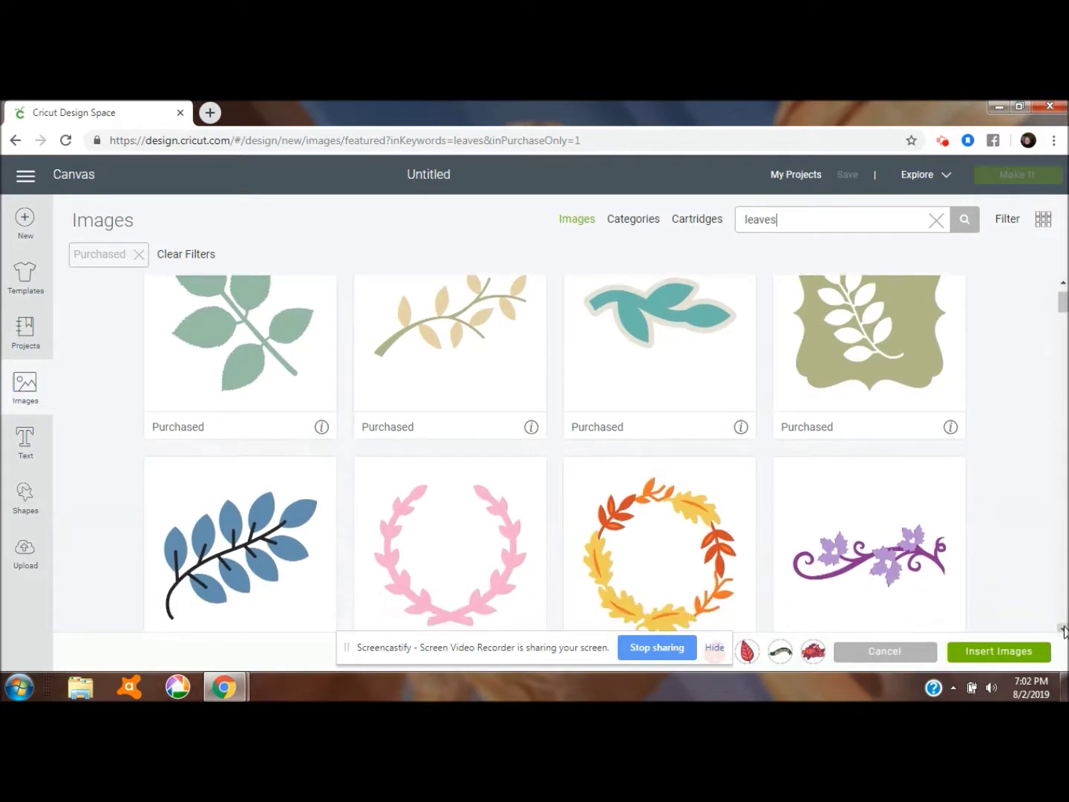
left_click_drag(1063, 629, 1063, 629)
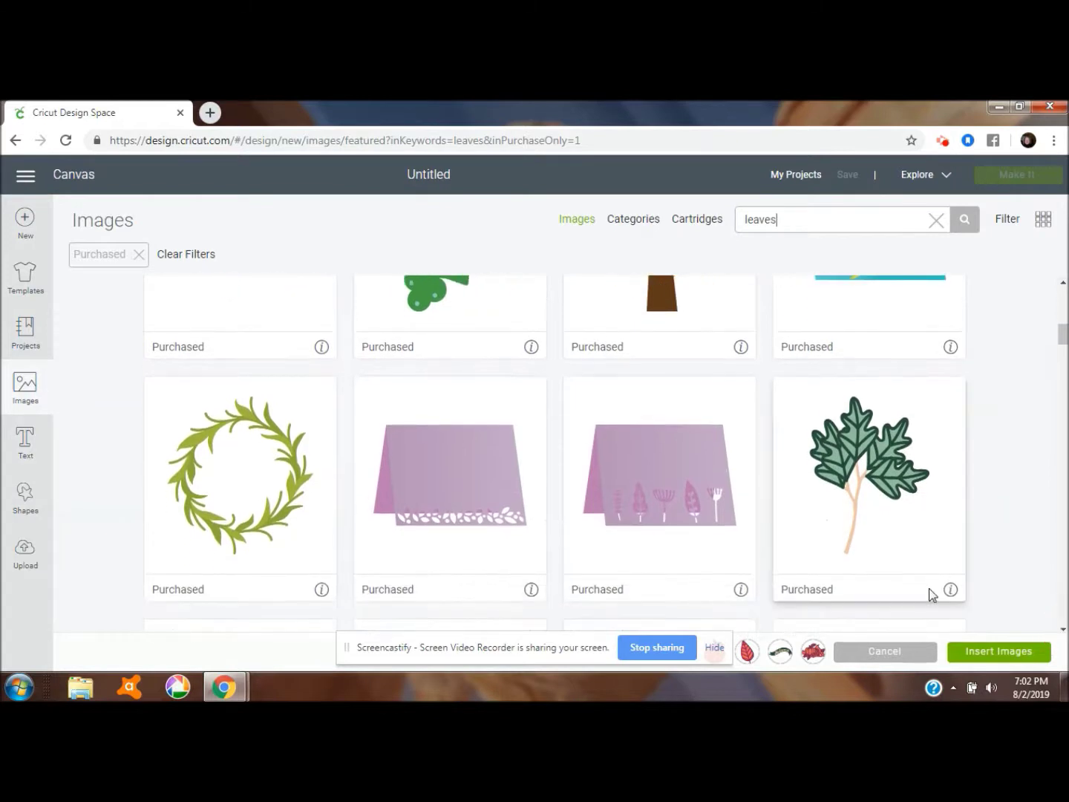
left_click(954, 591)
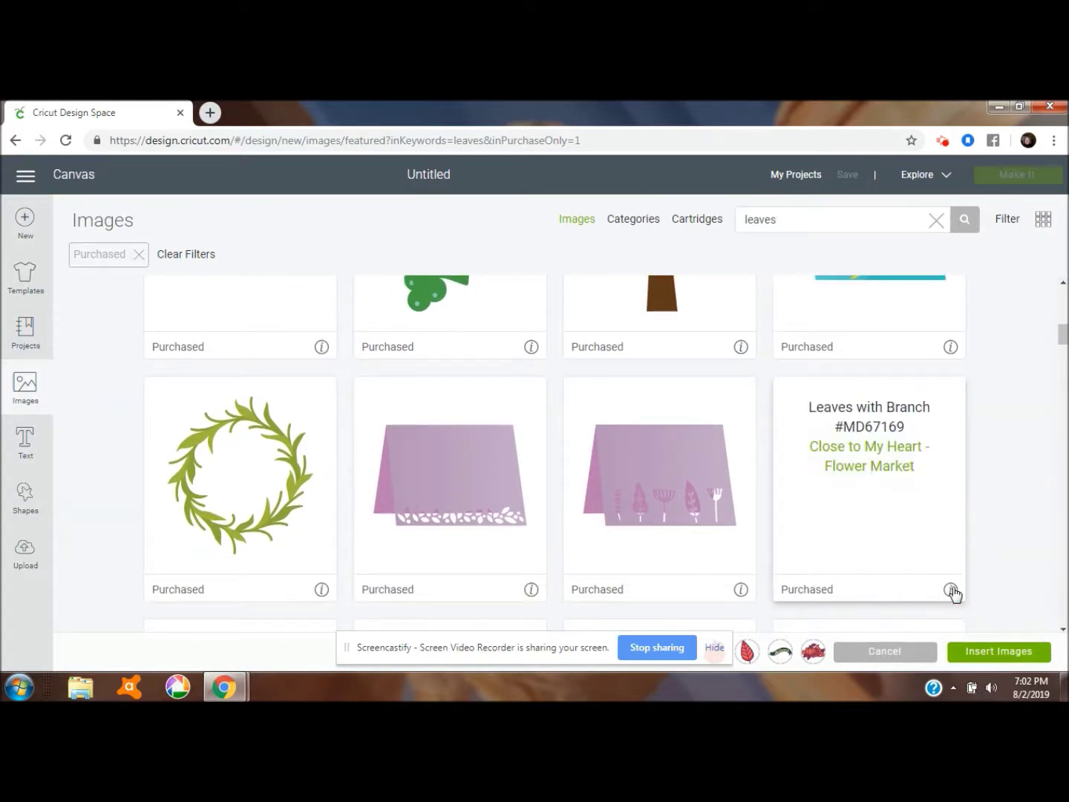
left_click(953, 591)
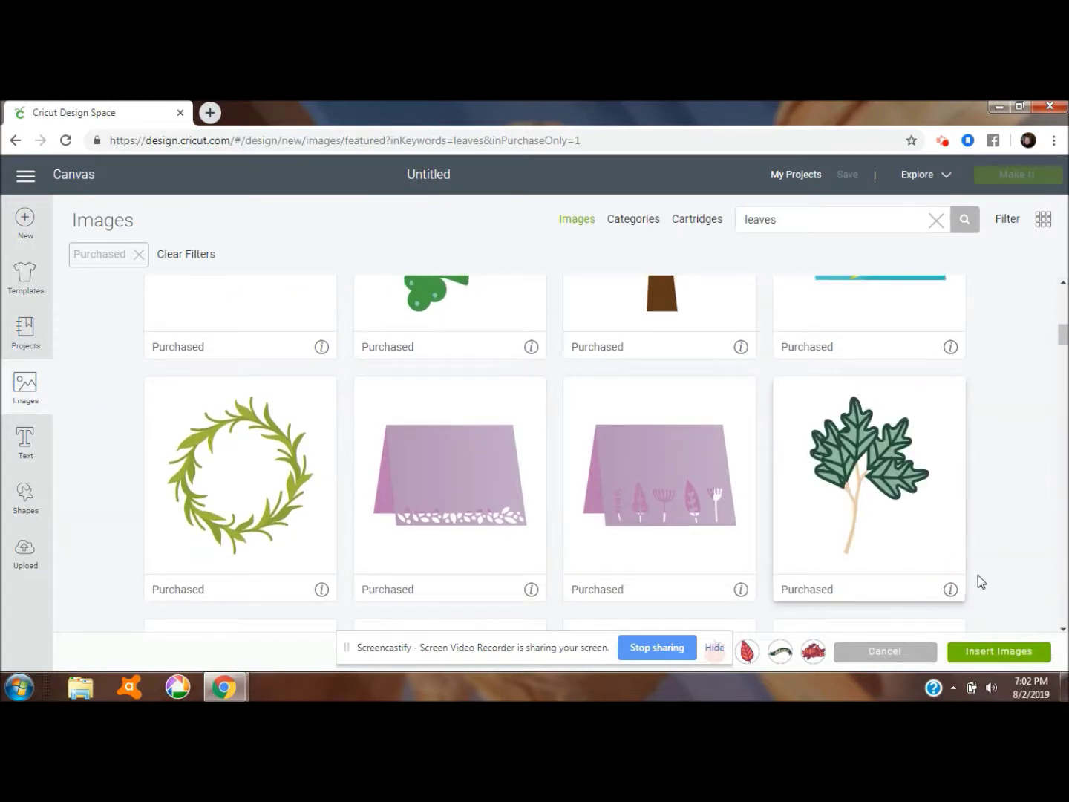
left_click(872, 497)
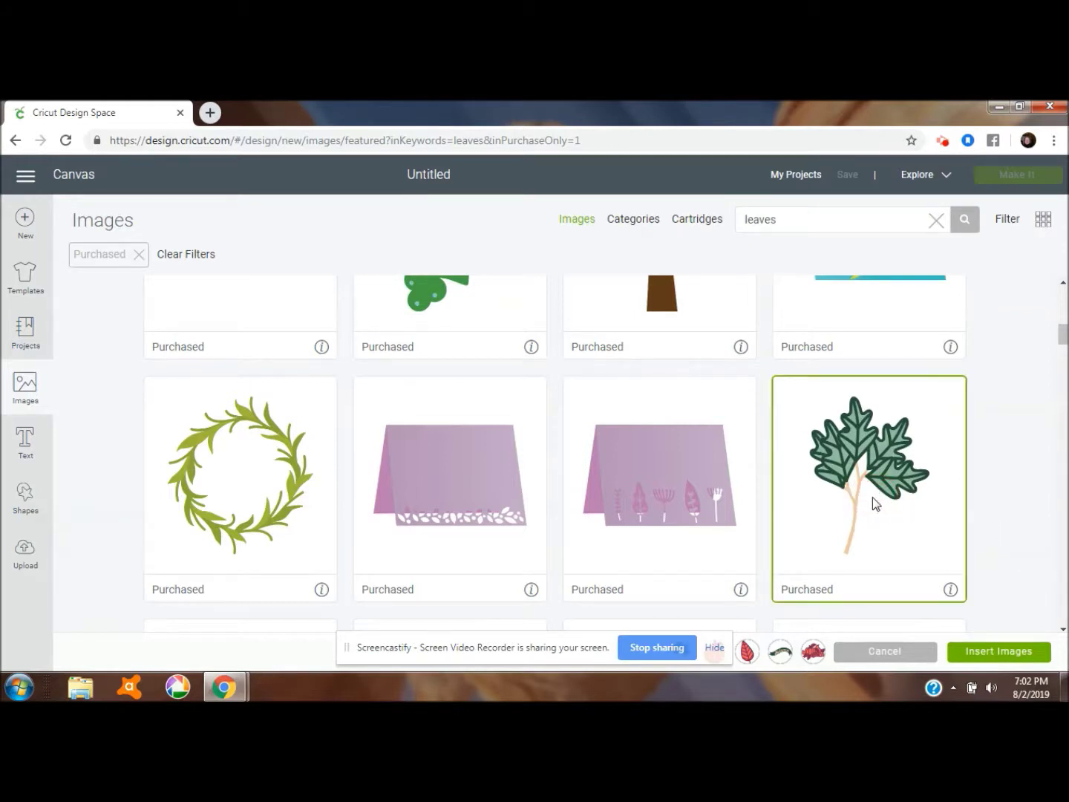
- Check further leaf images and insert all the selected images onto the canvas
left_click(1063, 628)
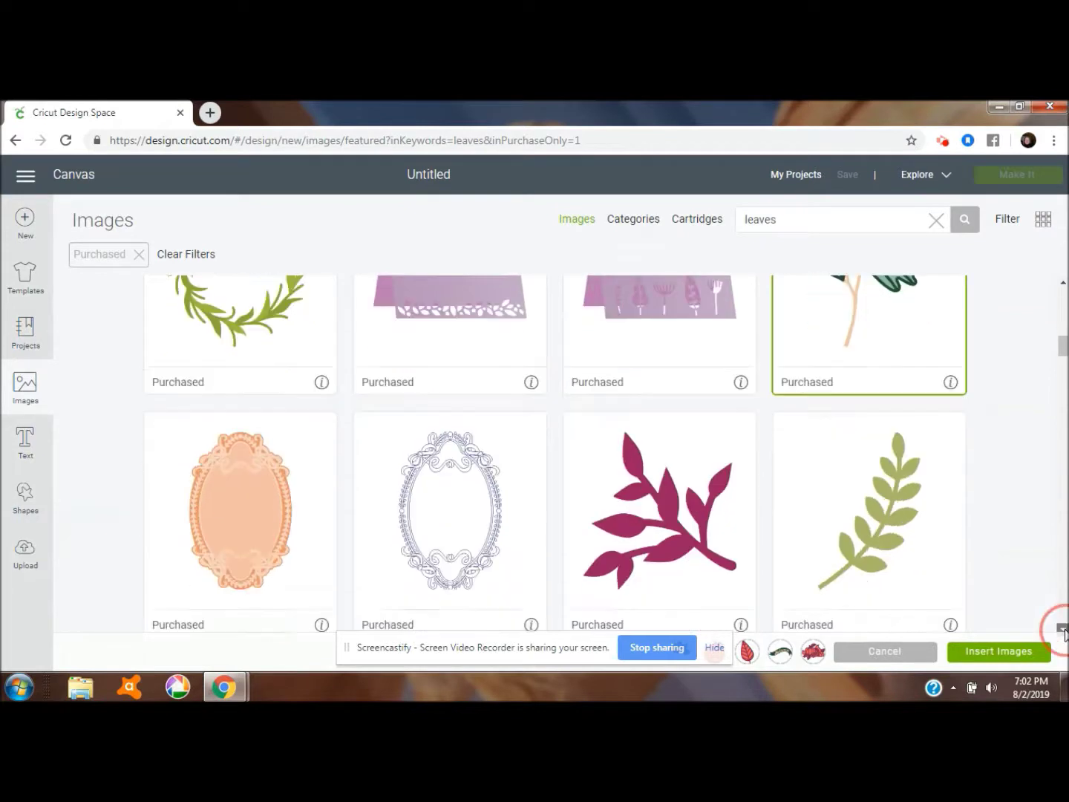
left_click_drag(1063, 628, 1063, 628)
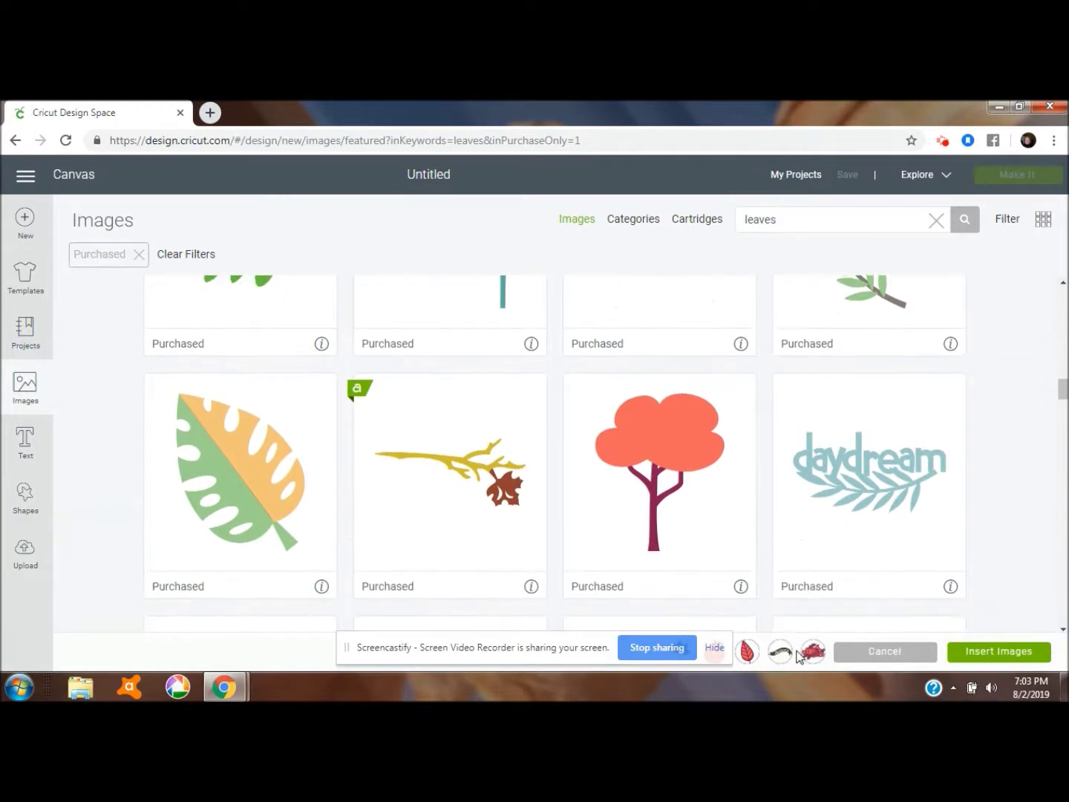
left_click_drag(1063, 628, 1063, 628)
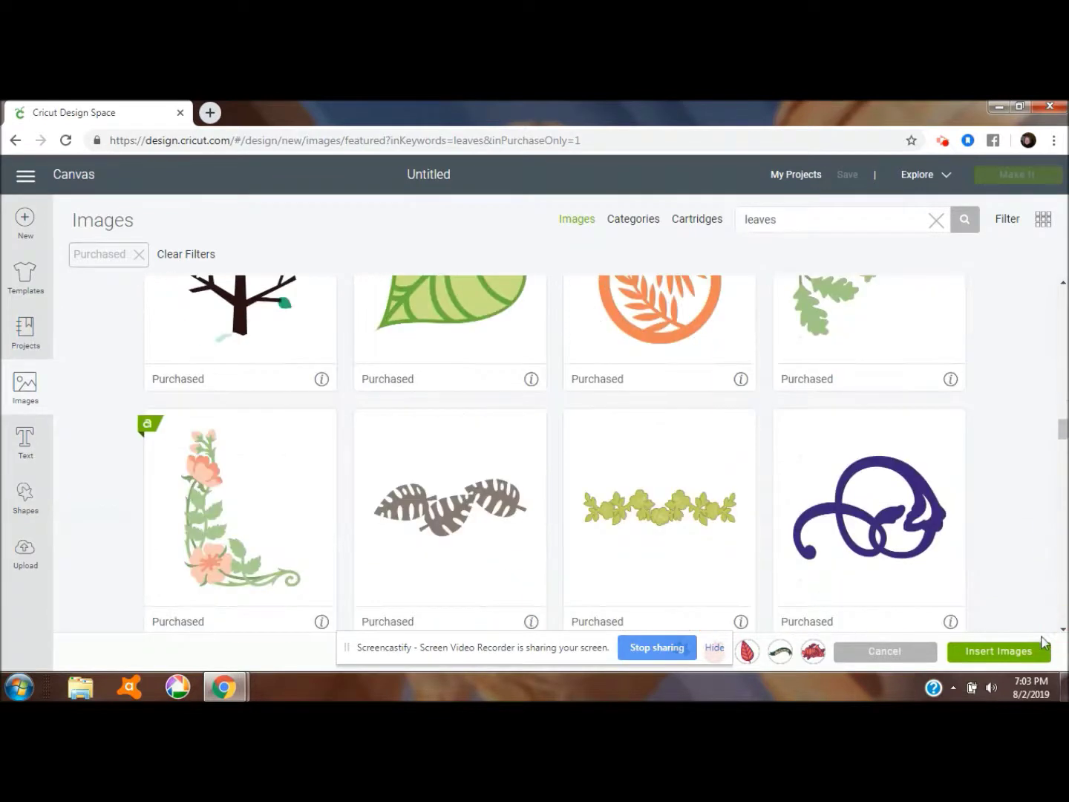
left_click(1000, 651)
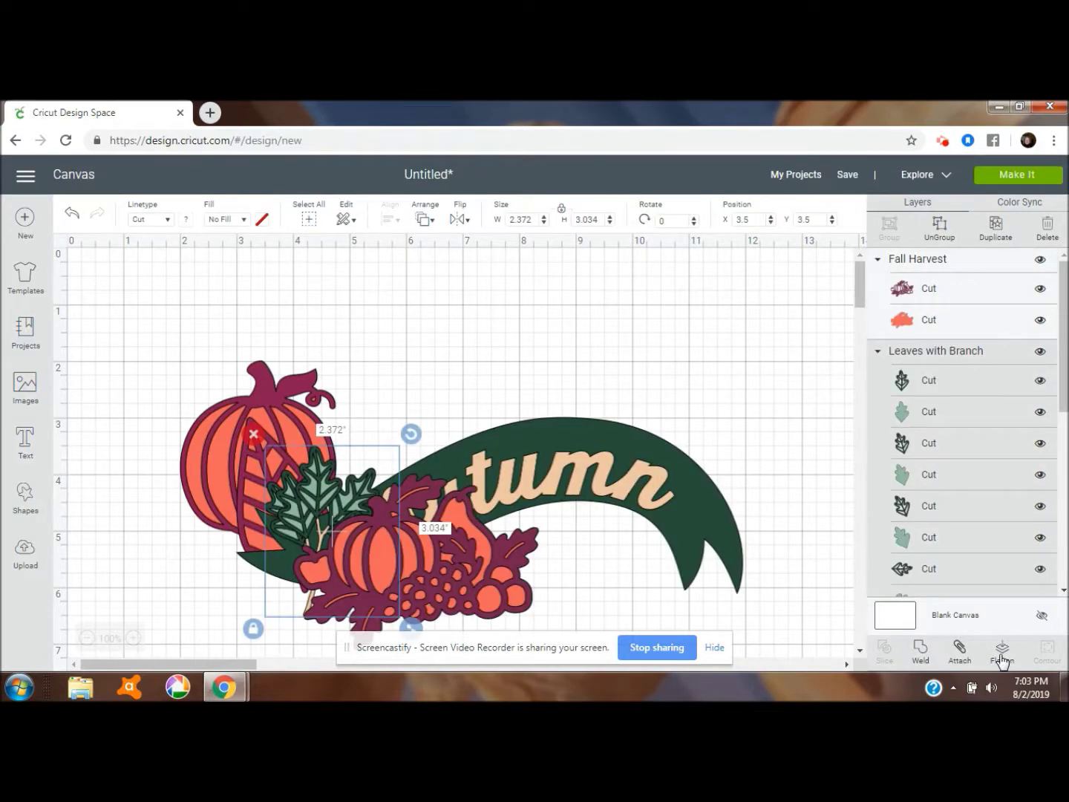
- Ungroup the Autumn Banner so its lettering and green banner become separate layers
left_click(568, 446)
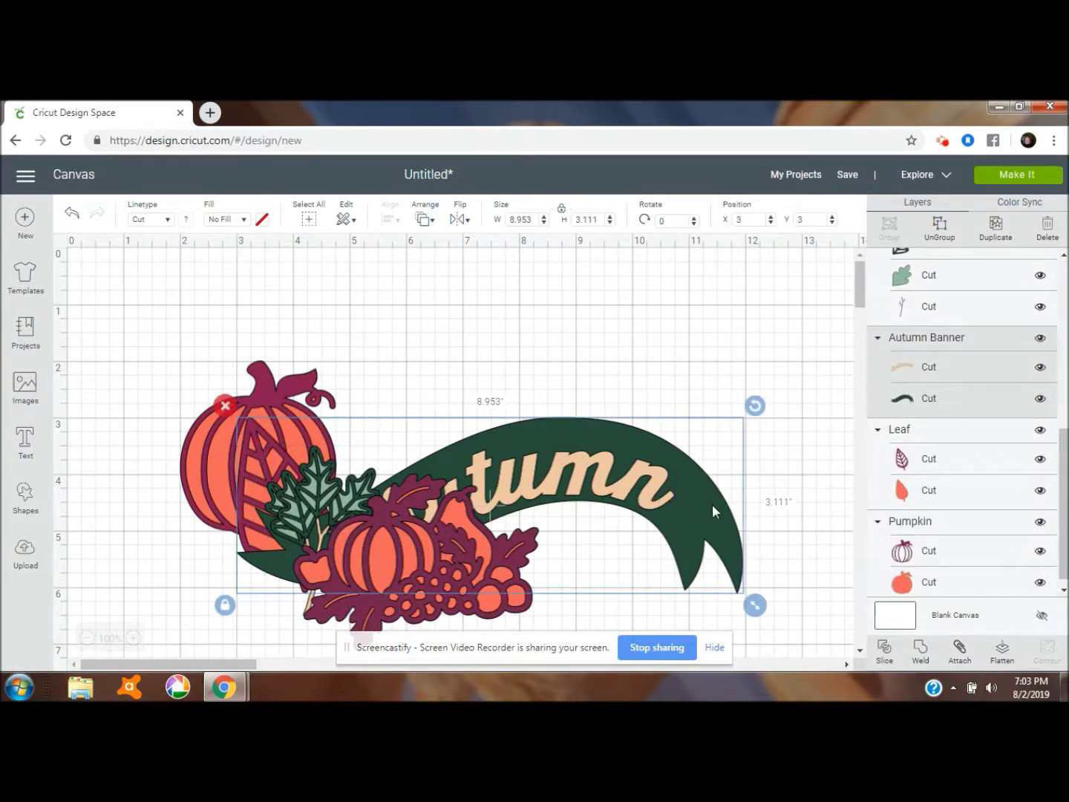
left_click(942, 227)
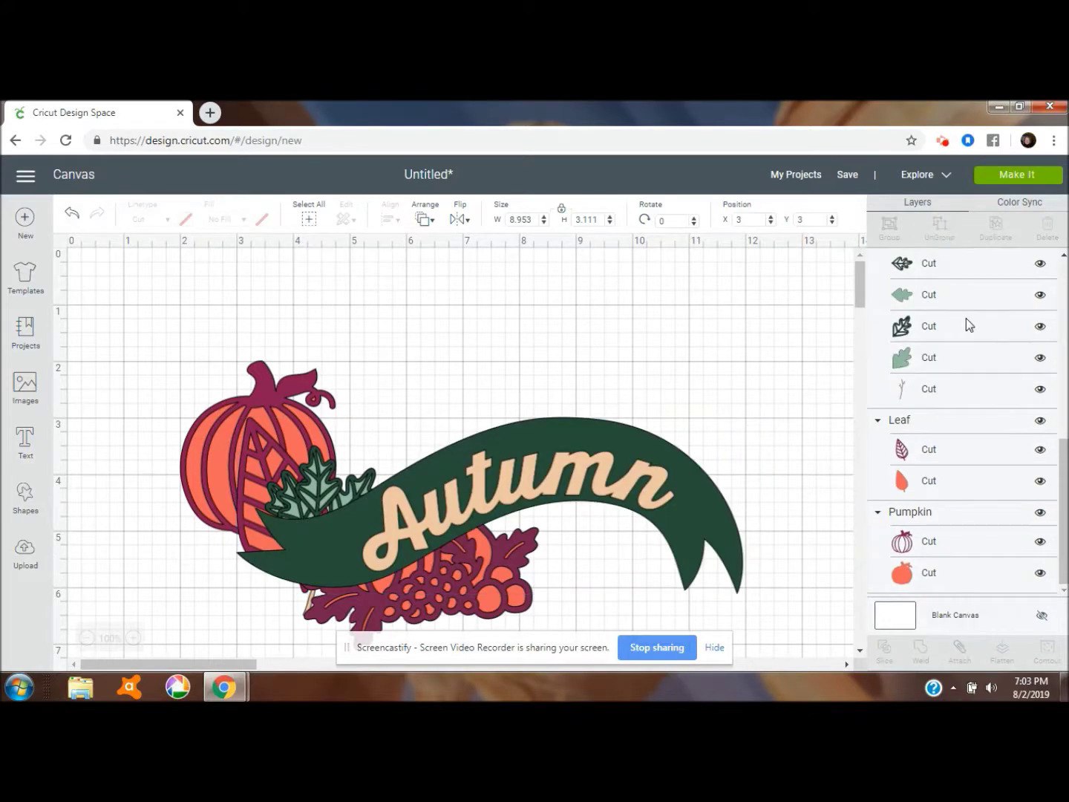
scroll(1051, 438, "up", 6)
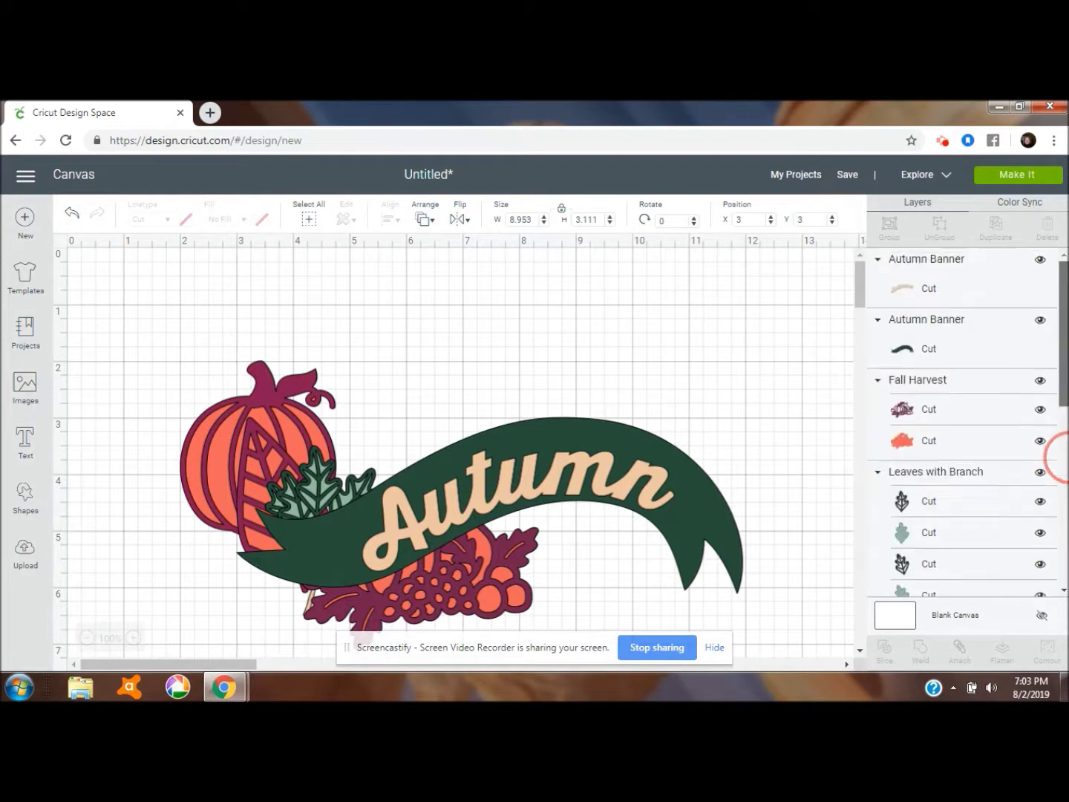
- Slice the Autumn lettering out of the green banner using the two Autumn Banner layers
left_click(974, 281)
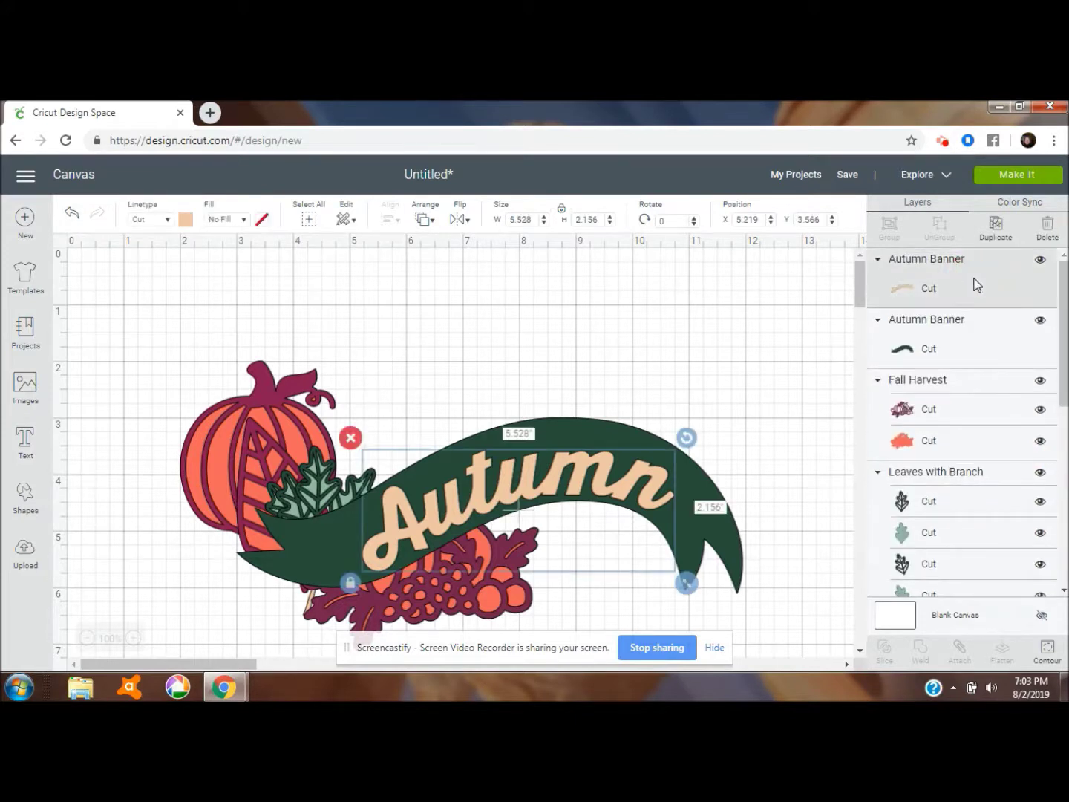
left_click(986, 344, "shift")
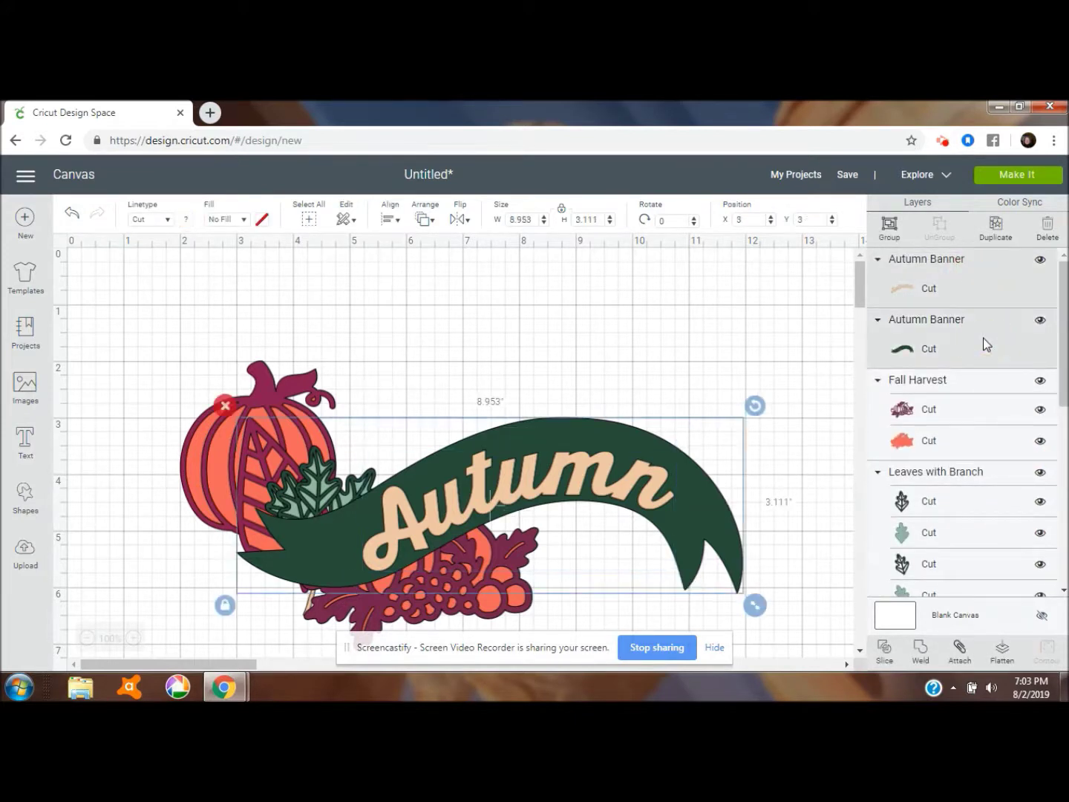
left_click(884, 650)
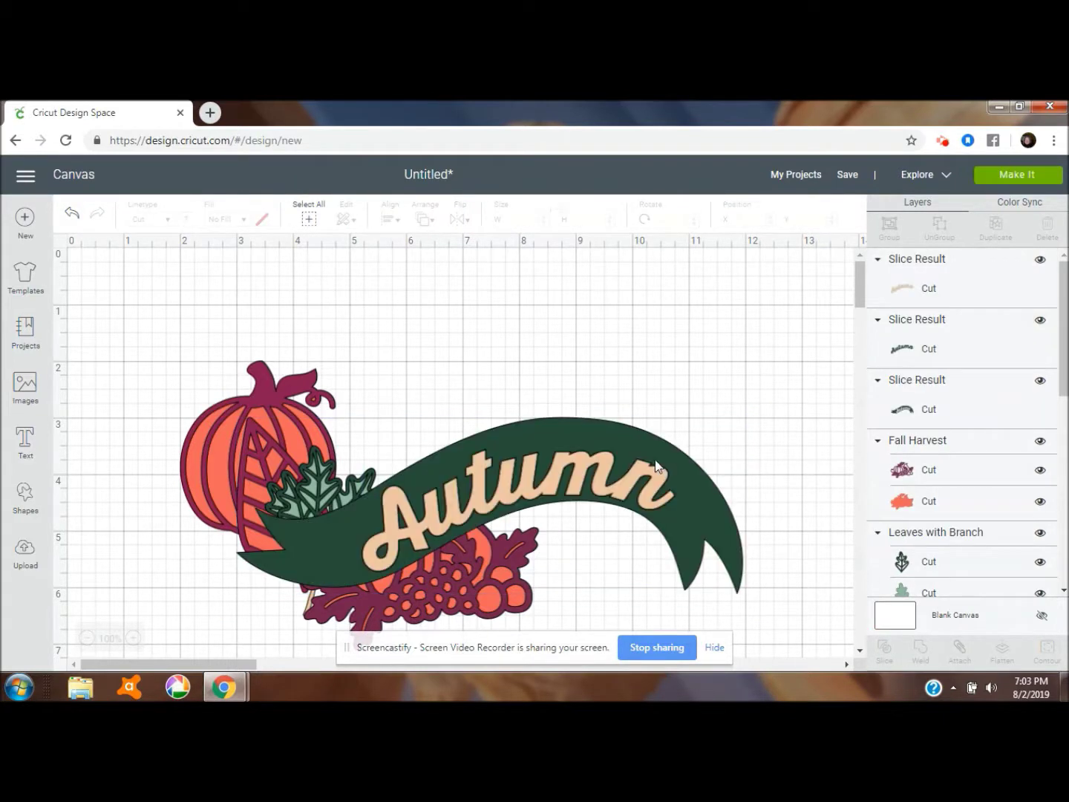
- Delete the beige lettering and the green lettering cut-out from the sliced banner
left_click(581, 472)
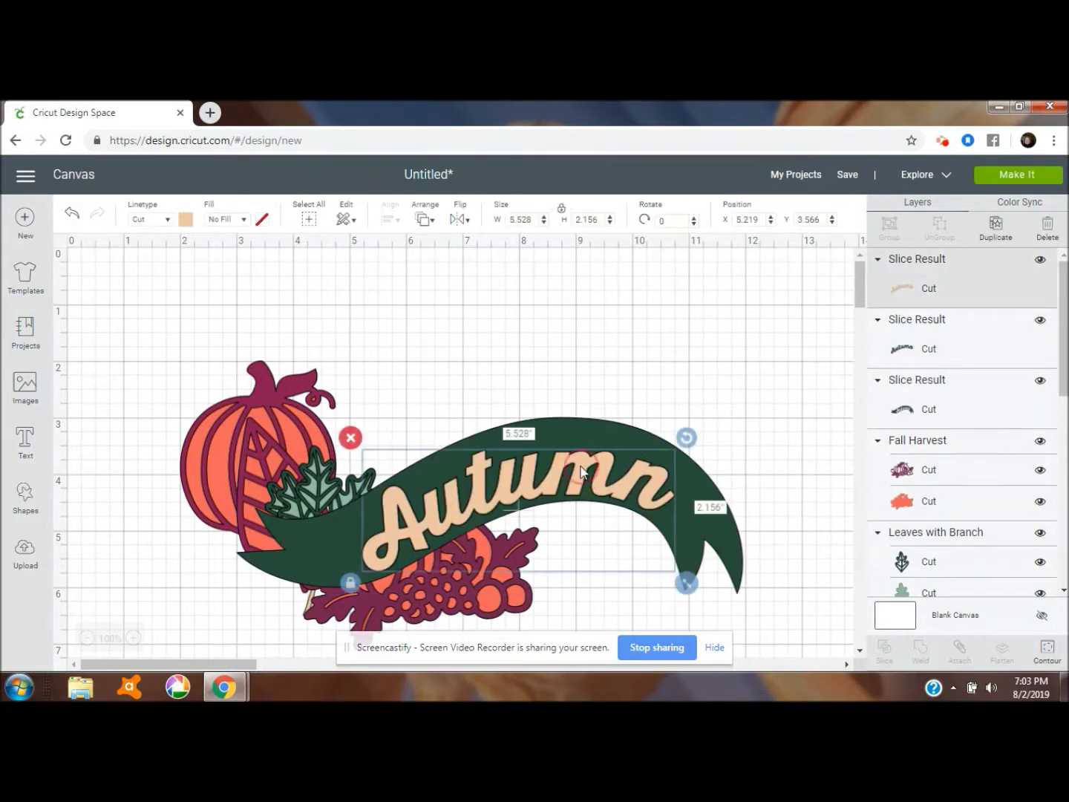
left_click(351, 438)
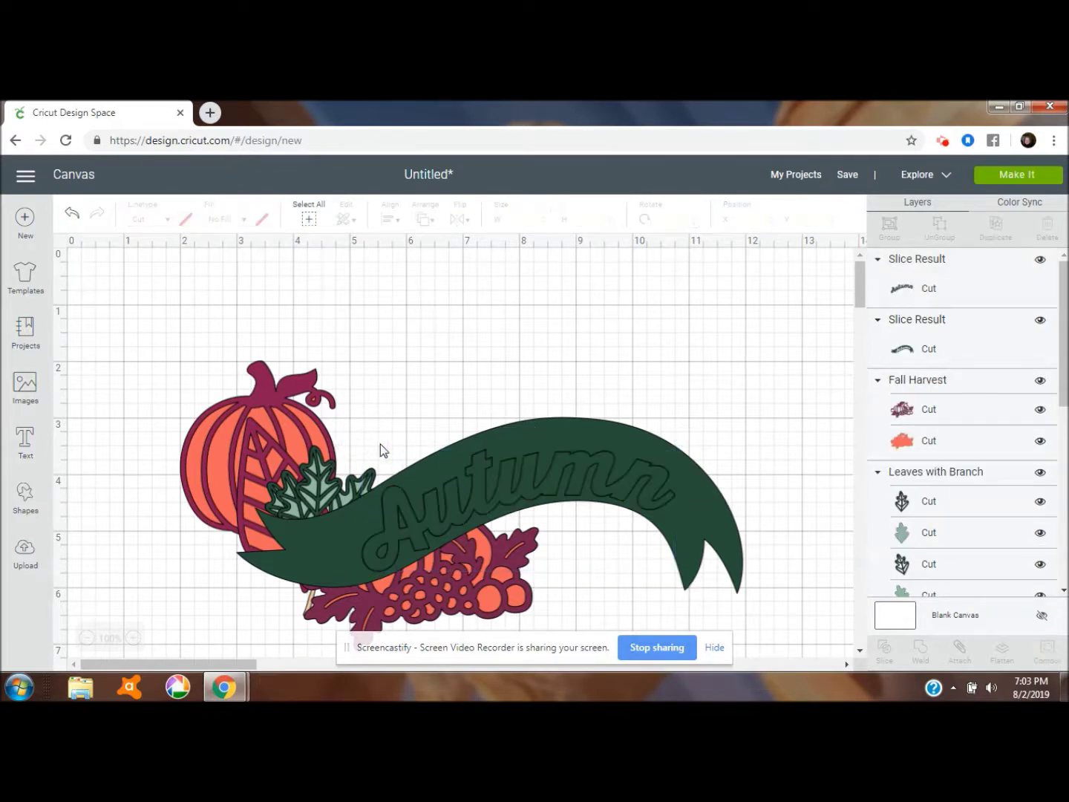
left_click(475, 471)
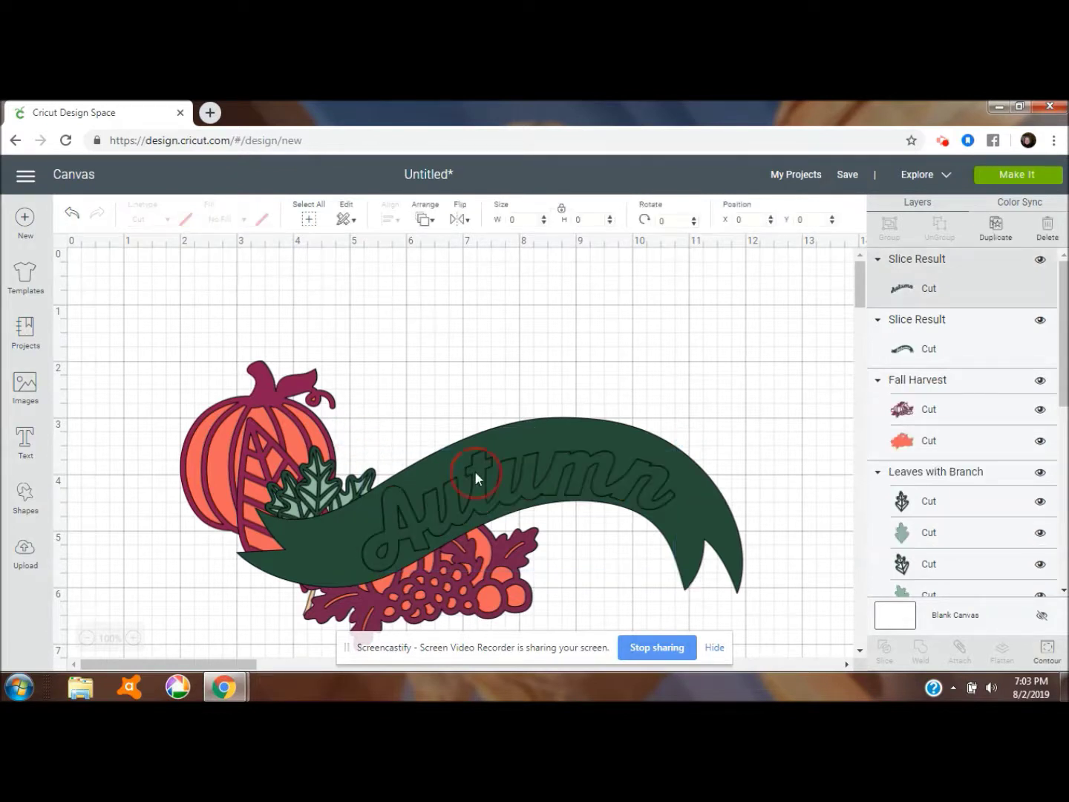
left_click(349, 437)
- Move the sliced banner up and away from the artwork, and delete the single Leaf's orange backing layer
left_click_drag(516, 439, 635, 283)
left_click(271, 397)
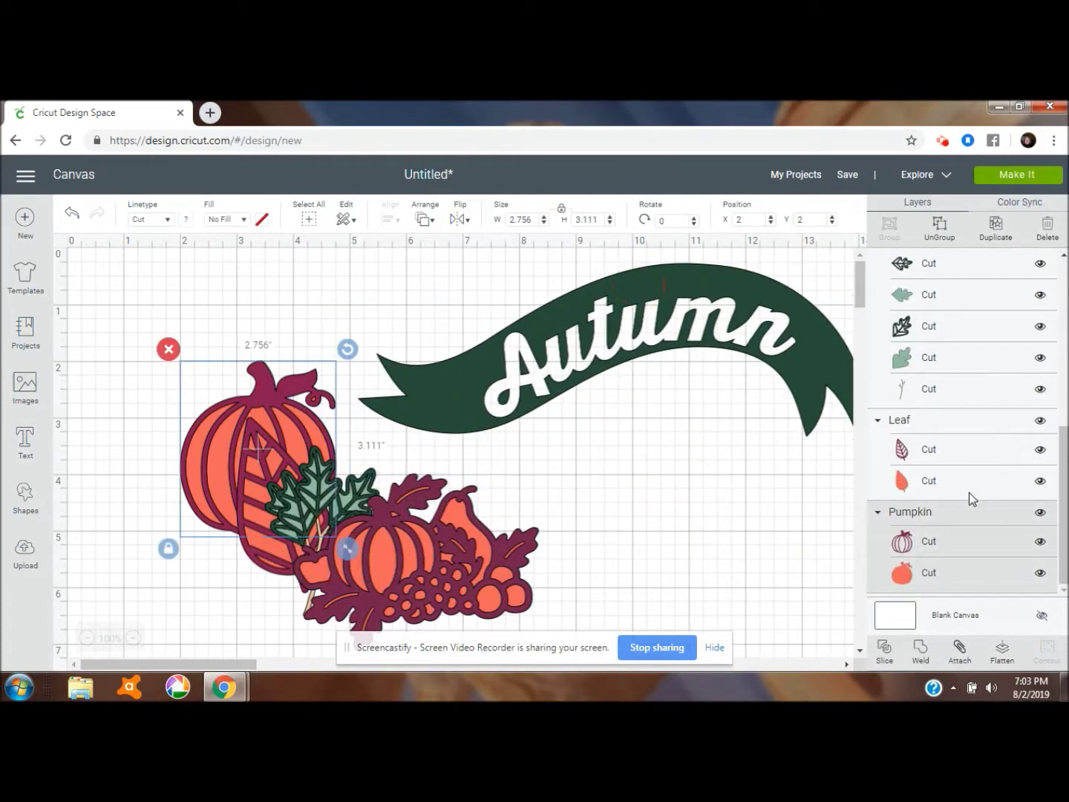
left_click(968, 492)
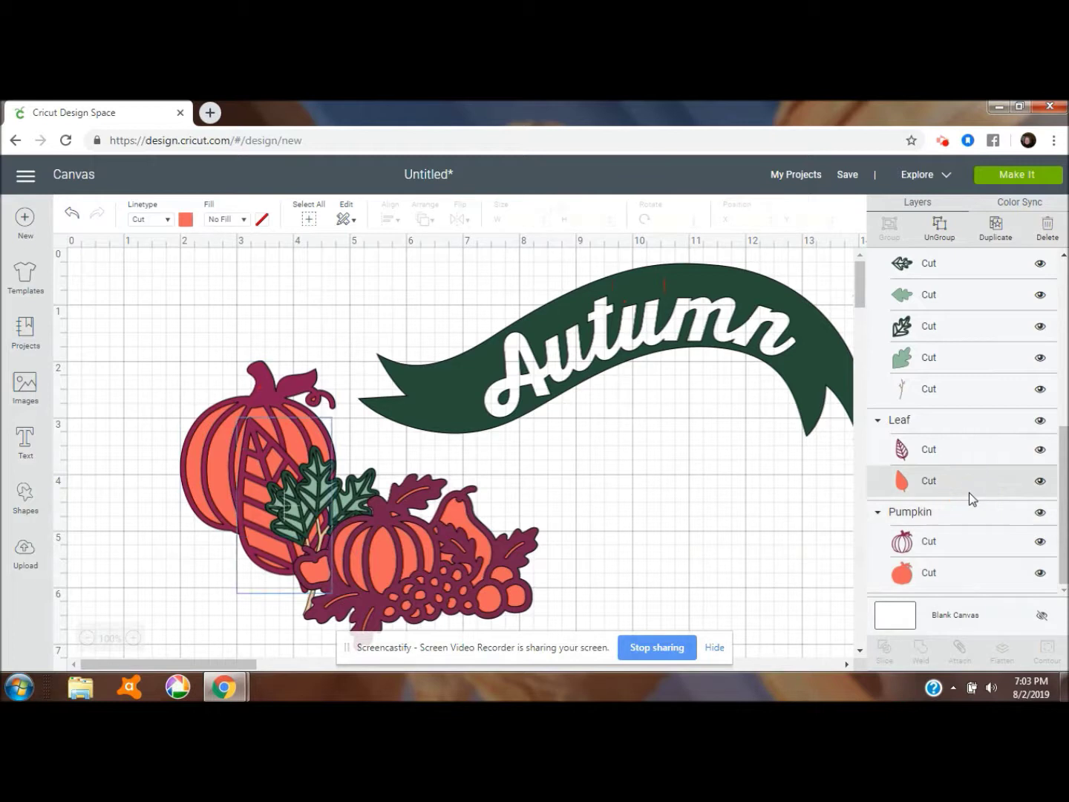
left_click(315, 441)
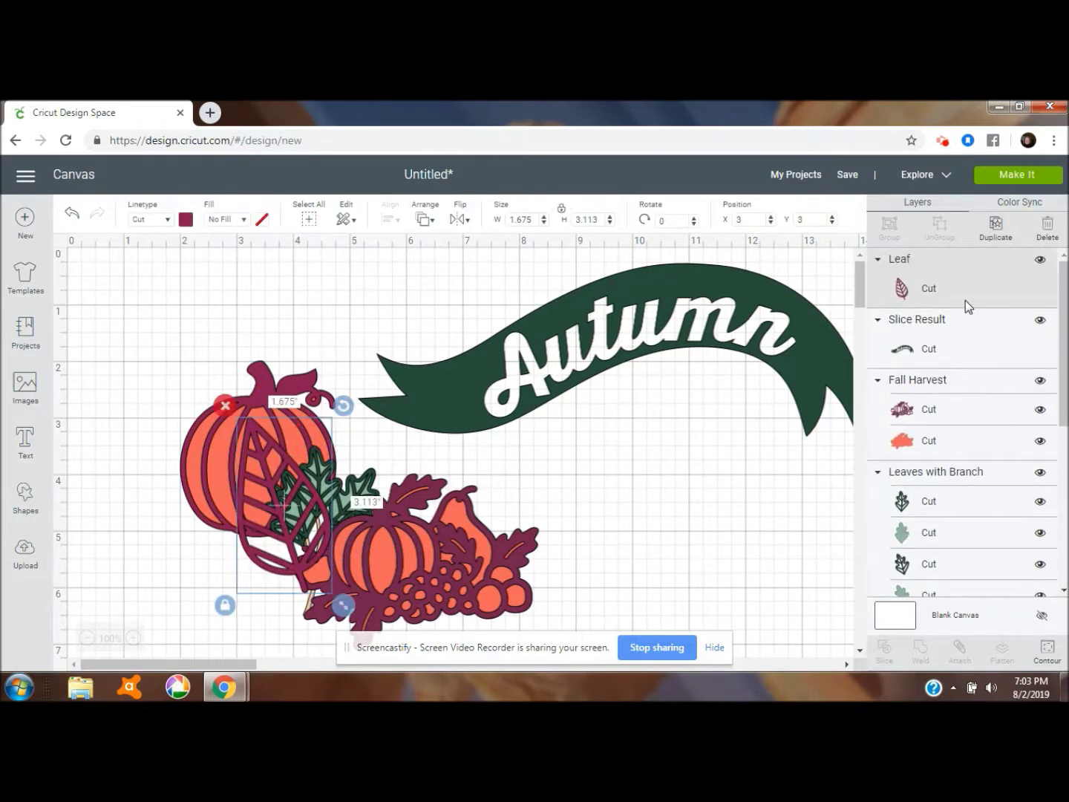
- Delete the orange backing layer of the Fall Harvest image, keeping its purple outline
left_click(977, 417)
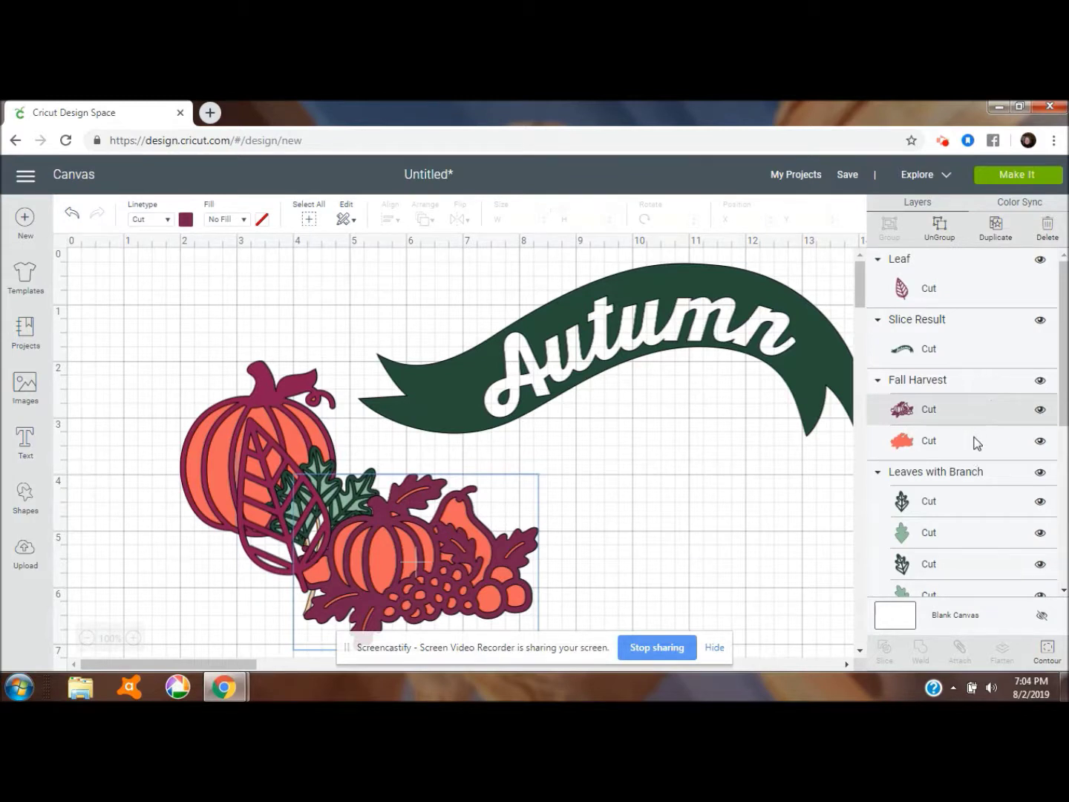
left_click(977, 443)
key("Delete")
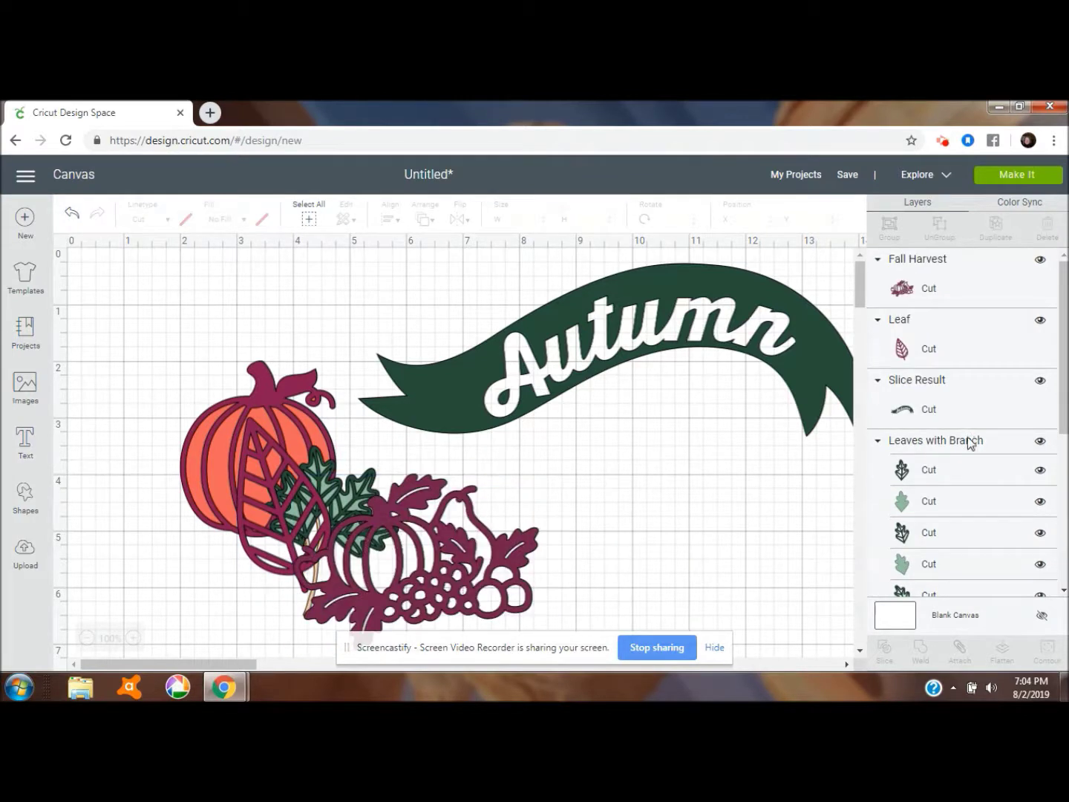
- Move the Fall Harvest outline and the single leaf outline away from the pumpkin, beneath the Autumn banner
left_click(466, 585)
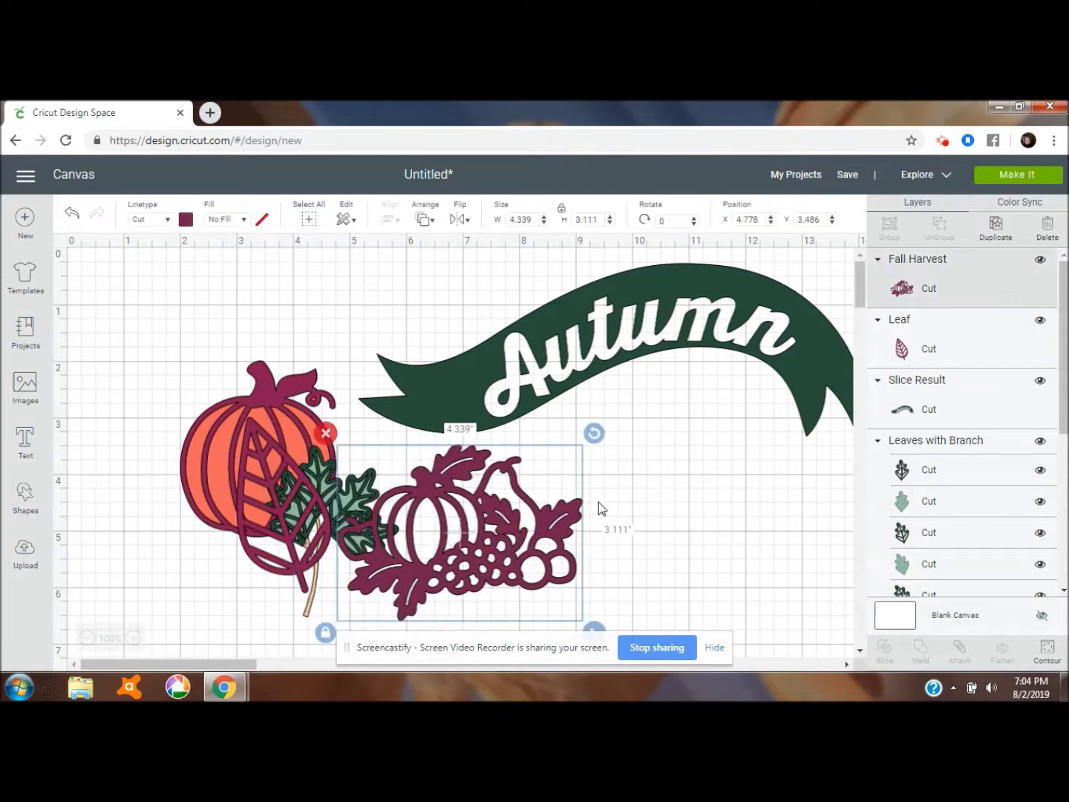
left_click_drag(466, 585, 689, 437)
left_click_drag(297, 545, 605, 490)
- Delete the light green backing layers and the beige branch from the Leaves with Branch image
left_click(301, 515)
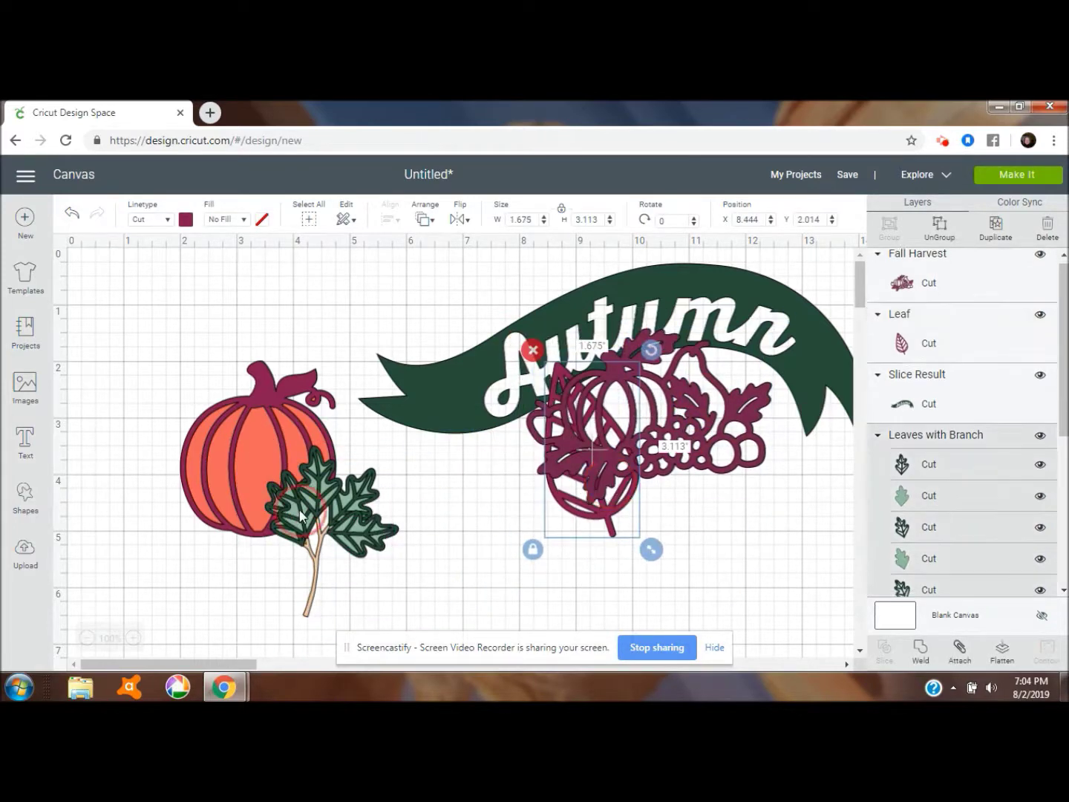
scroll(1010, 466, "down", 1)
left_click_drag(971, 412, 972, 528)
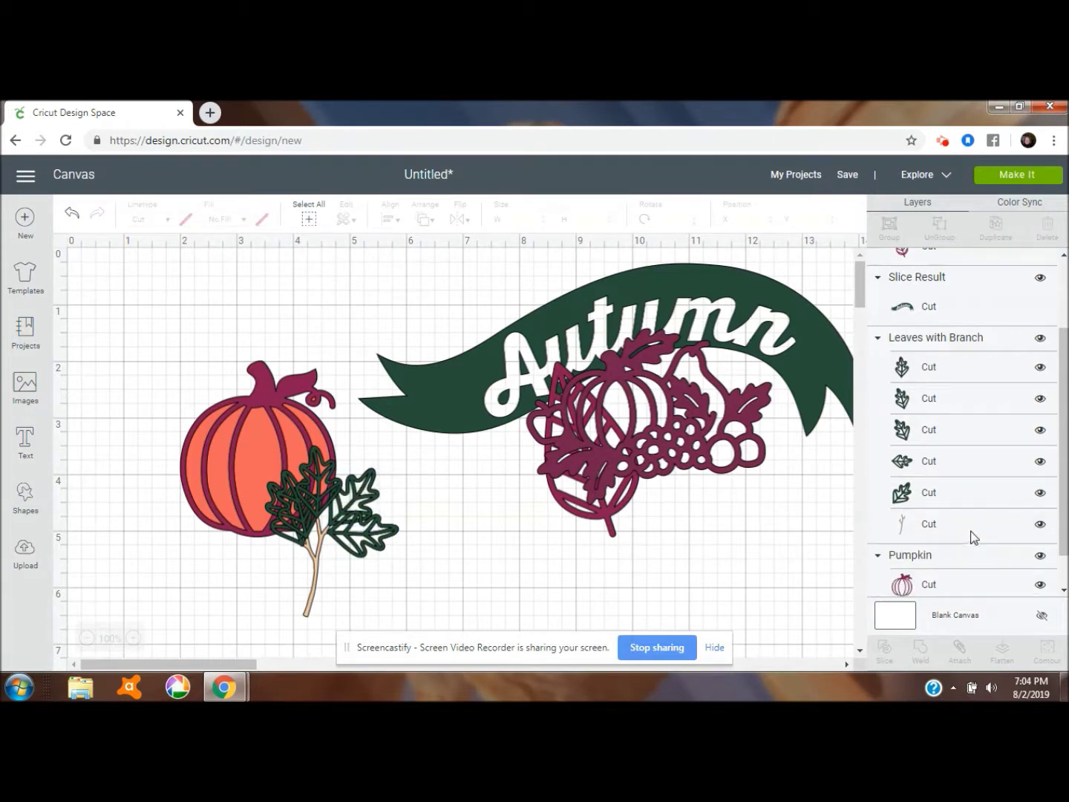
left_click(972, 528)
key("Delete")
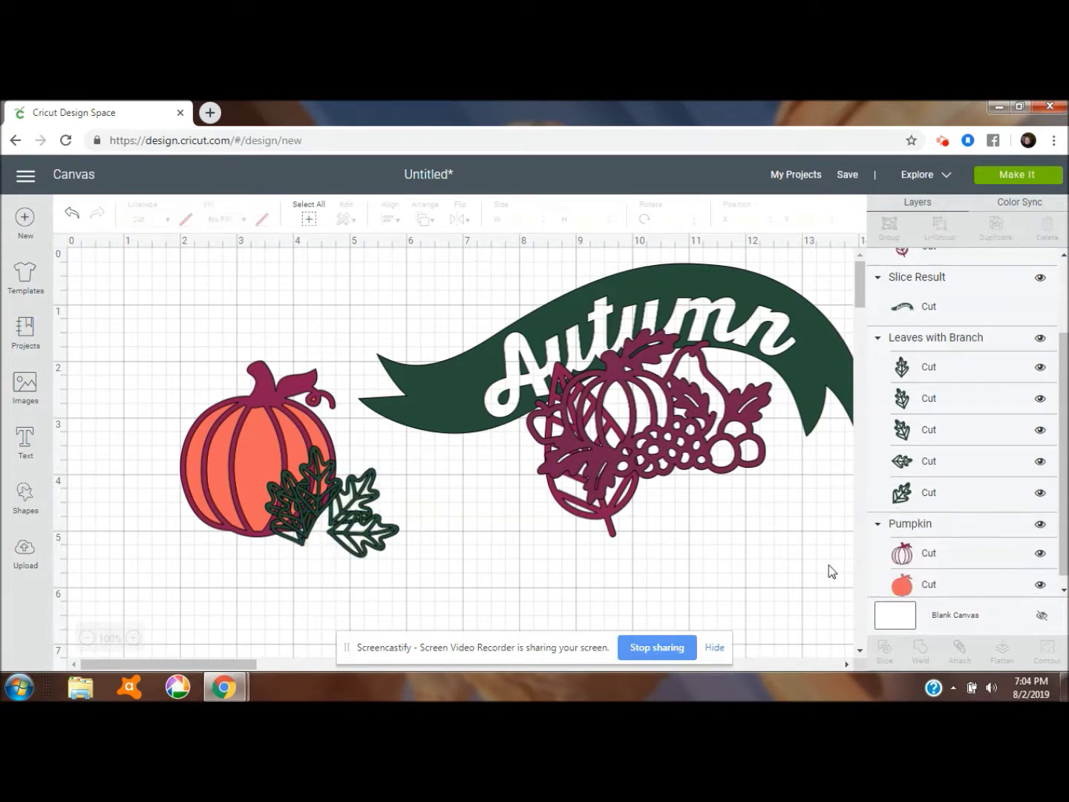
- Move the green leaf outlines clear of the pumpkin and delete the Pumpkin's orange backing layer
left_click_drag(366, 505, 483, 515)
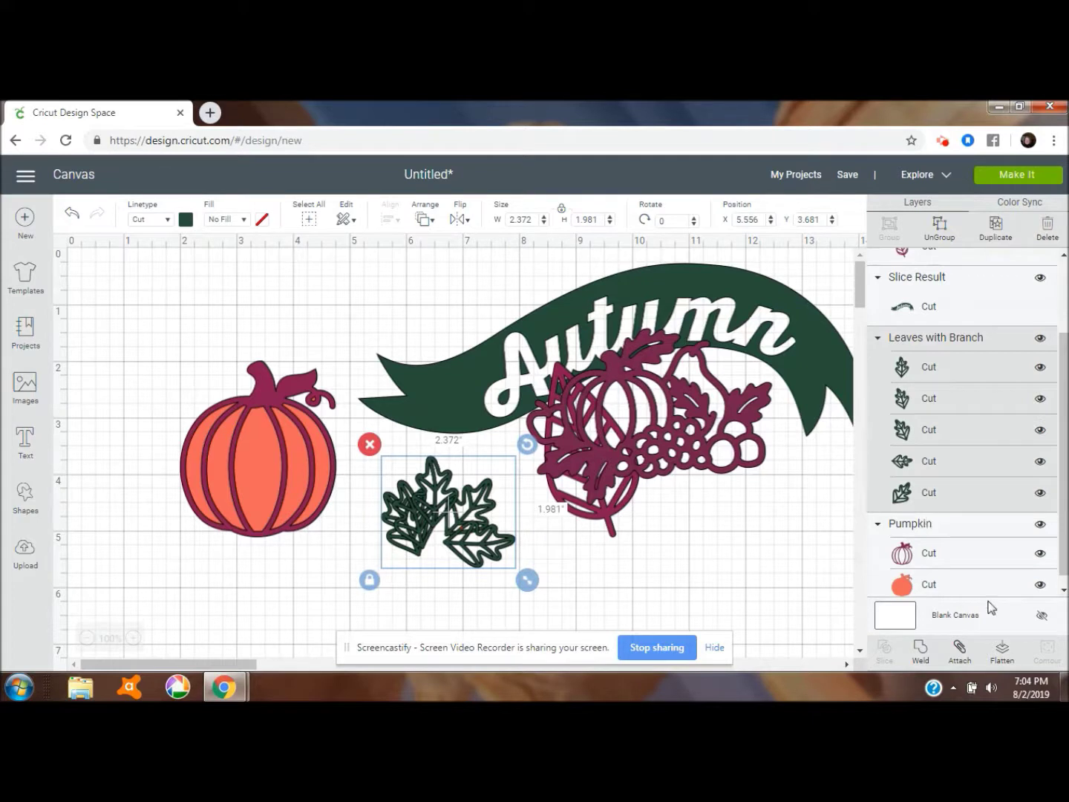
left_click(971, 586)
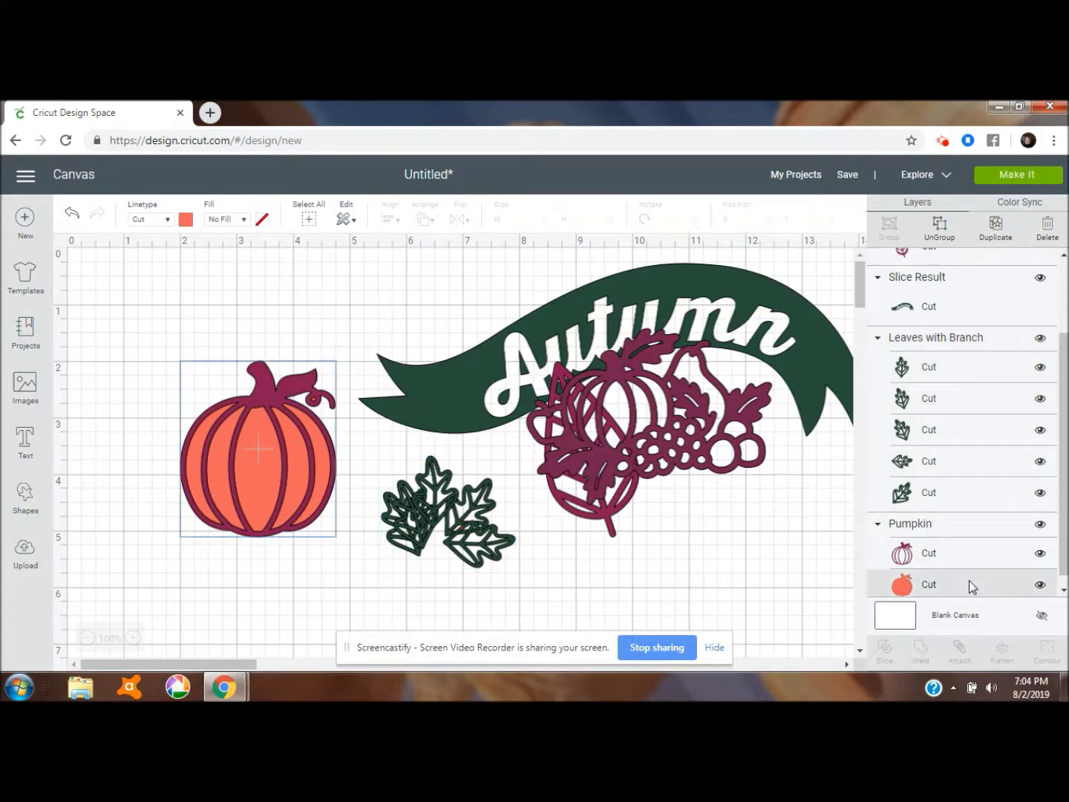
key("Delete")
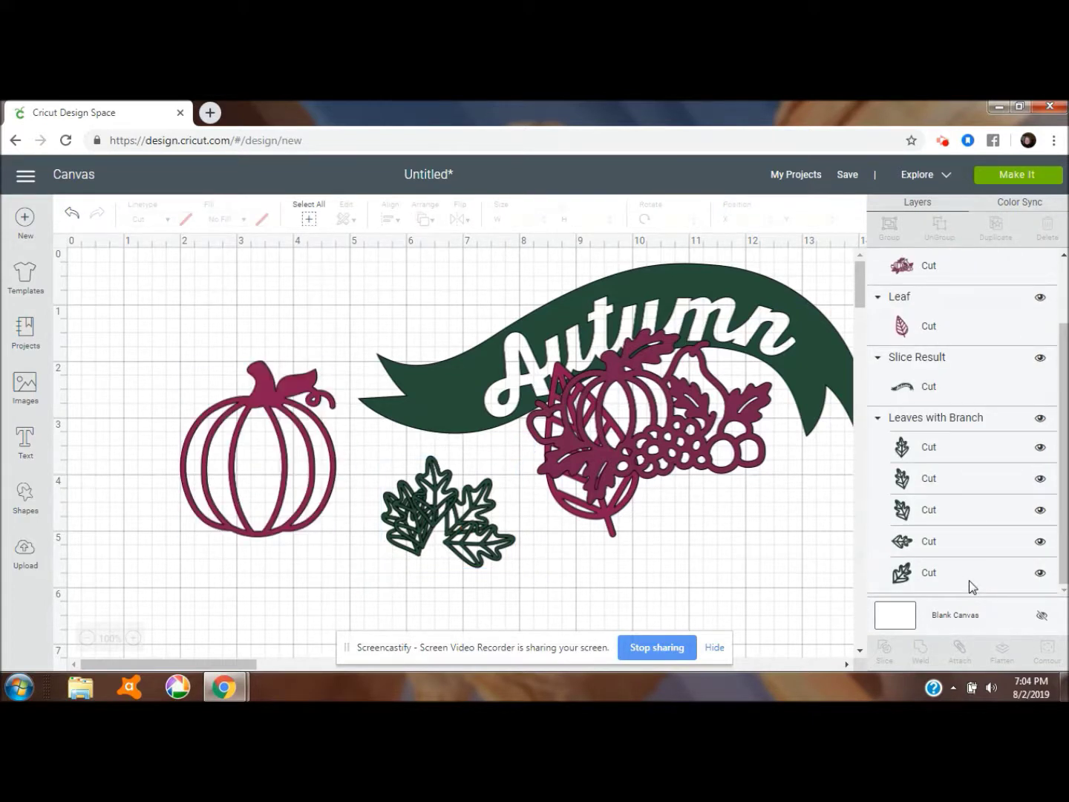
- Add a square shape to the canvas and size it 12 by 12 inches
left_click(23, 500)
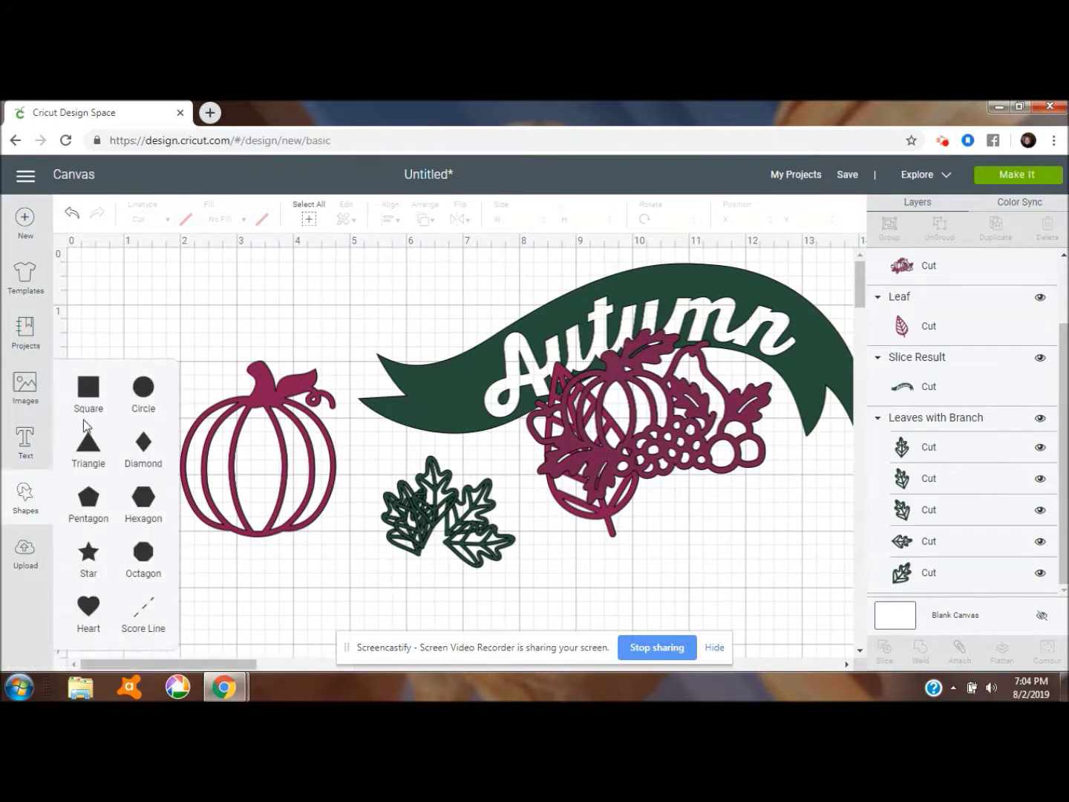
left_click(88, 401)
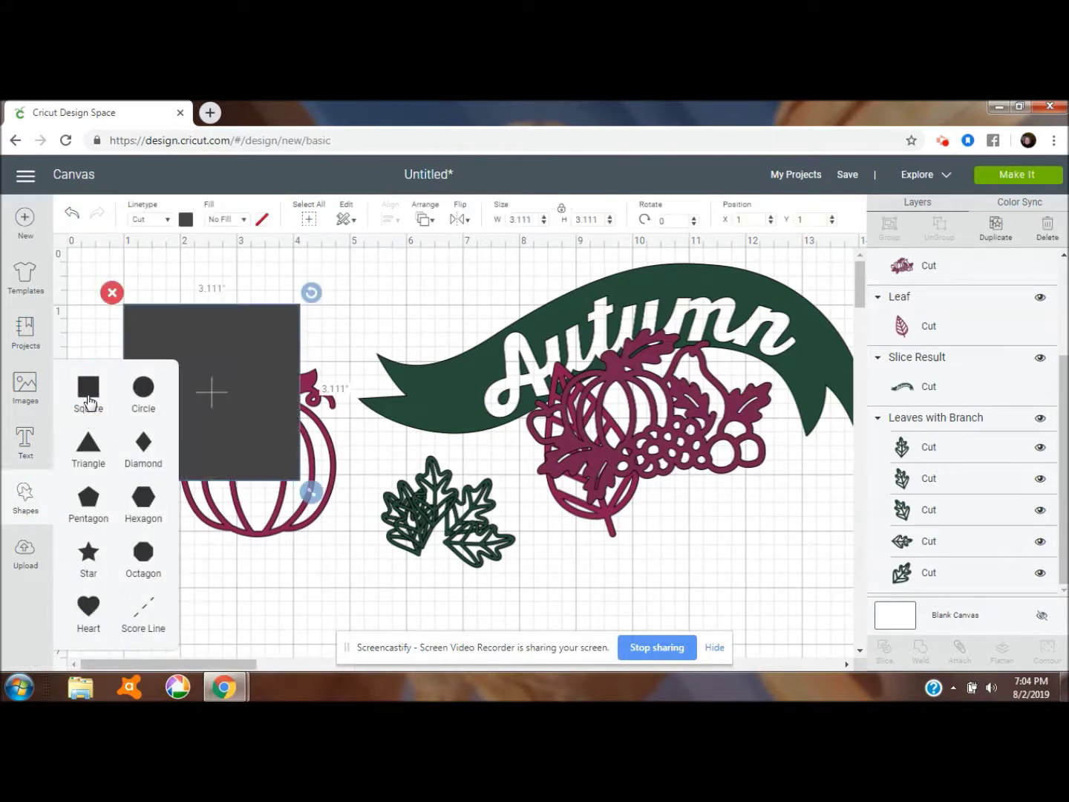
left_click(535, 222)
key("Tab")
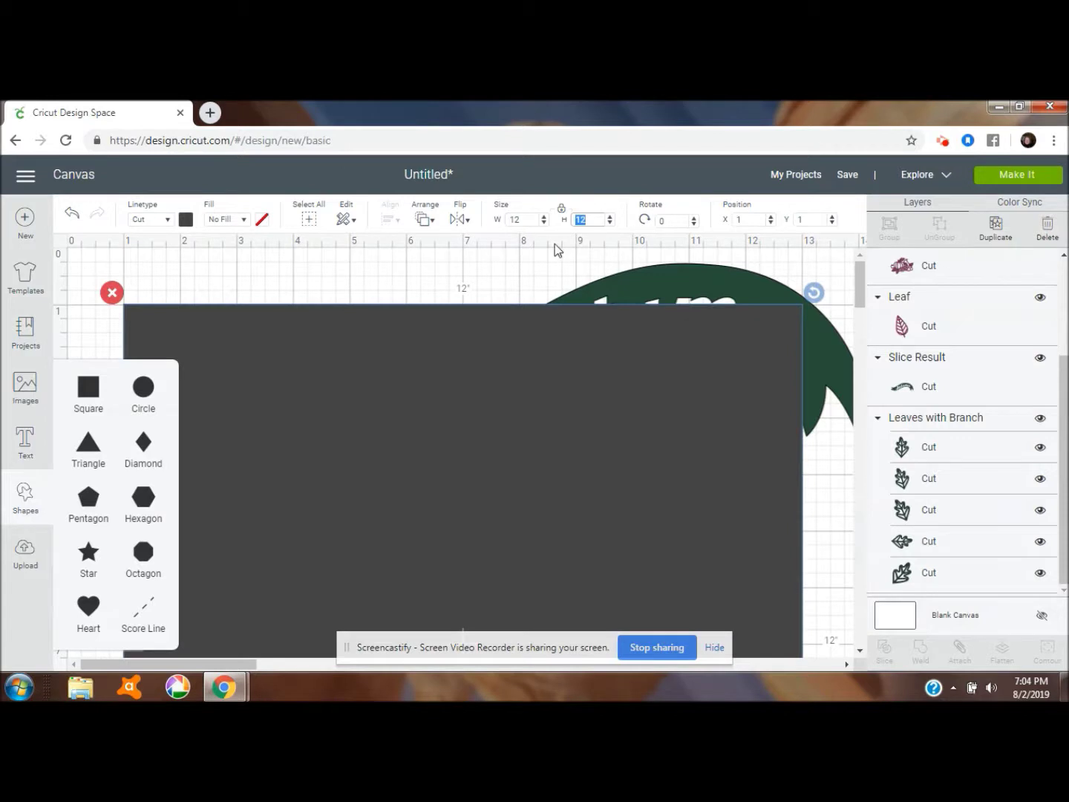
- Colour the 12-inch square white and send it to the back, behind all the fall artwork
left_click(186, 220)
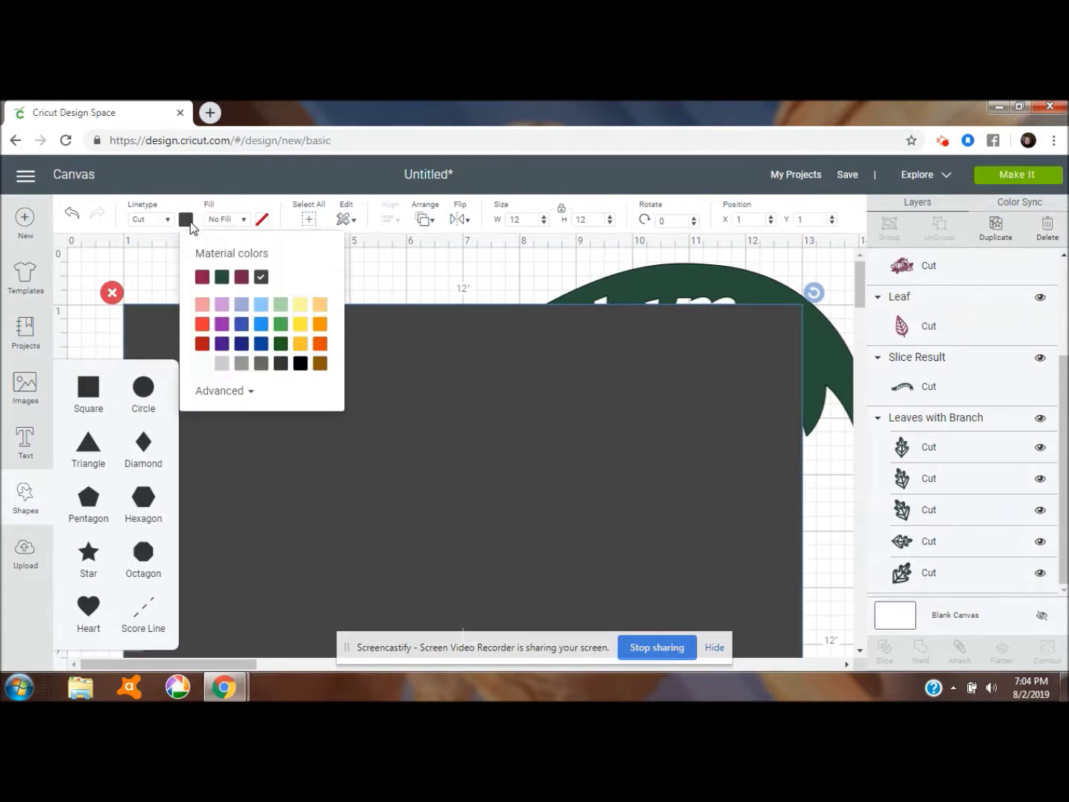
left_click(204, 364)
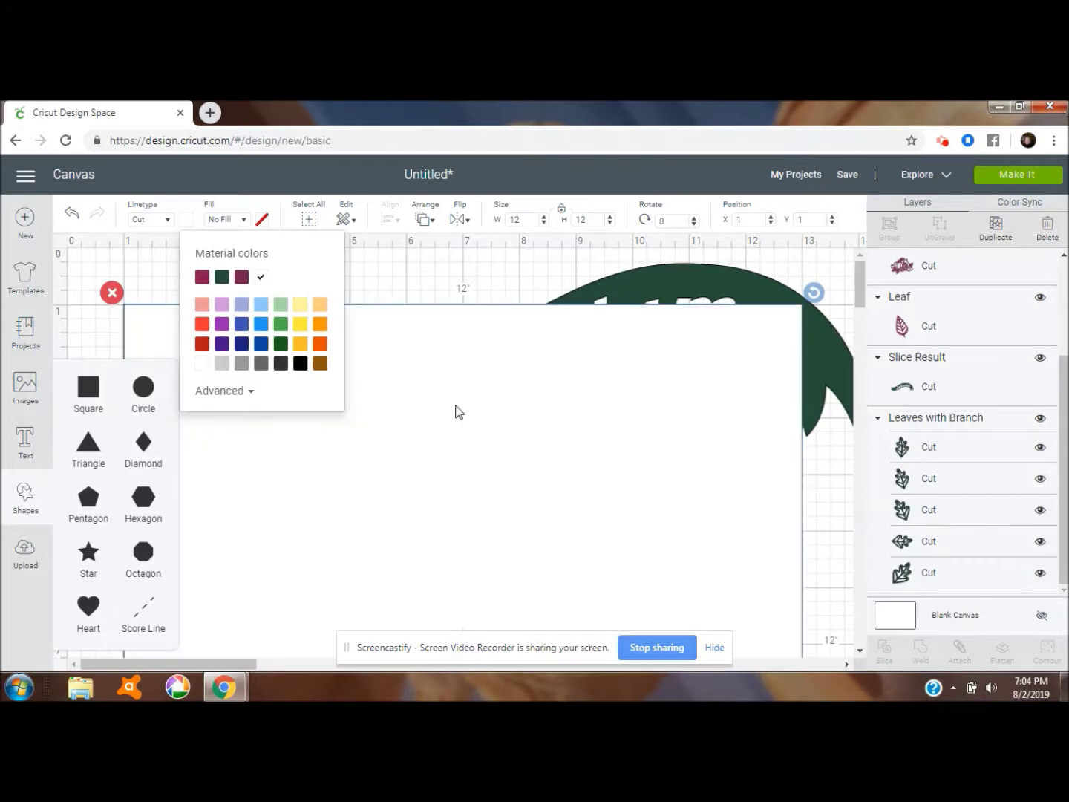
left_click(456, 412)
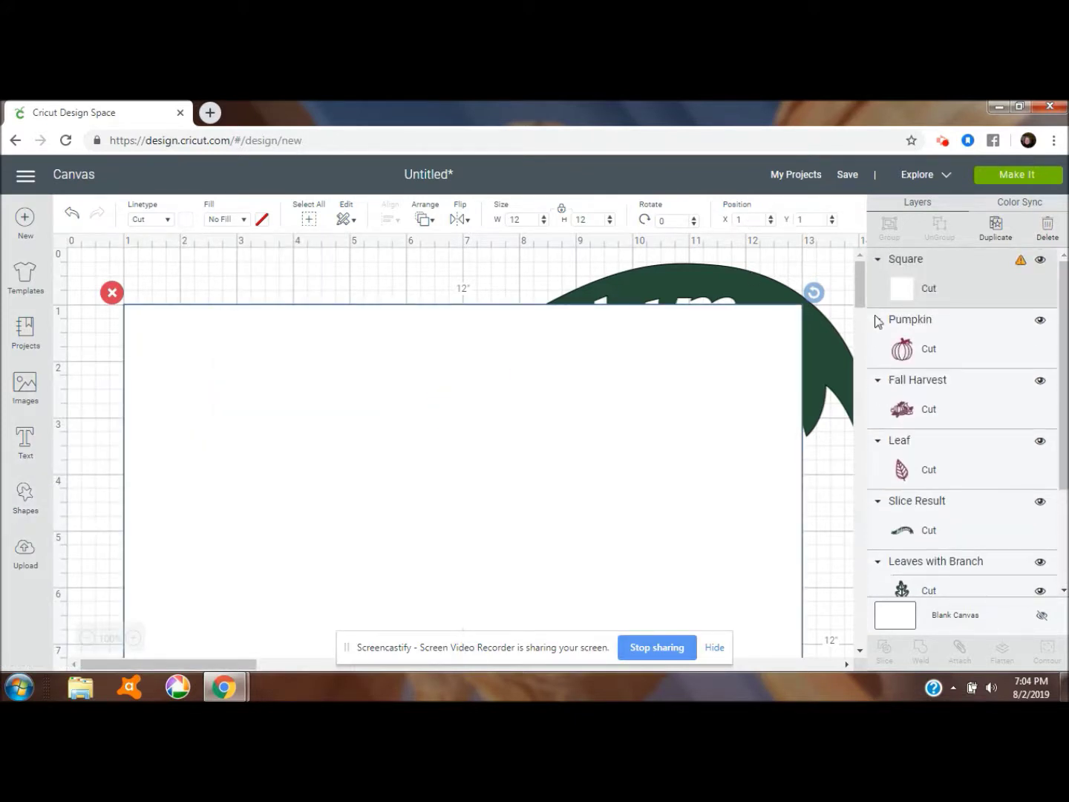
left_click(425, 221)
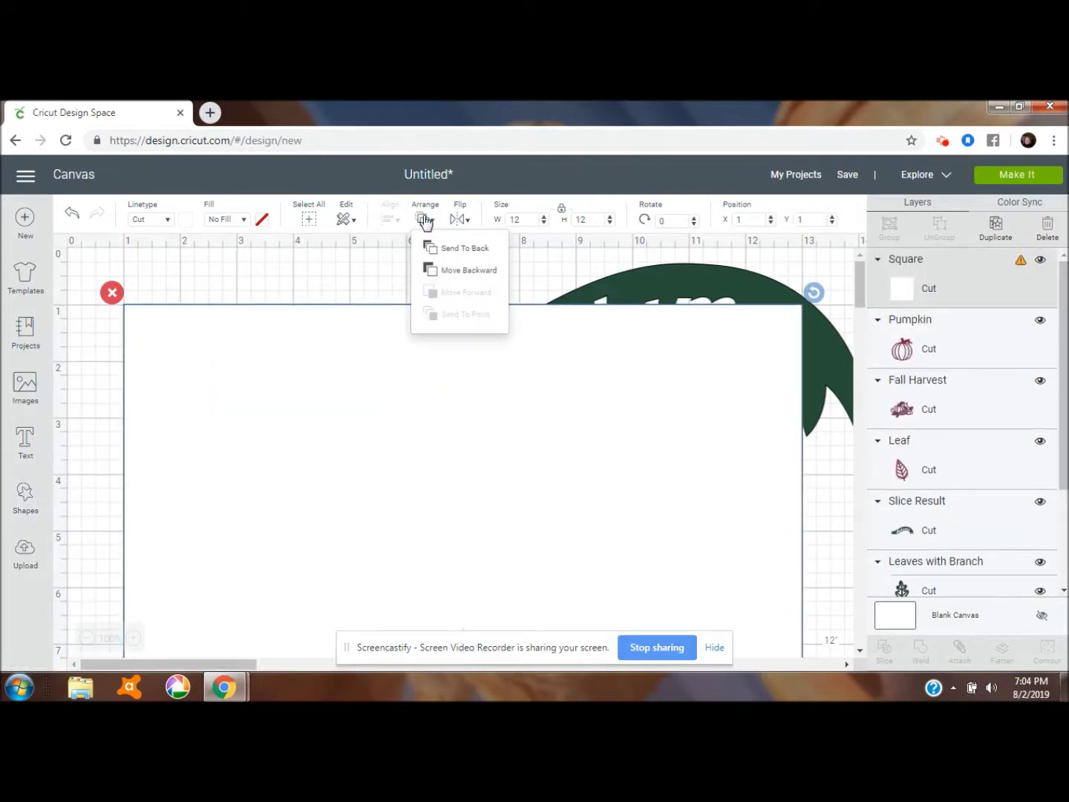
left_click(456, 250)
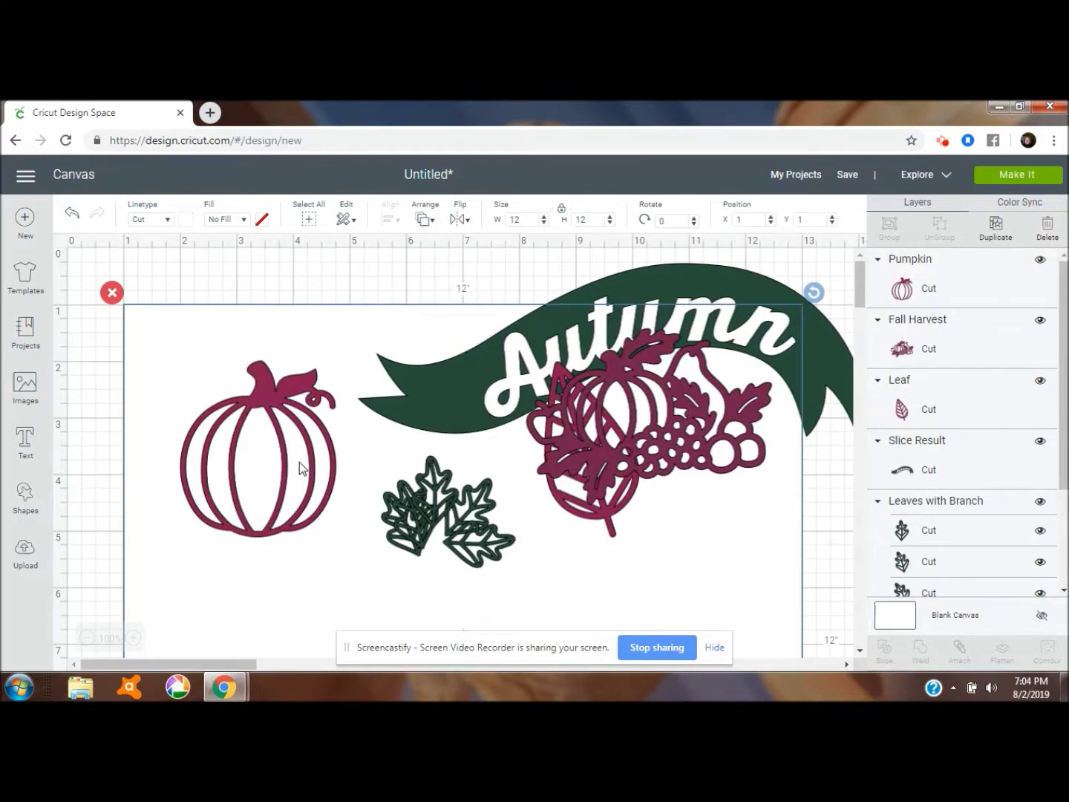
- Add a second square shape on top of the white 12-inch background
left_click(86, 639)
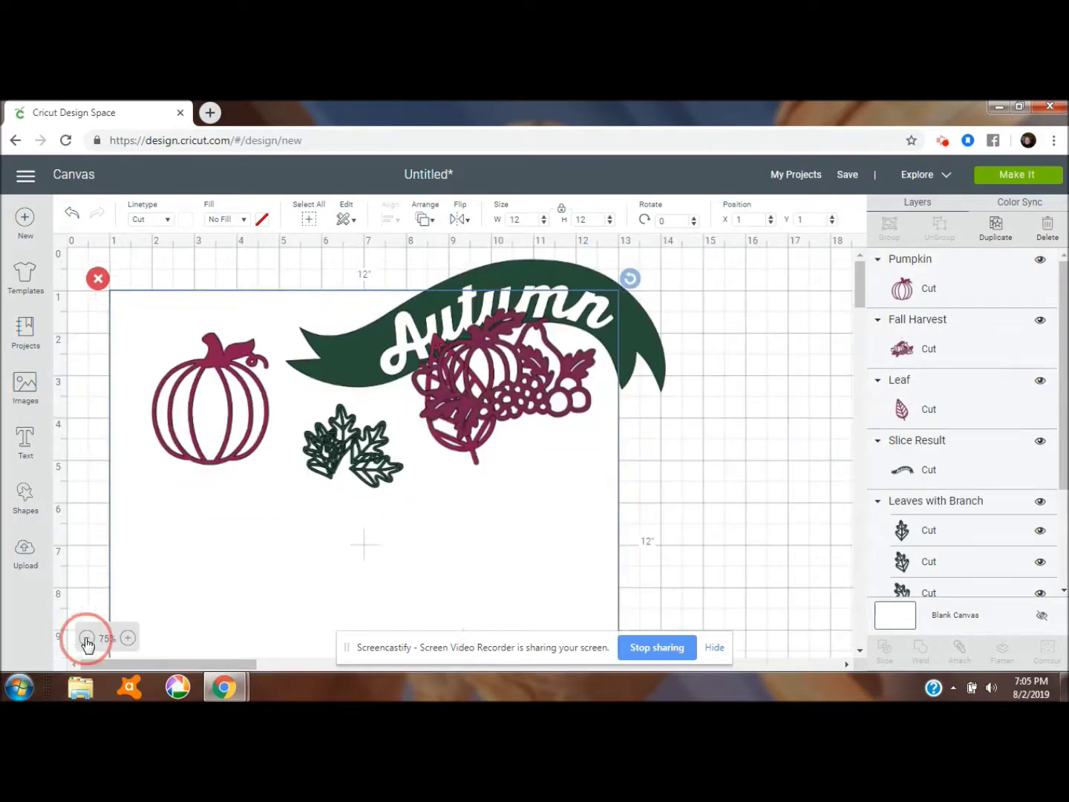
left_click(88, 638)
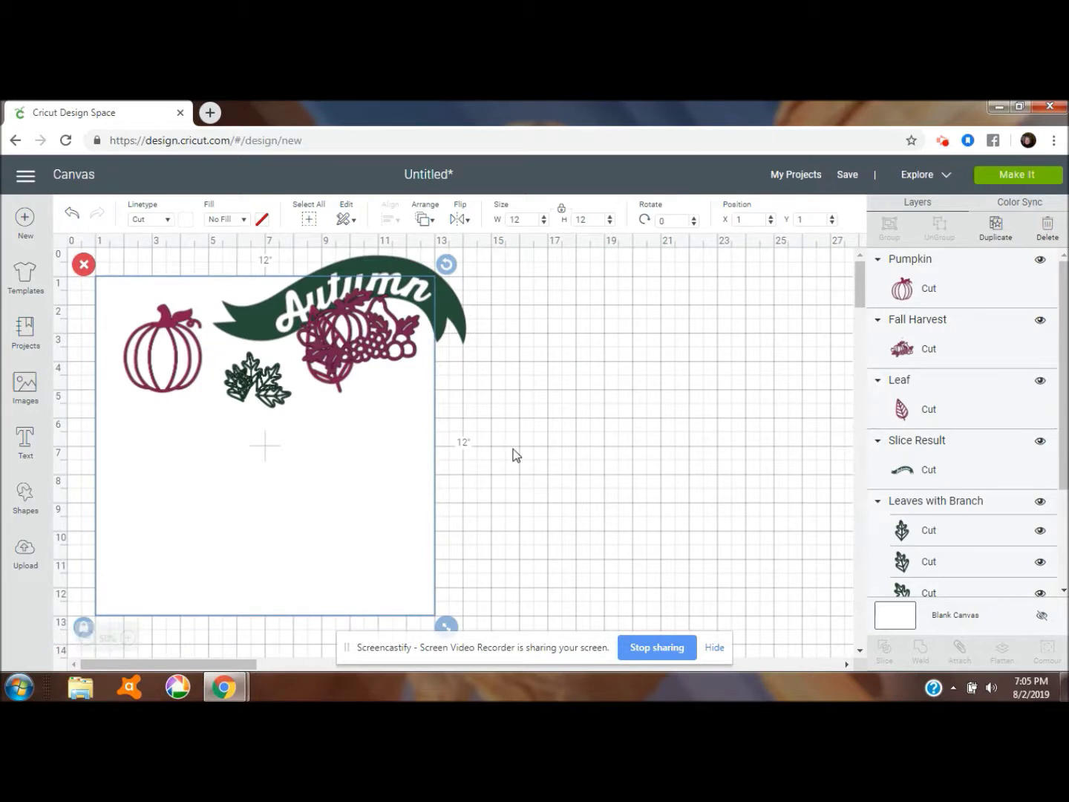
left_click(26, 496)
left_click(87, 392)
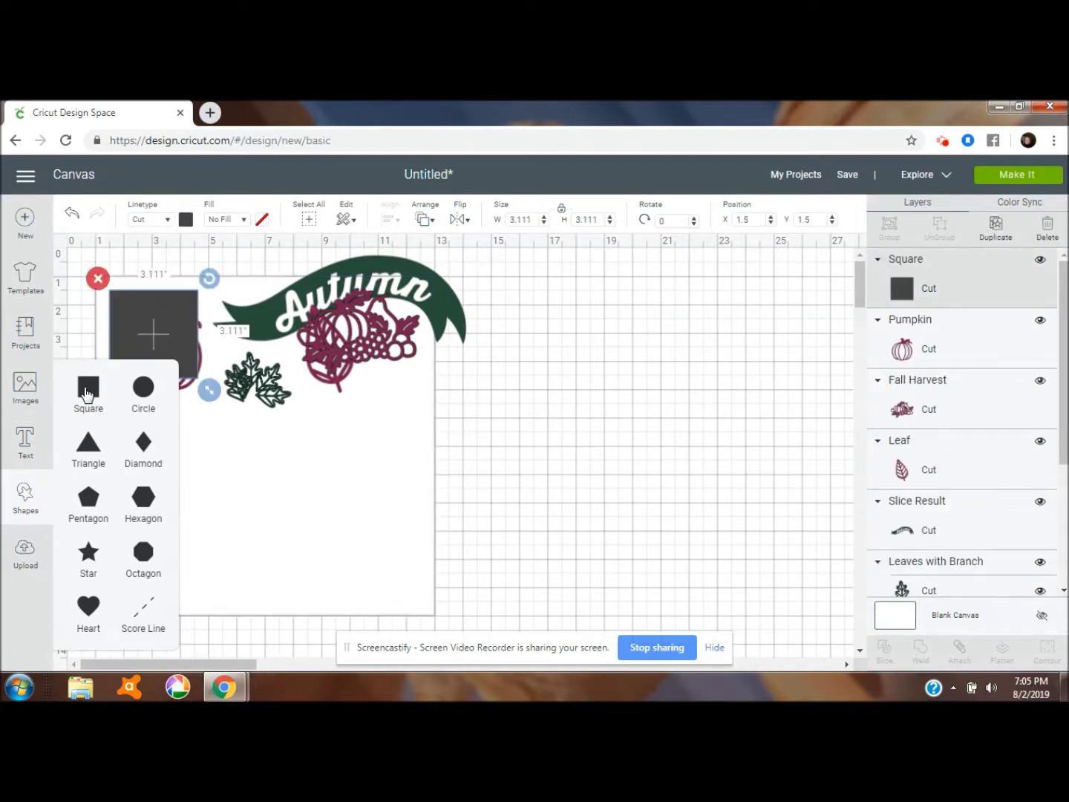
left_click(16, 506)
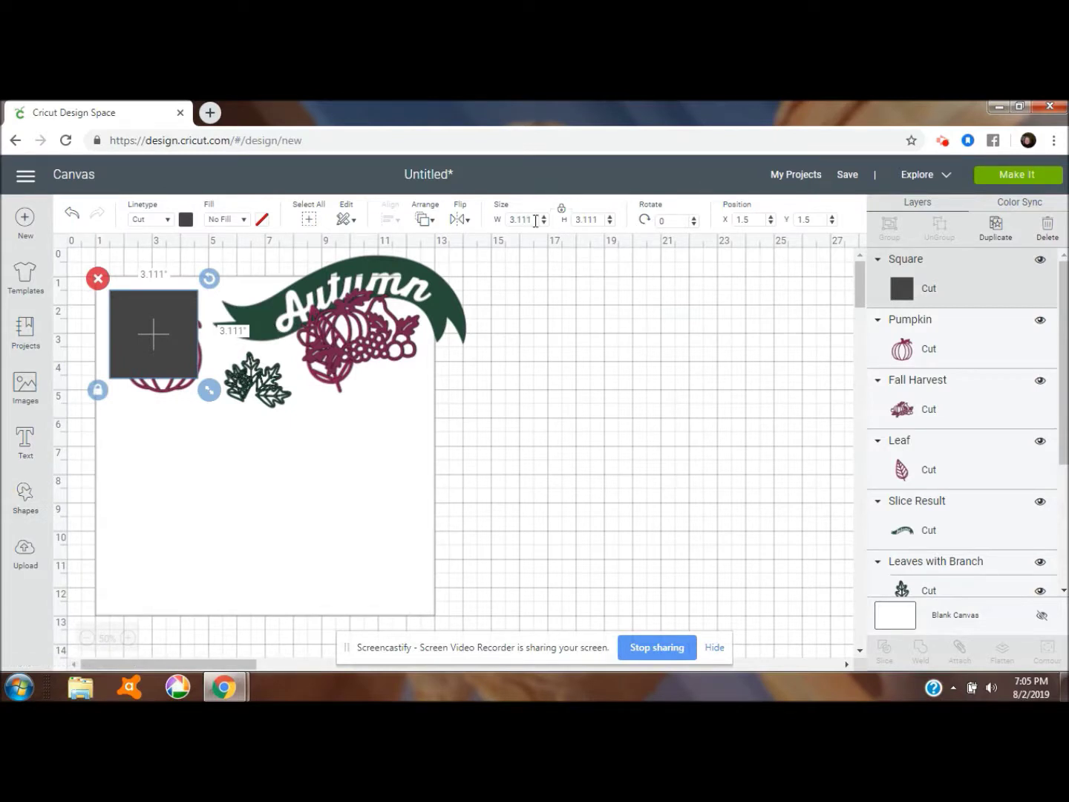
- Unlock the new square's proportions and set its width to 4 and height to 6 inches
left_click(562, 211)
left_click(530, 219)
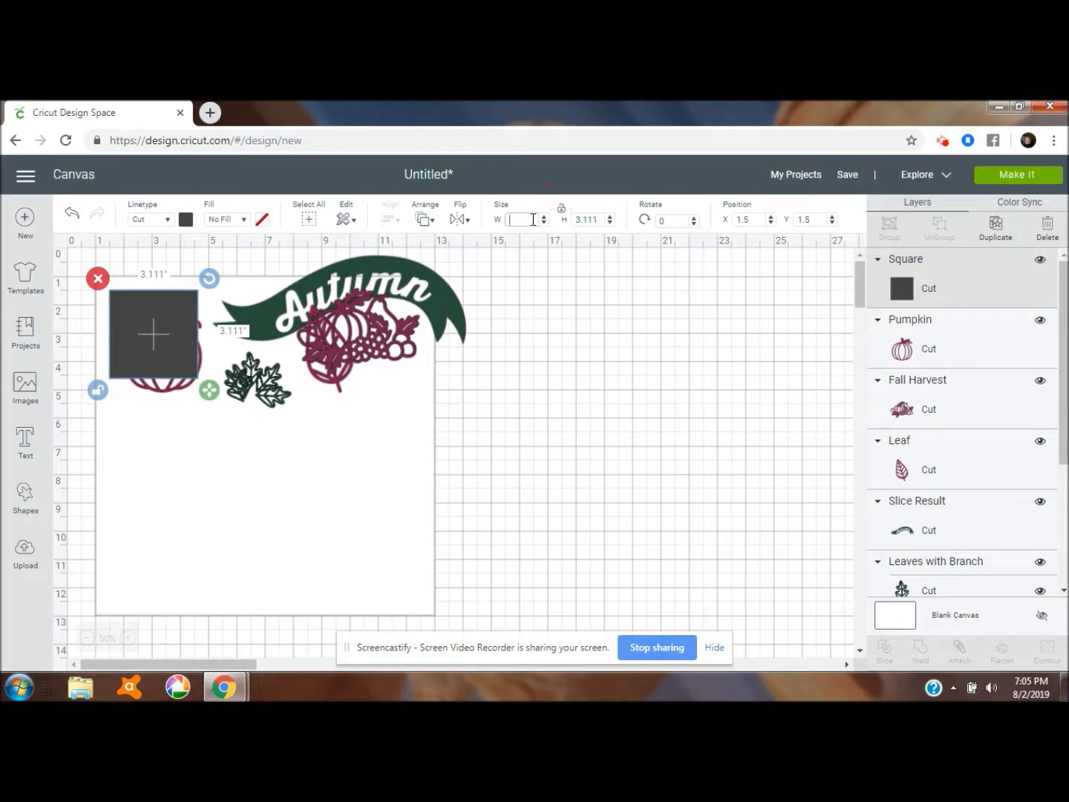
type("4")
key("Tab")
type("6")
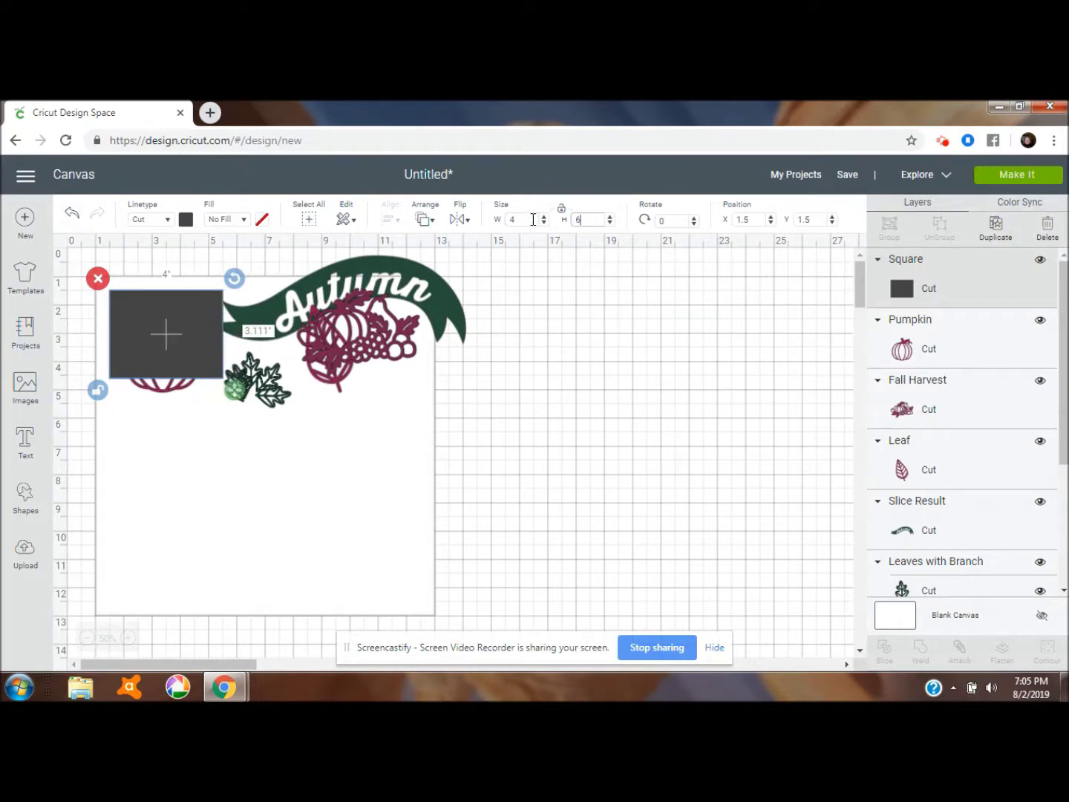
key("Return")
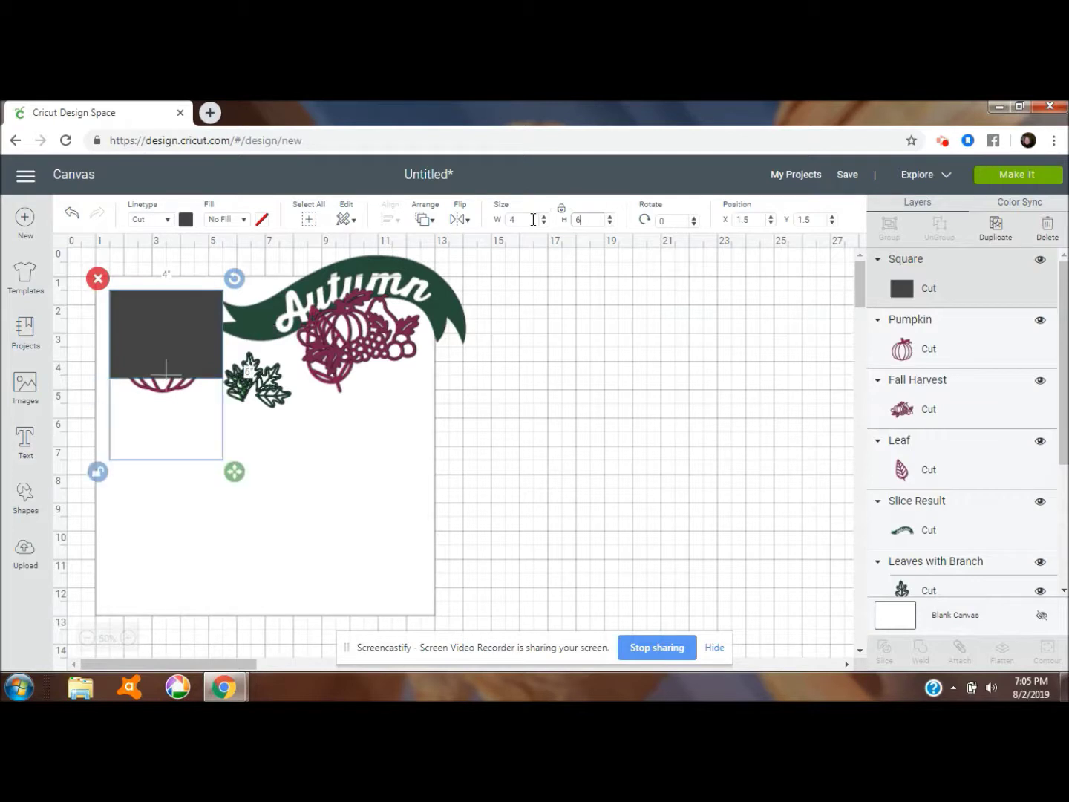
- Duplicate the 4 by 6 inch rectangle and, with proportions unlocked, set the copy to 3.5 inches wide and 5.5 inches high
left_click(992, 226)
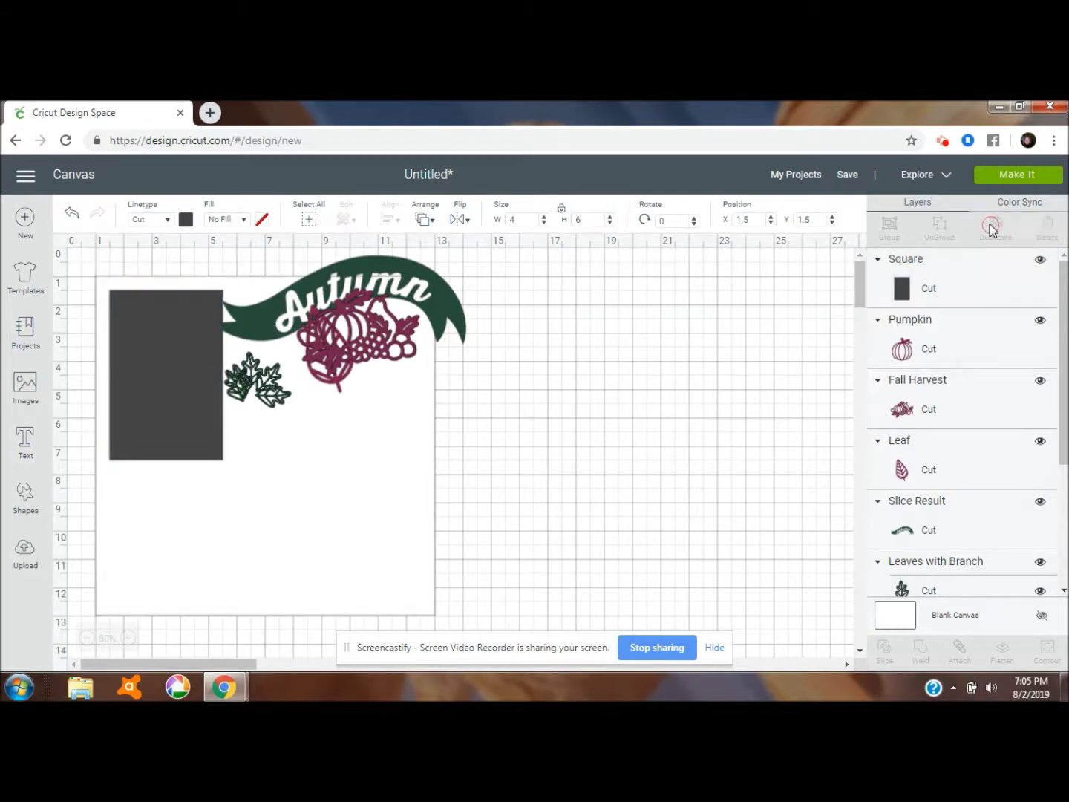
left_click(527, 223)
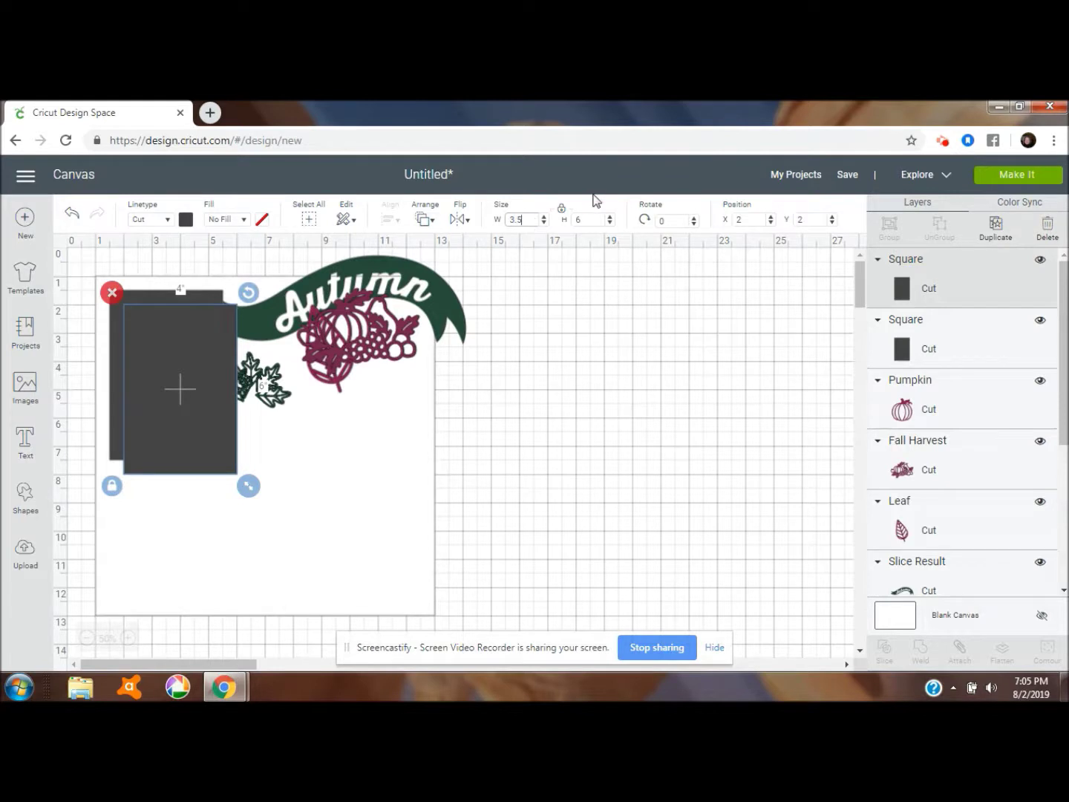
left_click(565, 212)
left_click(592, 221)
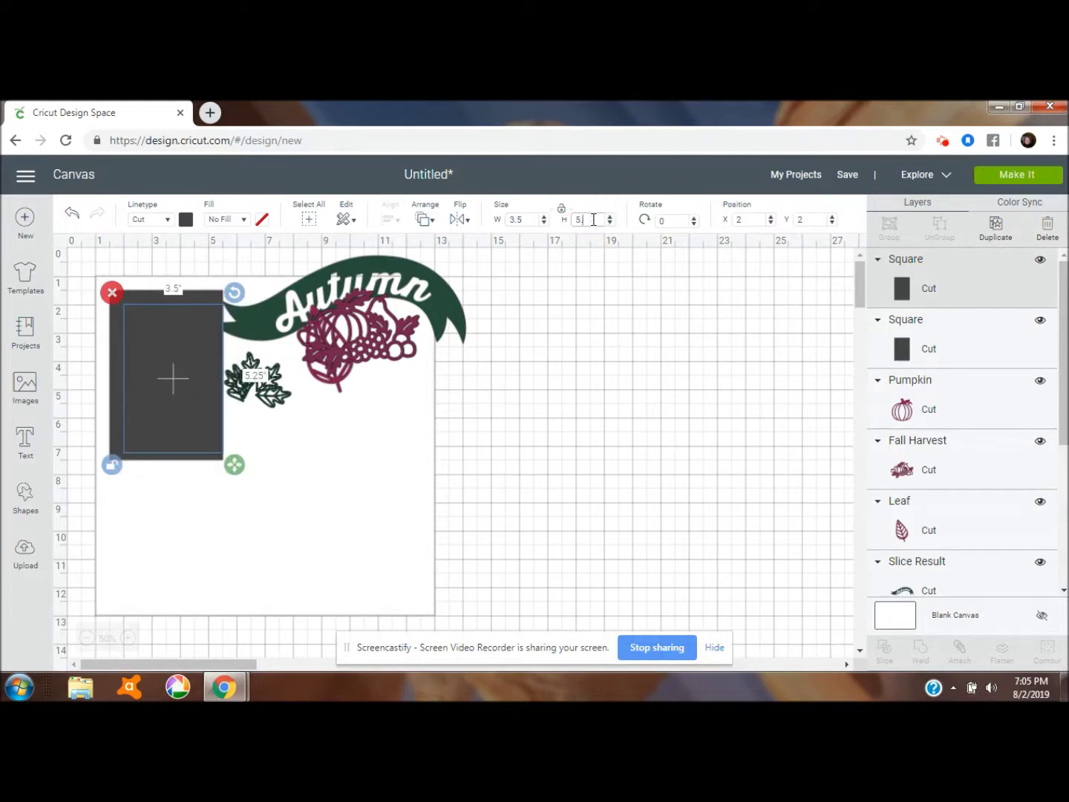
key("Return")
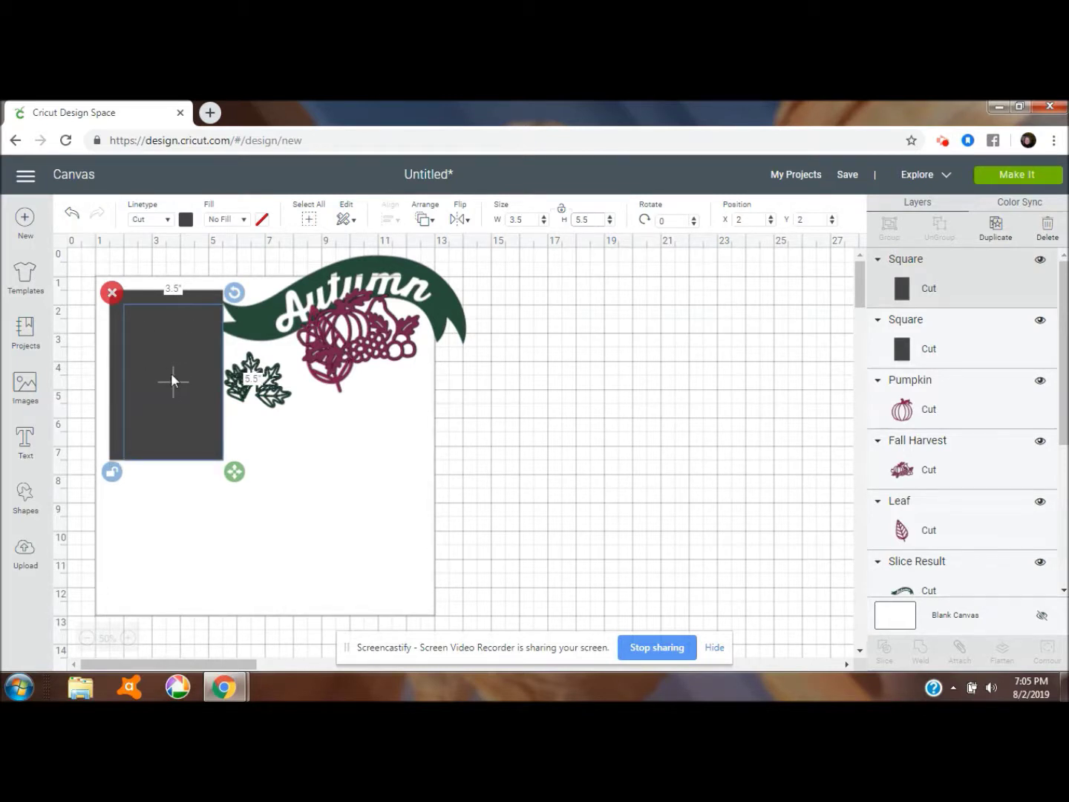
- Centre the 3.5 by 5.5 inch rectangle on the 4 by 6 inch one and slice the two
left_click(979, 328, "shift")
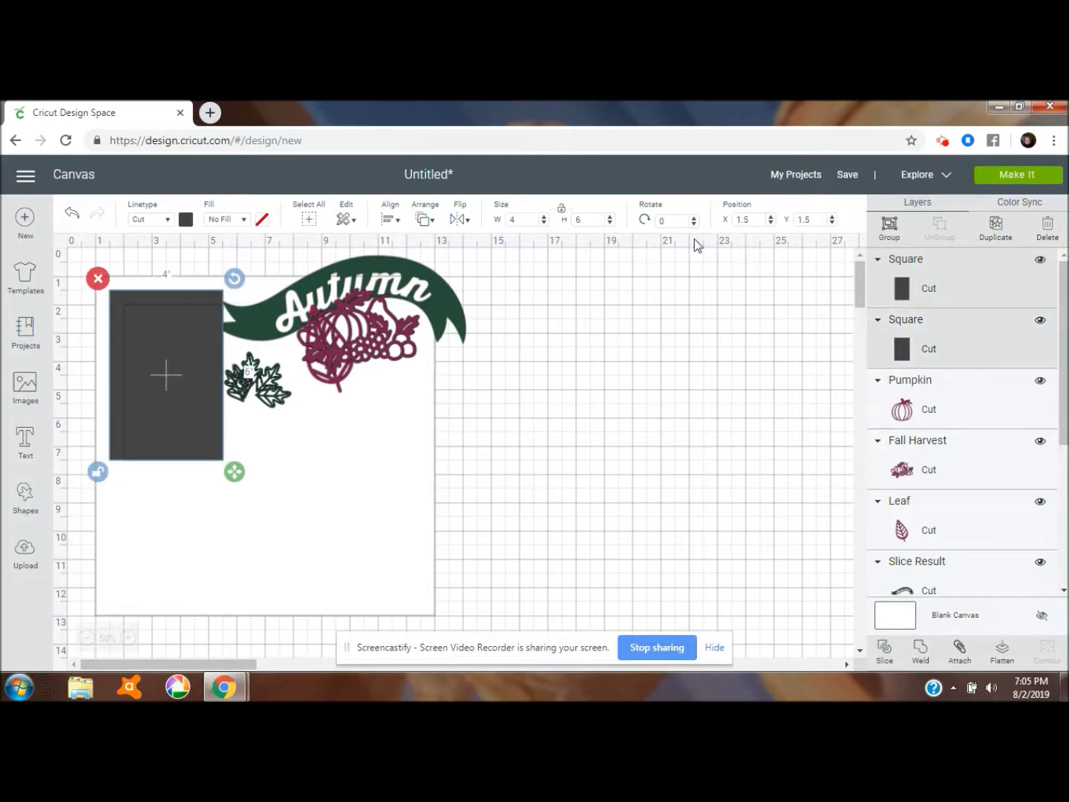
left_click(391, 219)
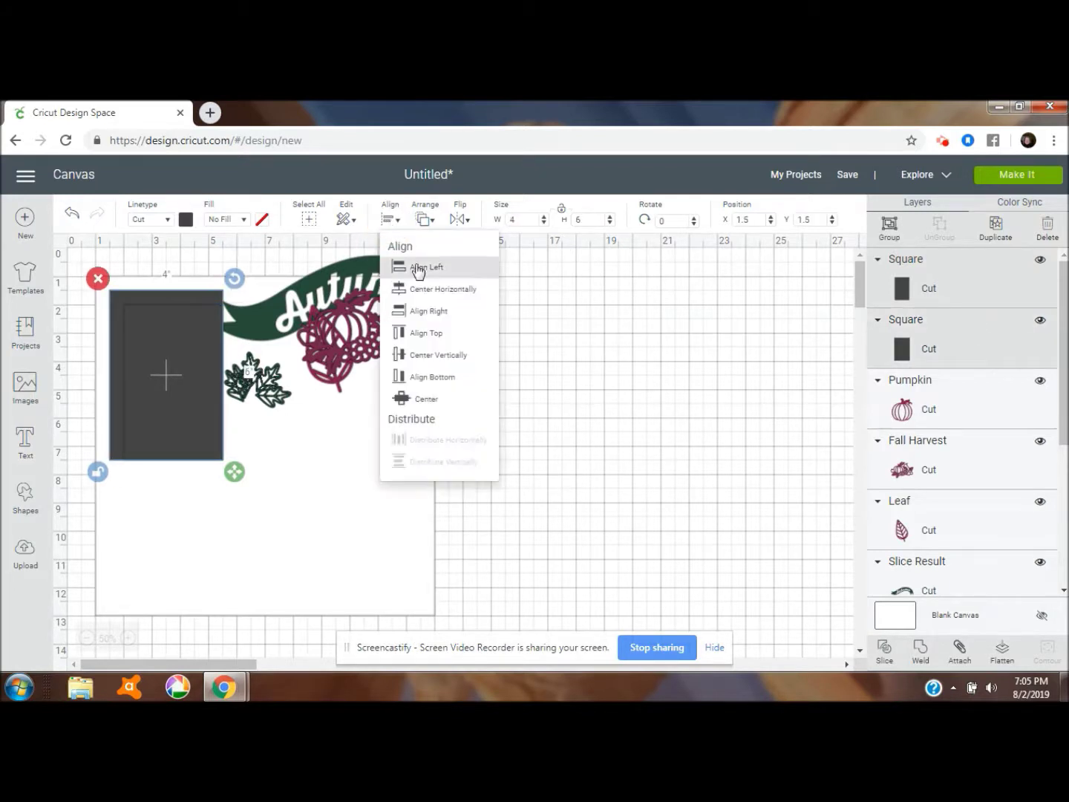
left_click(426, 398)
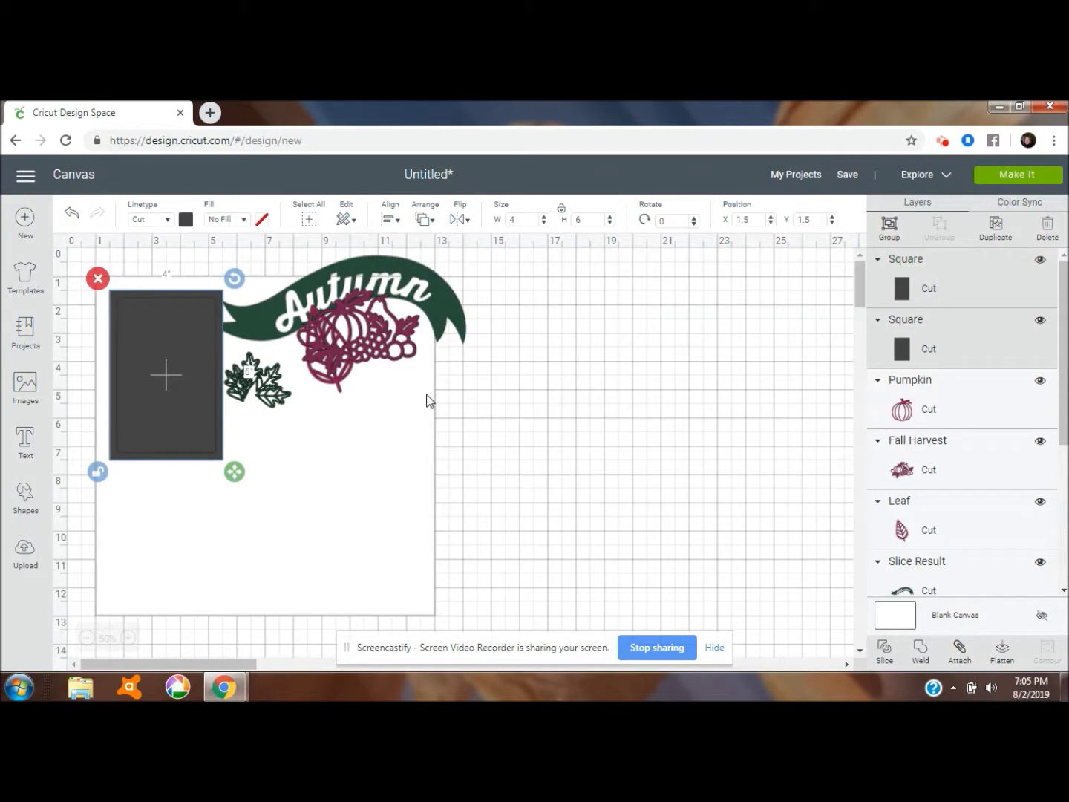
left_click(884, 648)
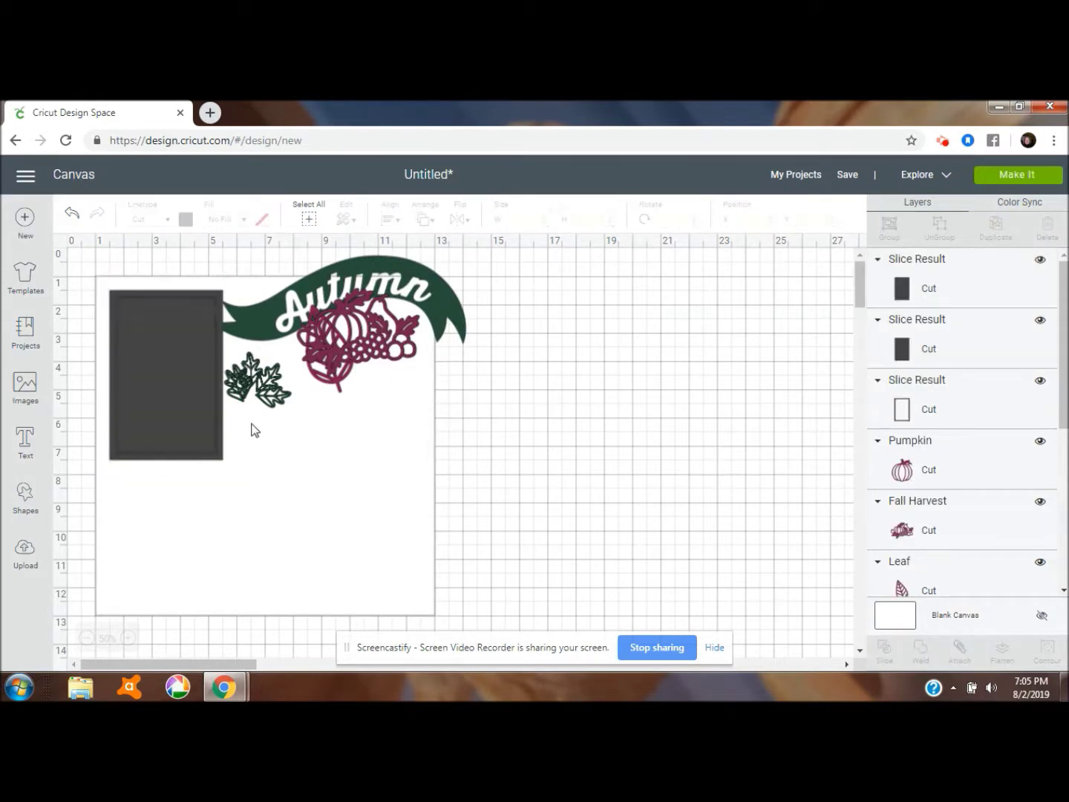
- Delete the two solid inner slice pieces, keeping only the hollow 4 by 6 inch frame
left_click(149, 392)
left_click(104, 285)
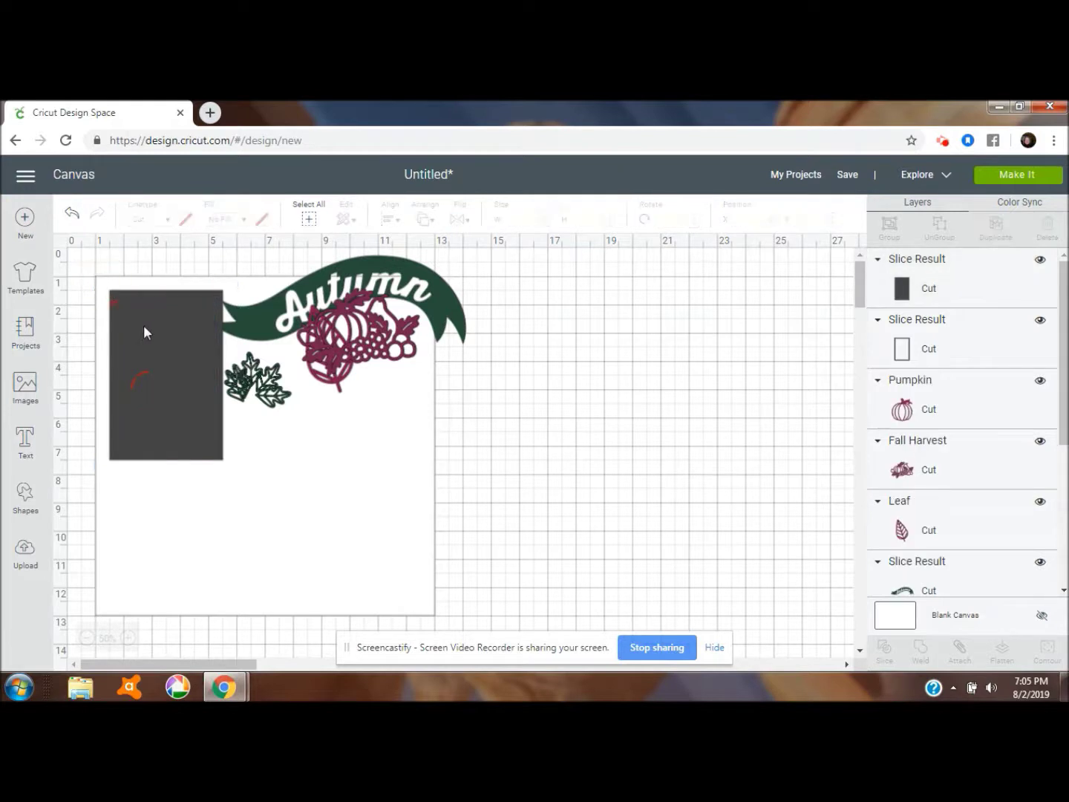
left_click(143, 323)
left_click(105, 286)
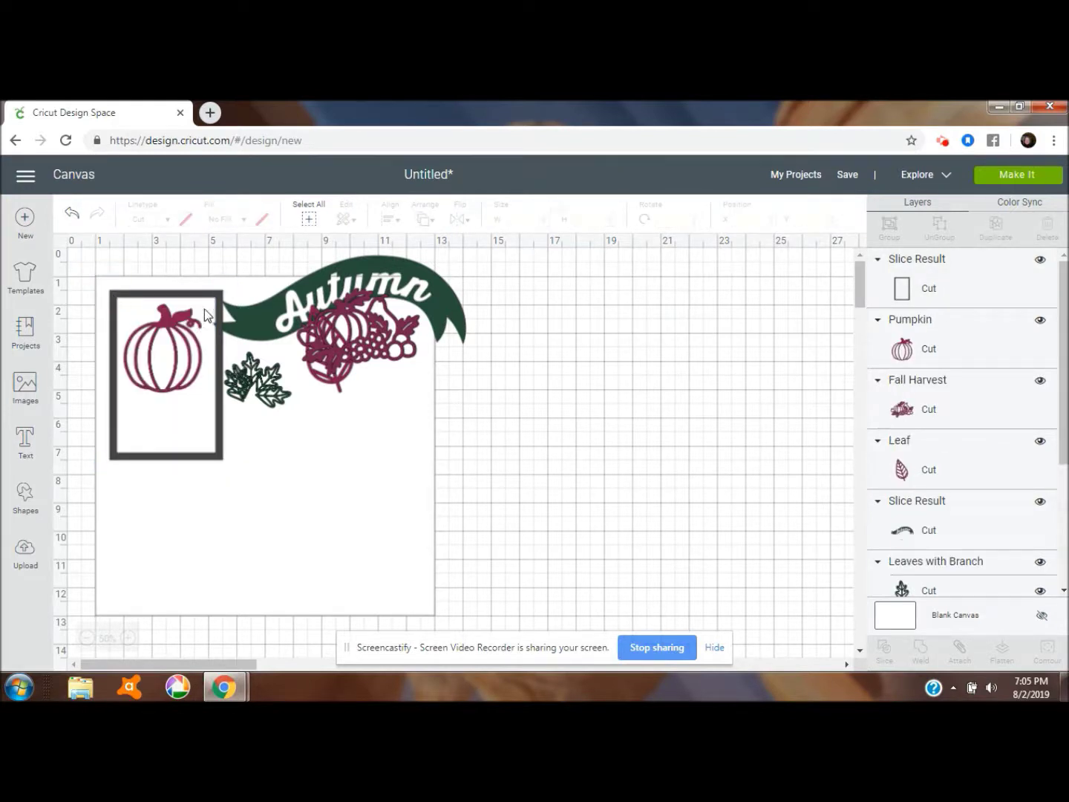
- Duplicate the 4 by 6 inch frame twice and move one copy off the white background, beyond all the artwork
left_click(192, 295)
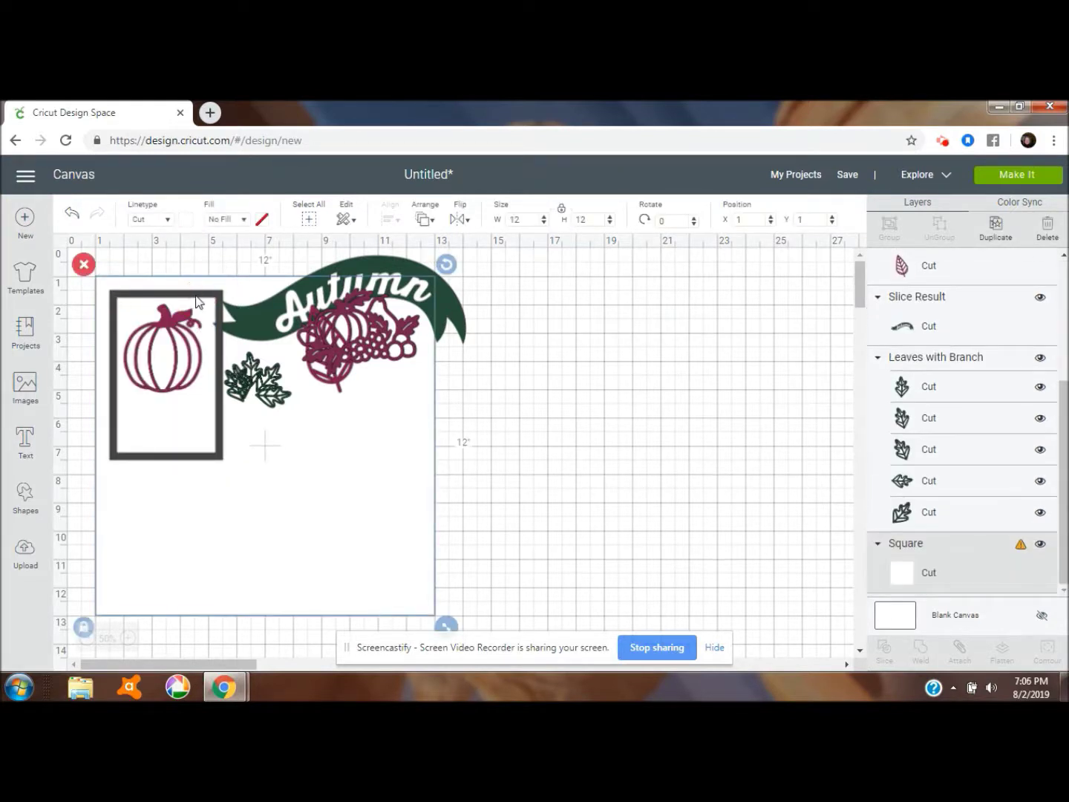
left_click(197, 294)
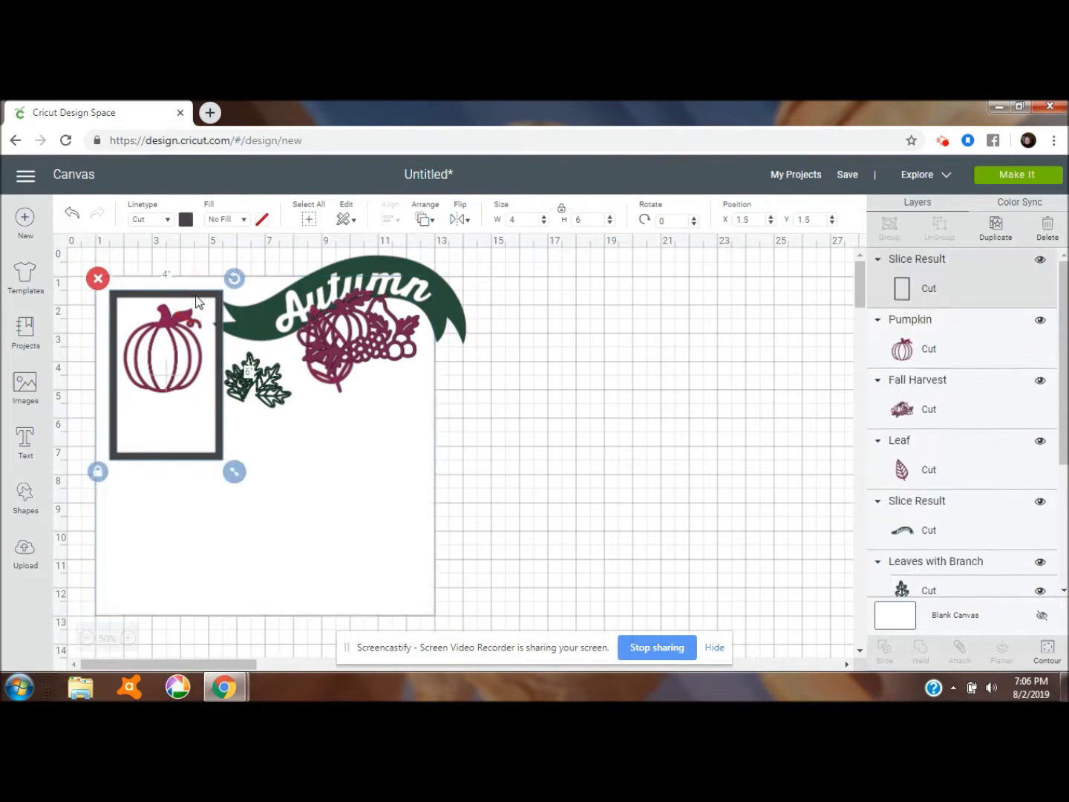
left_click(995, 227)
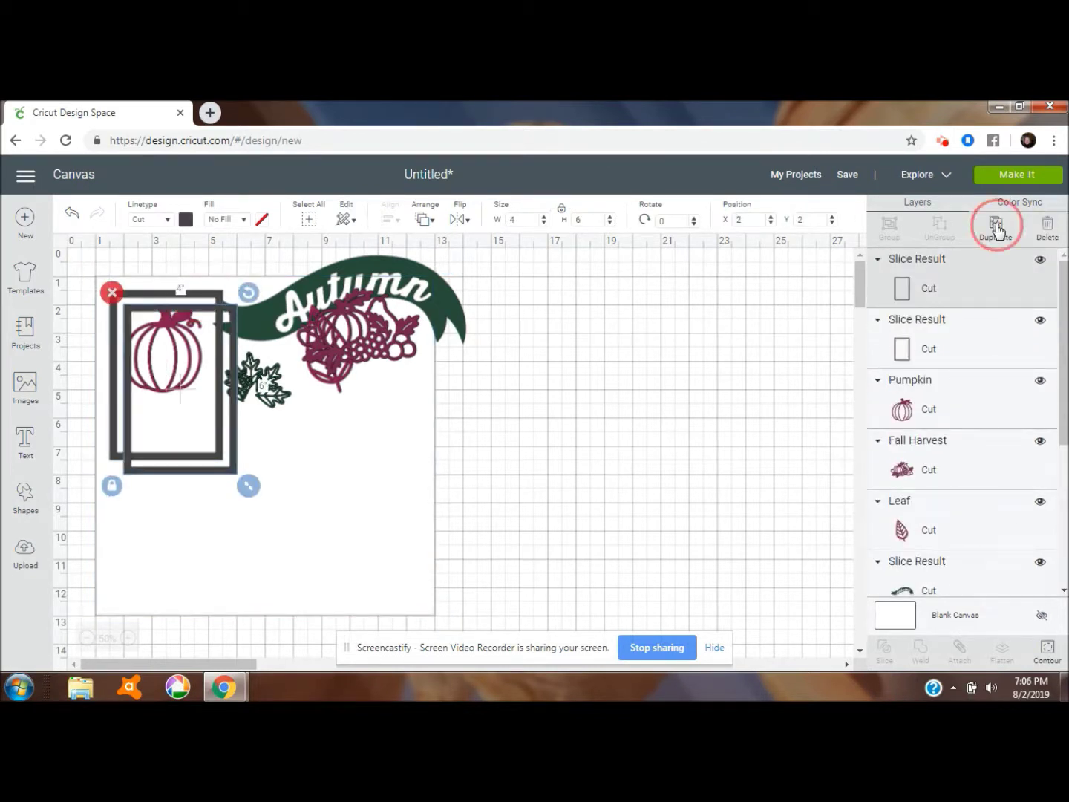
left_click(995, 227)
left_click_drag(226, 319, 781, 317)
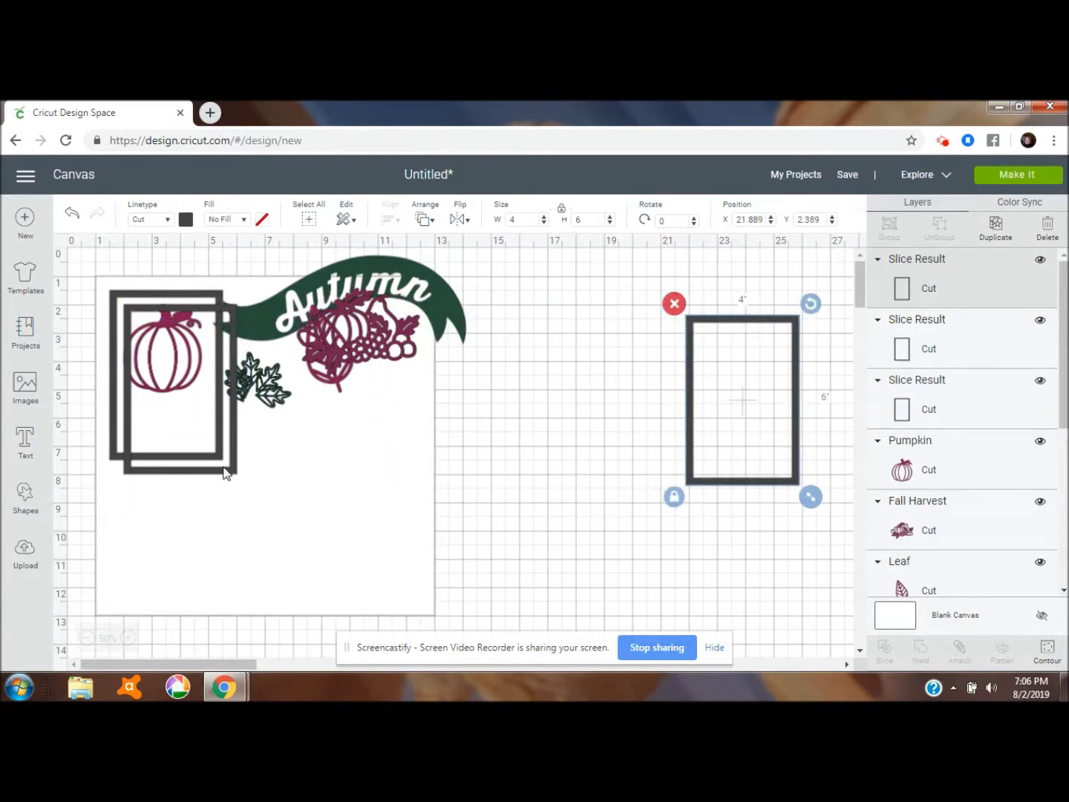
- Unlock the other frame copy's proportions and set it to 3 inches wide and 4 inches high
left_click(215, 470)
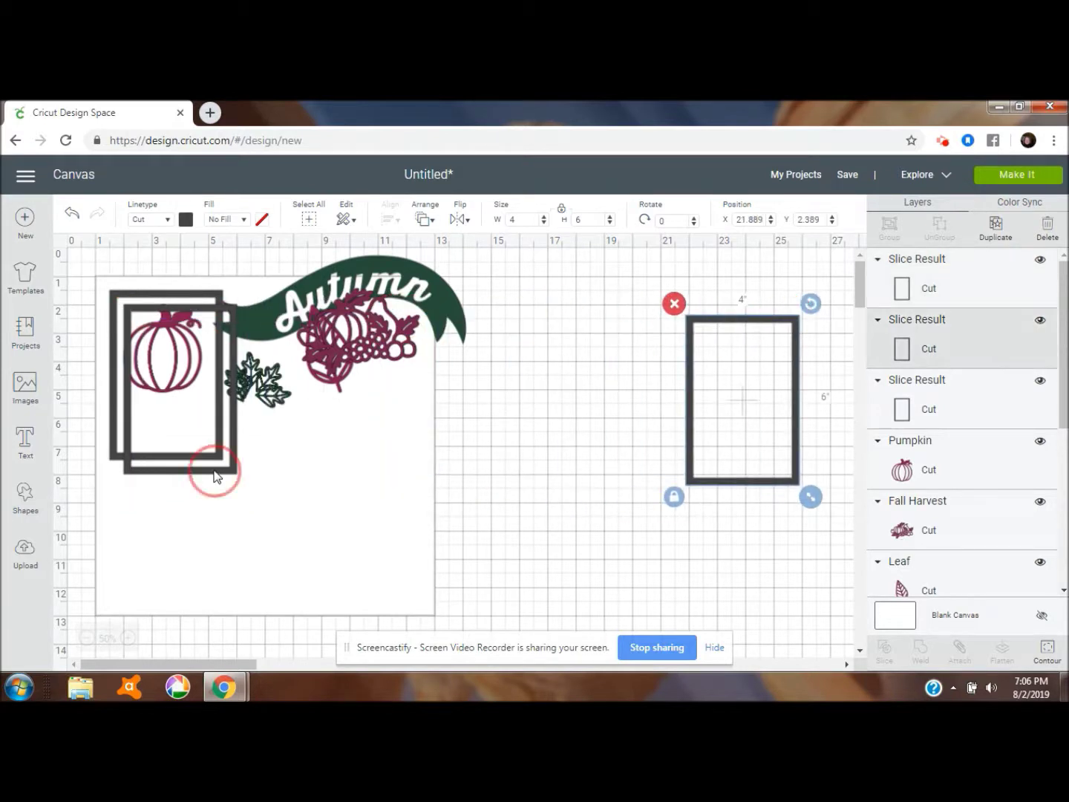
left_click(564, 214)
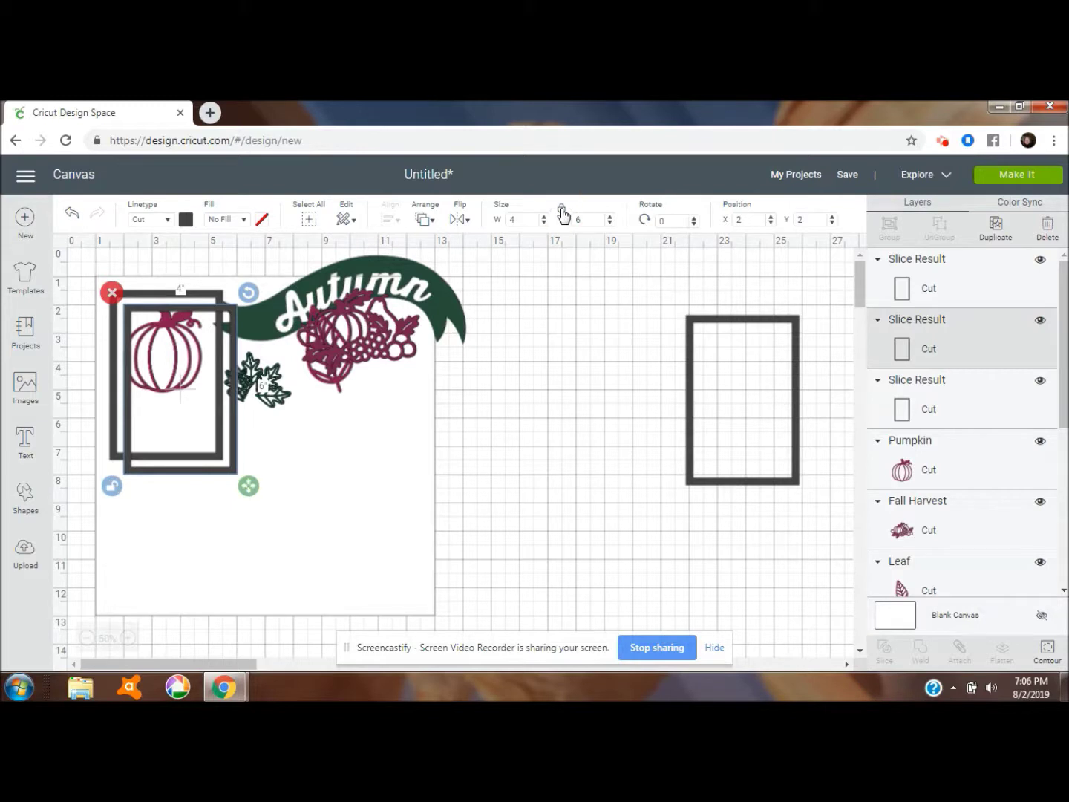
left_click(519, 220)
key("Tab")
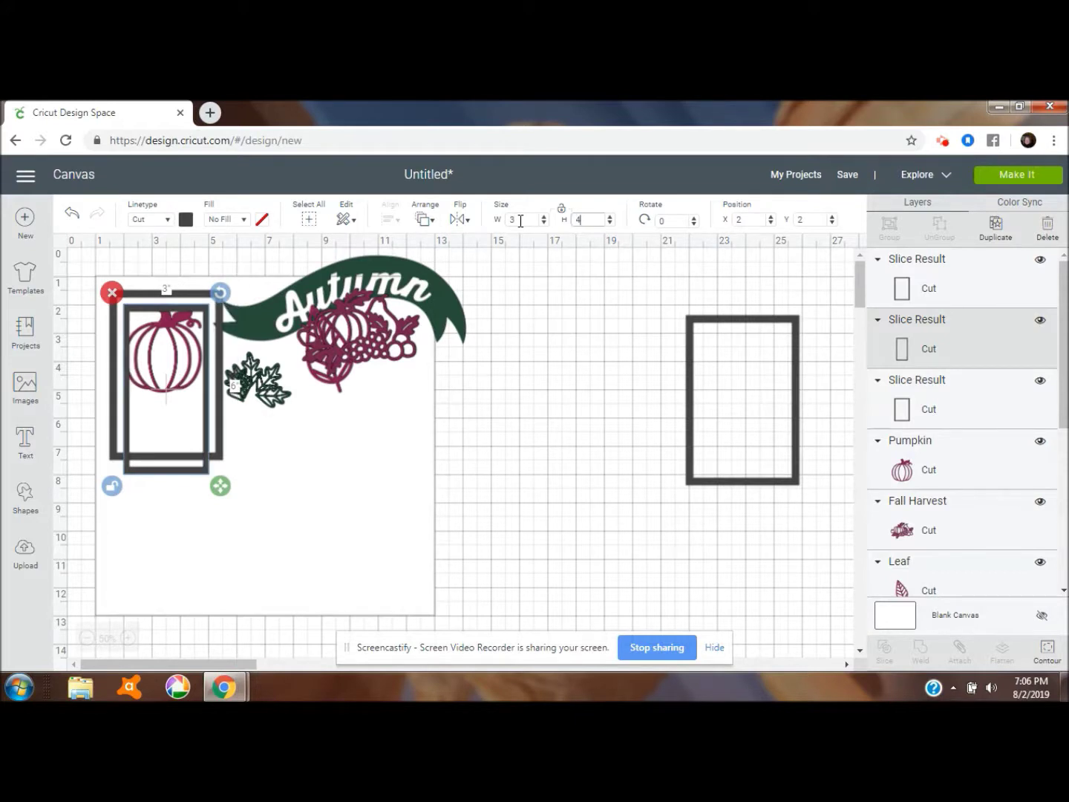
key("Return")
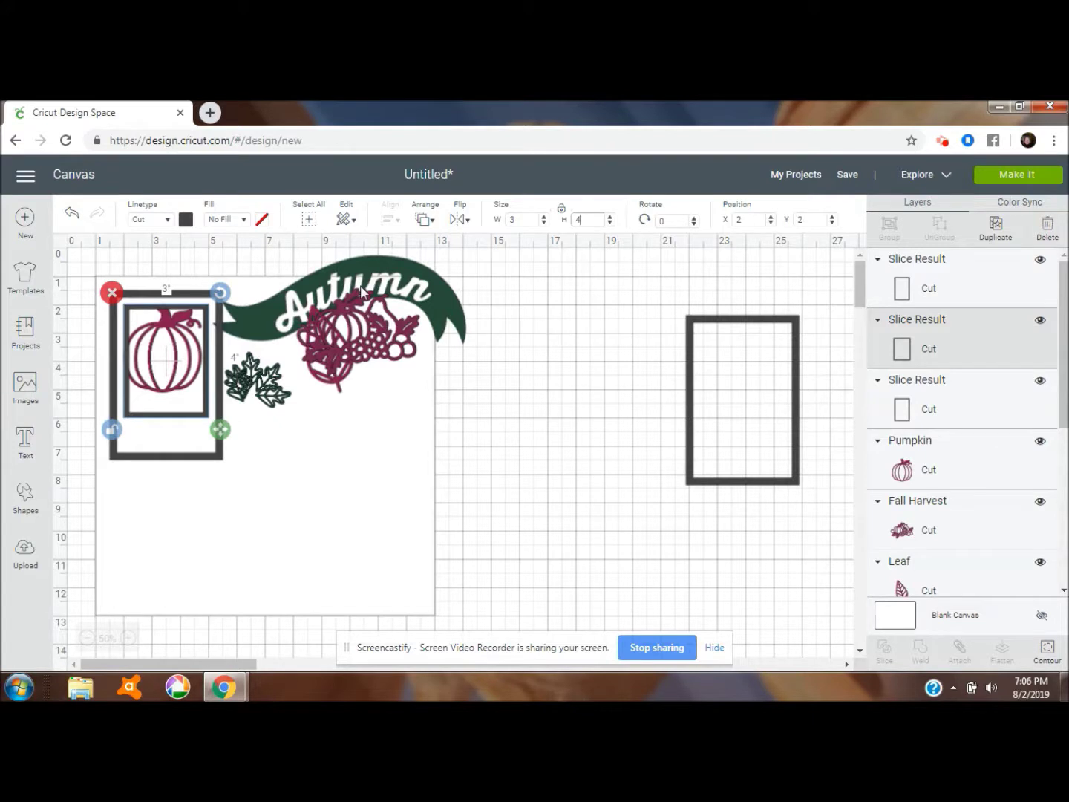
- Move the Autumn banner, the Fall Harvest outline and the leaf off the white background onto the empty canvas beside it
left_click_drag(390, 280, 628, 299)
left_click_drag(371, 343, 614, 370)
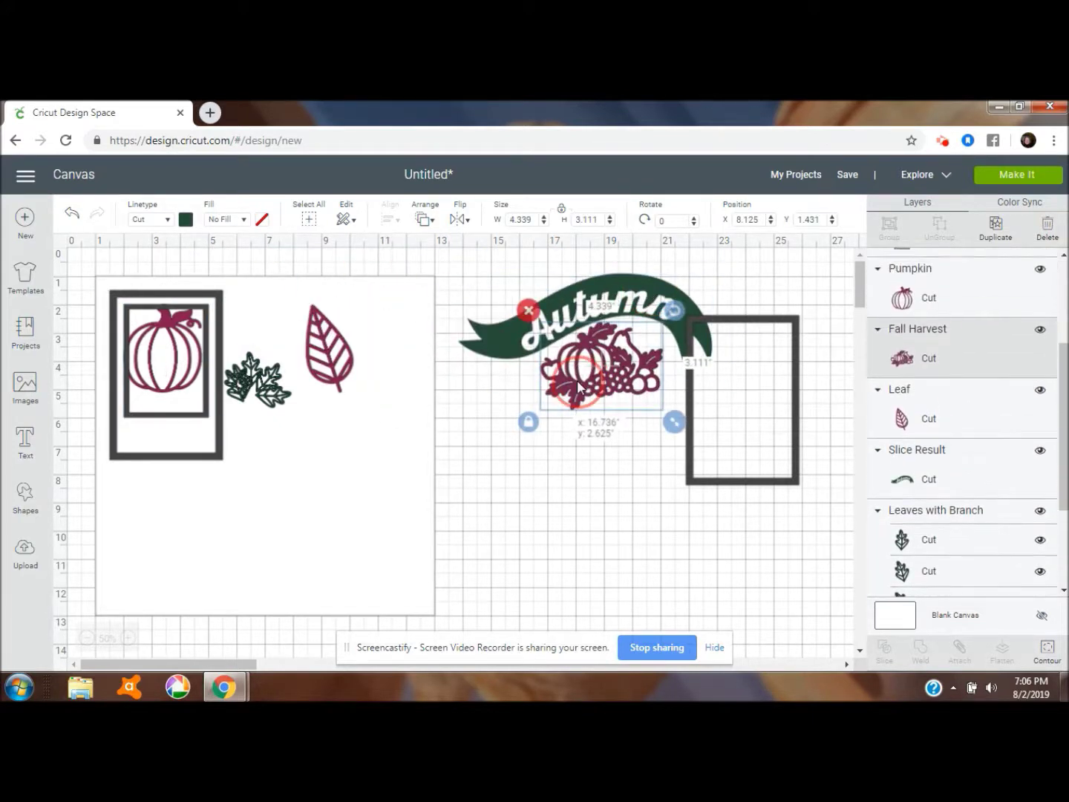
left_click(347, 378)
left_click_drag(346, 381, 584, 487)
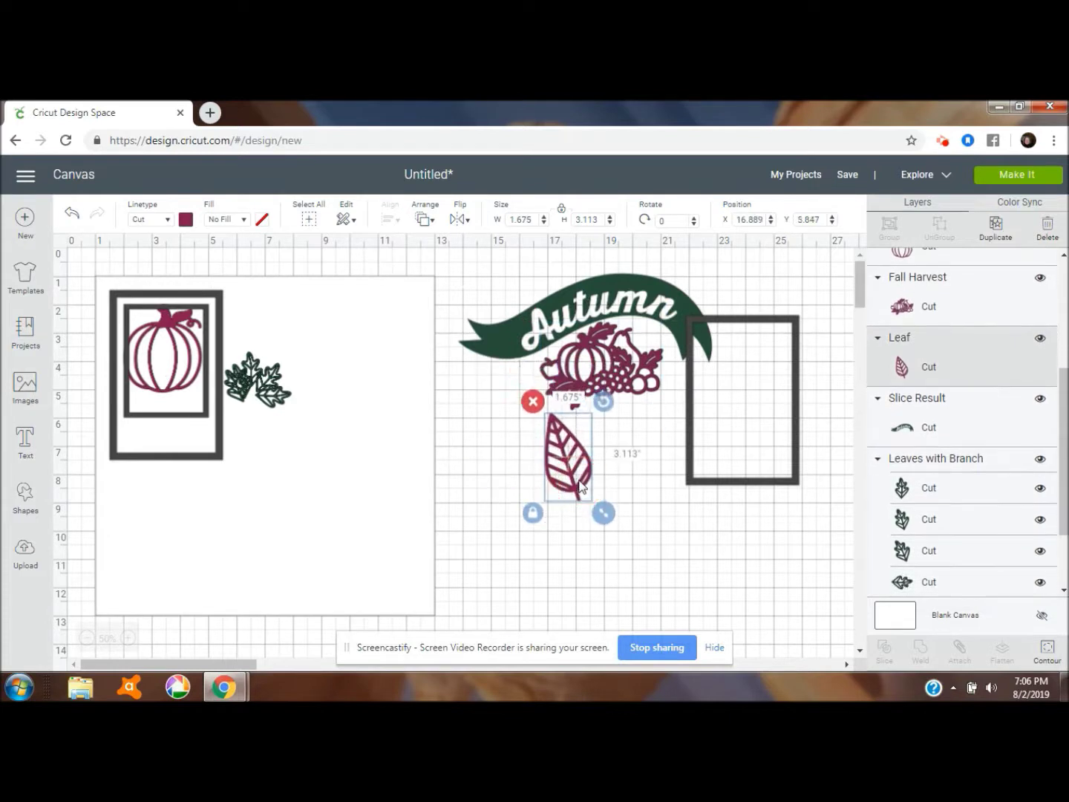
- Duplicate the leaf twice and shrink the copies to about 1.08 by 2 and 0.96 by 1.78 inches, placing them beside the original
left_click(992, 232)
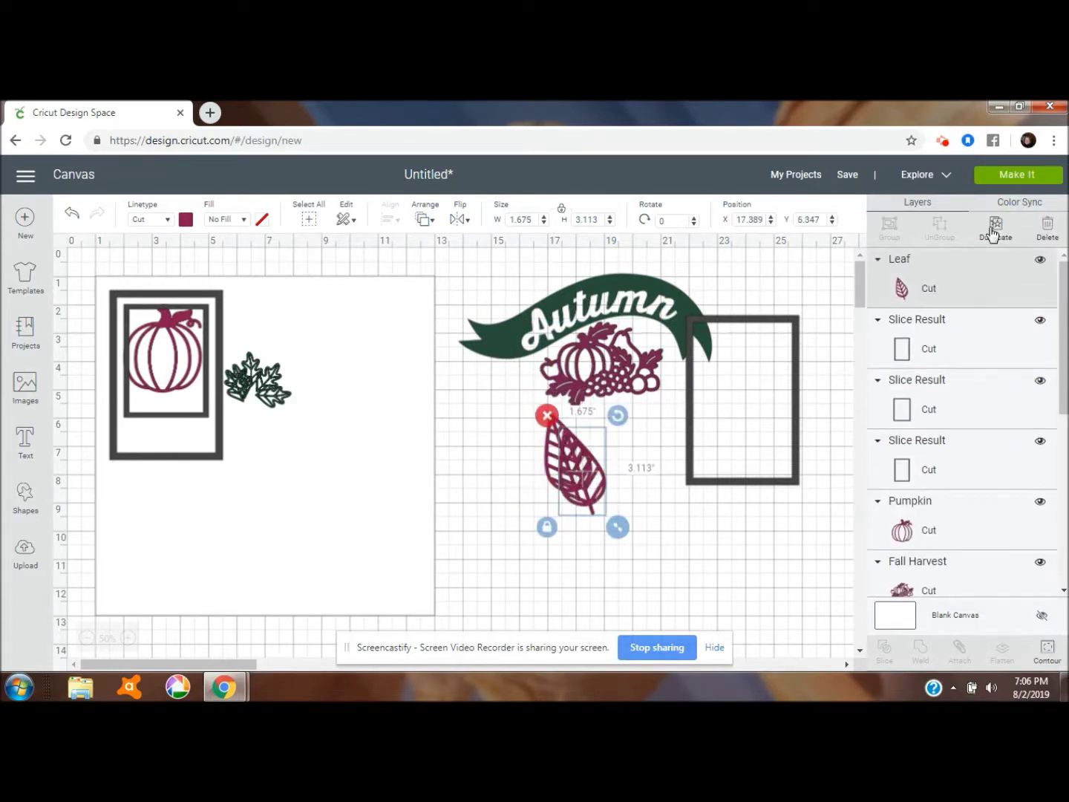
left_click(993, 232)
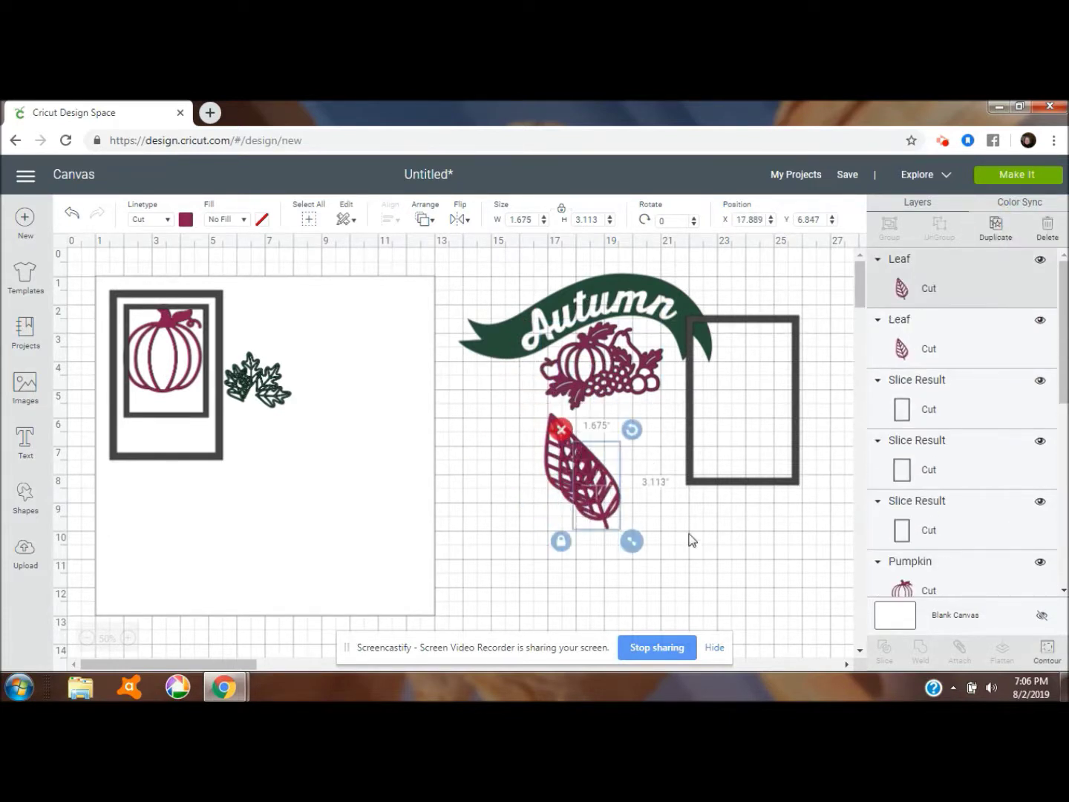
left_click_drag(631, 541, 650, 450)
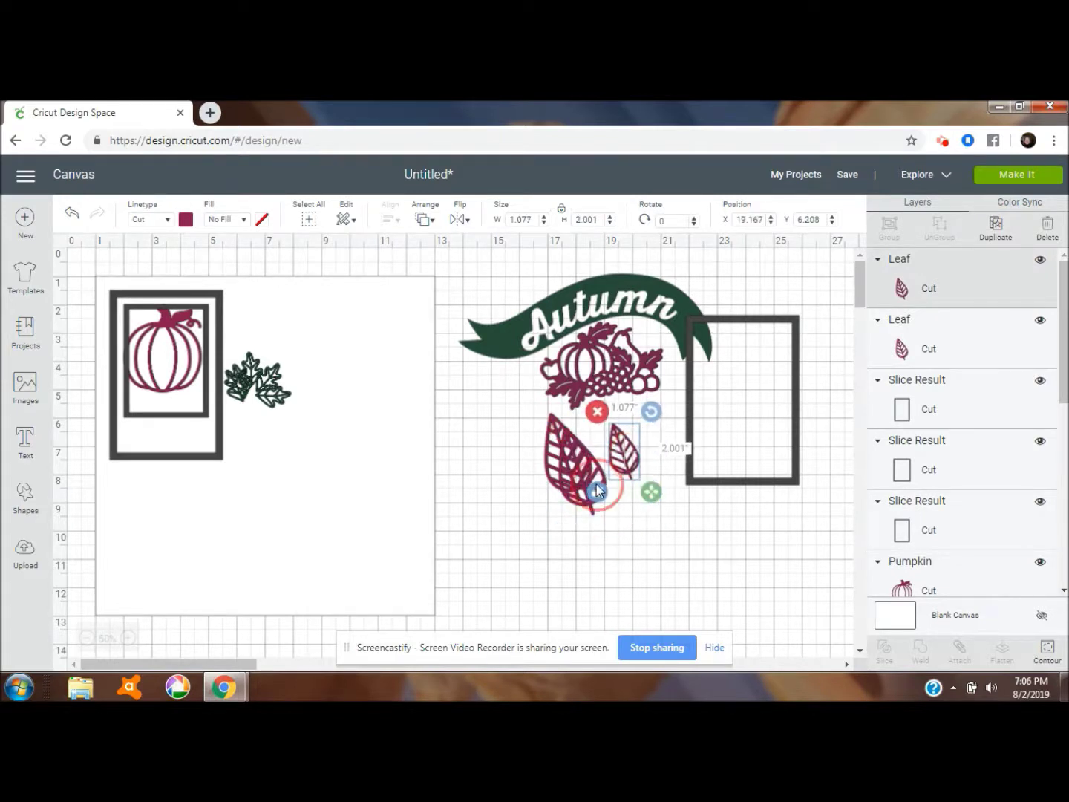
left_click(558, 477)
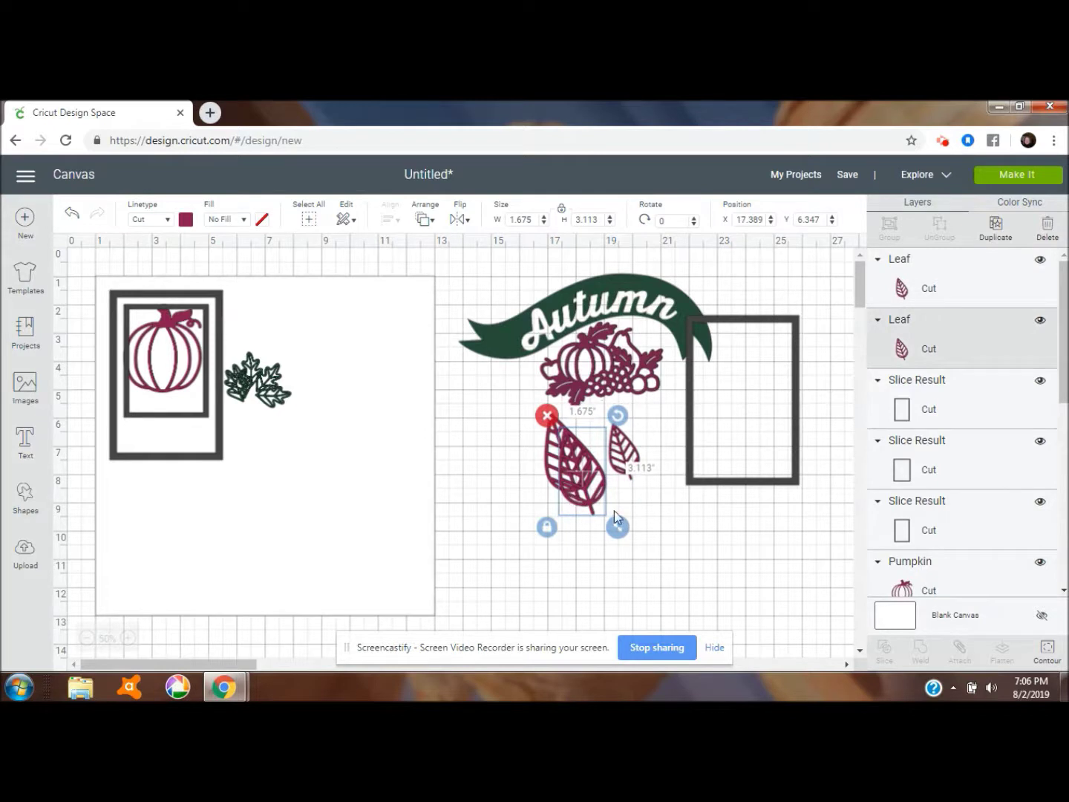
left_click_drag(624, 528, 612, 504)
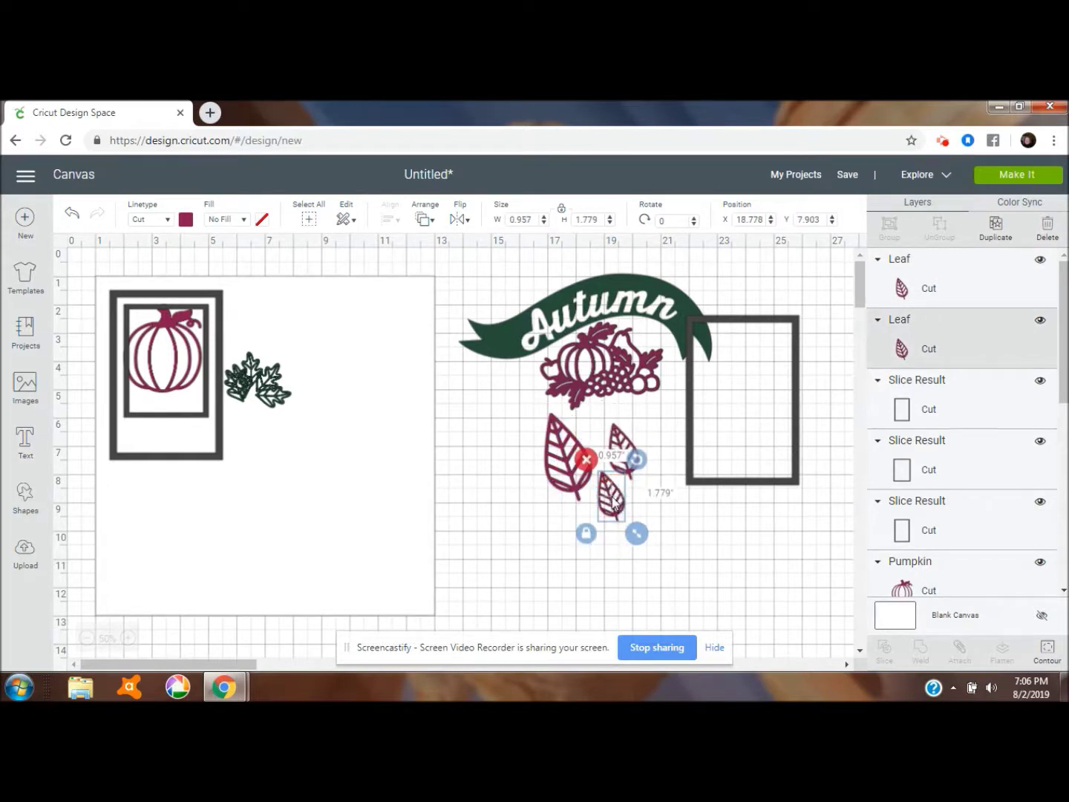
- Move the Leaves with Branch cluster off the background beneath the leaves, ungroup it and pull one leaf away from the rest
left_click_drag(250, 393, 551, 556)
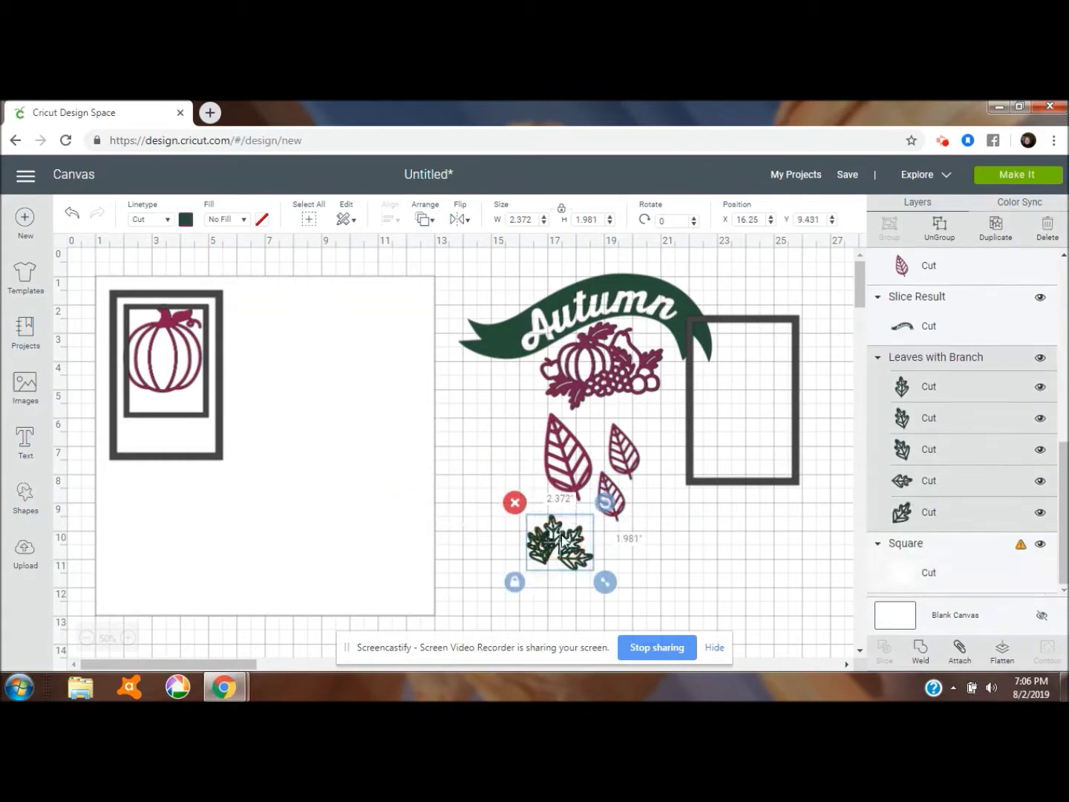
left_click(937, 224)
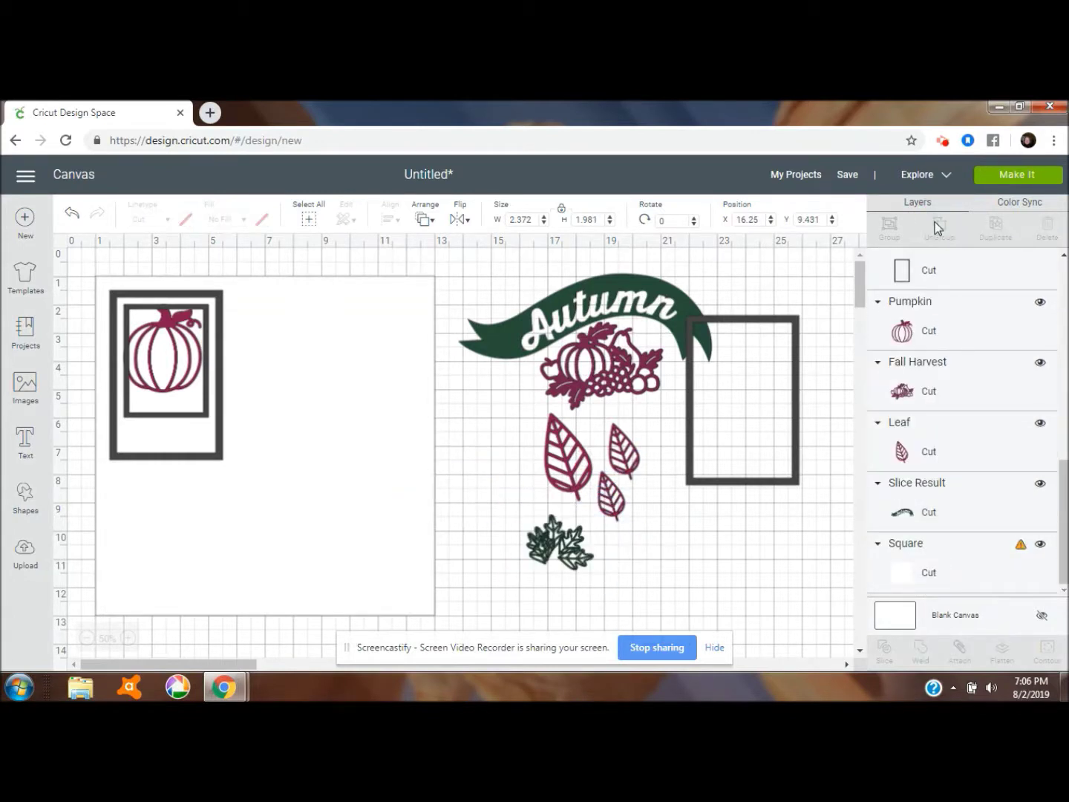
left_click_drag(550, 553, 681, 539)
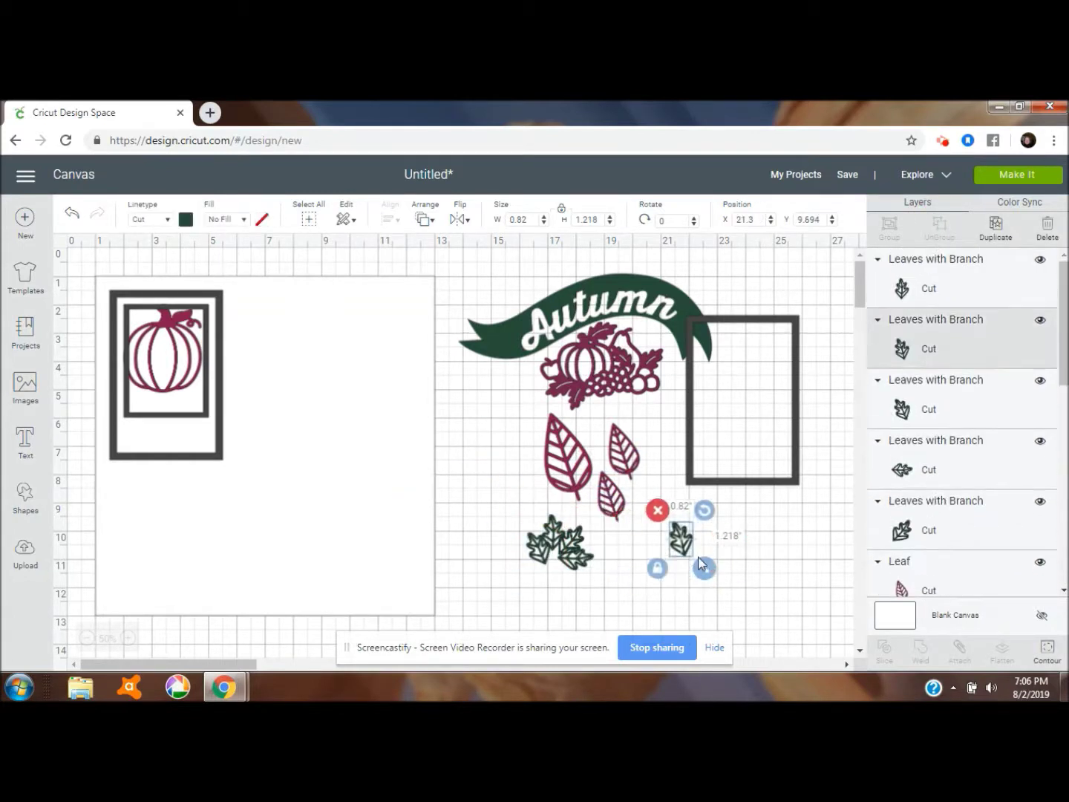
- Place the large frame at about X 7.2, Y 2.3 and the small frame at about X 4.4, Y 6.1, with their edges overlapping
left_click(179, 365)
left_click_drag(179, 364, 270, 490)
left_click_drag(221, 396, 388, 418)
left_click_drag(252, 431, 276, 403)
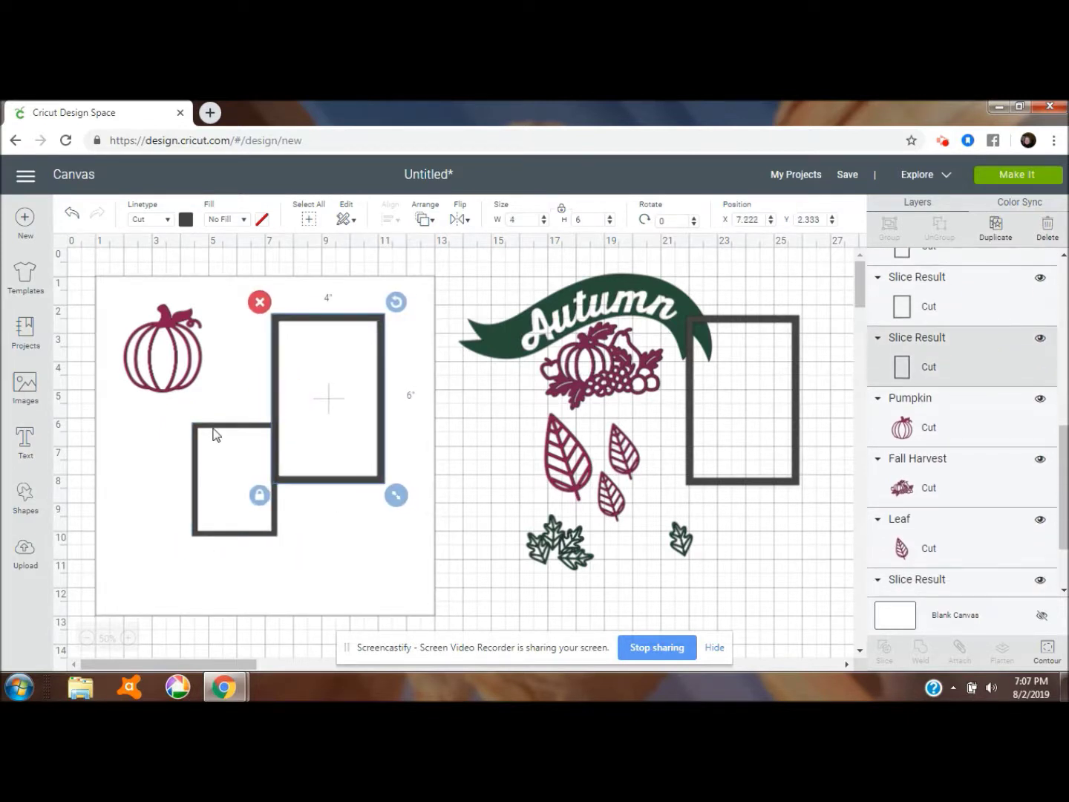
left_click(214, 434)
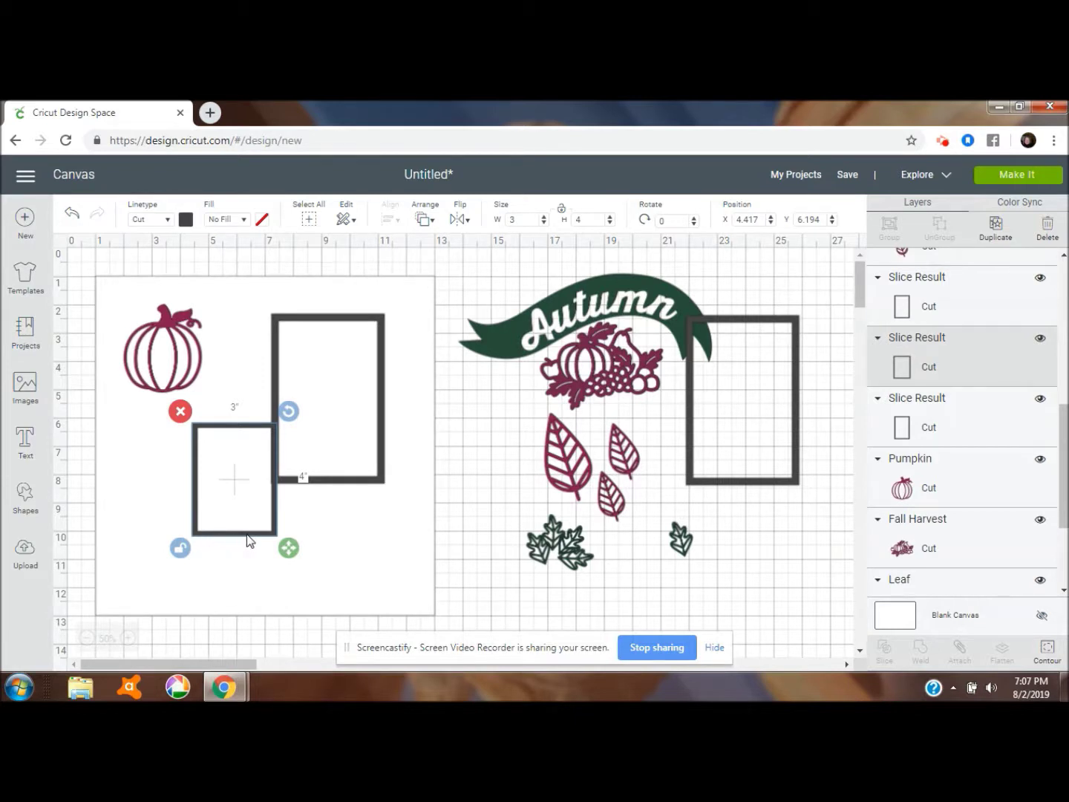
left_click_drag(276, 525, 277, 524)
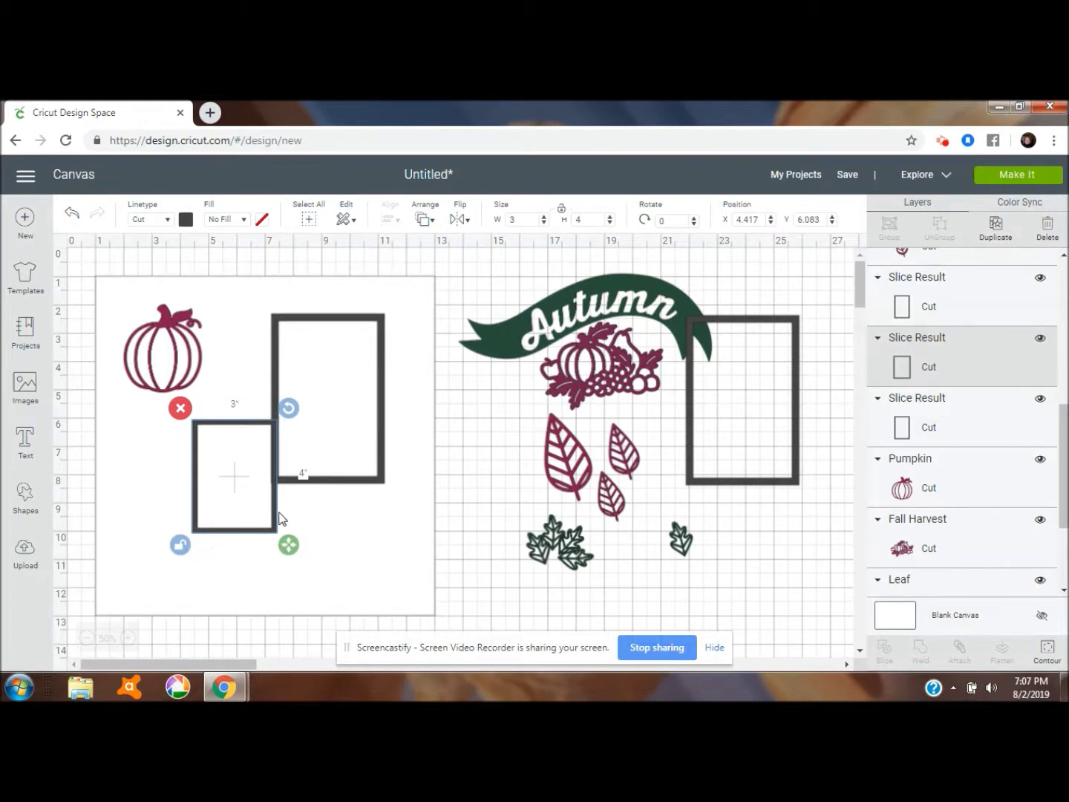
- Weld the large and small frames on the white background into one shape and shift it to about X 4.3, Y 2.1
left_click(277, 515)
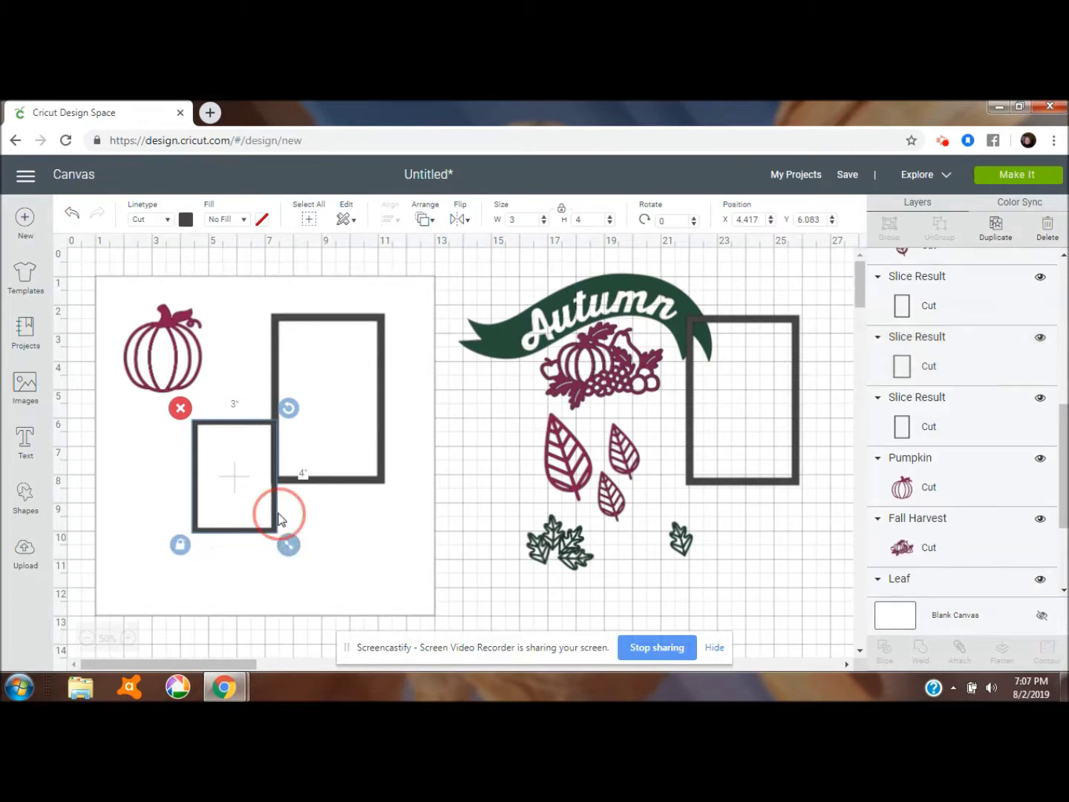
left_click(353, 481)
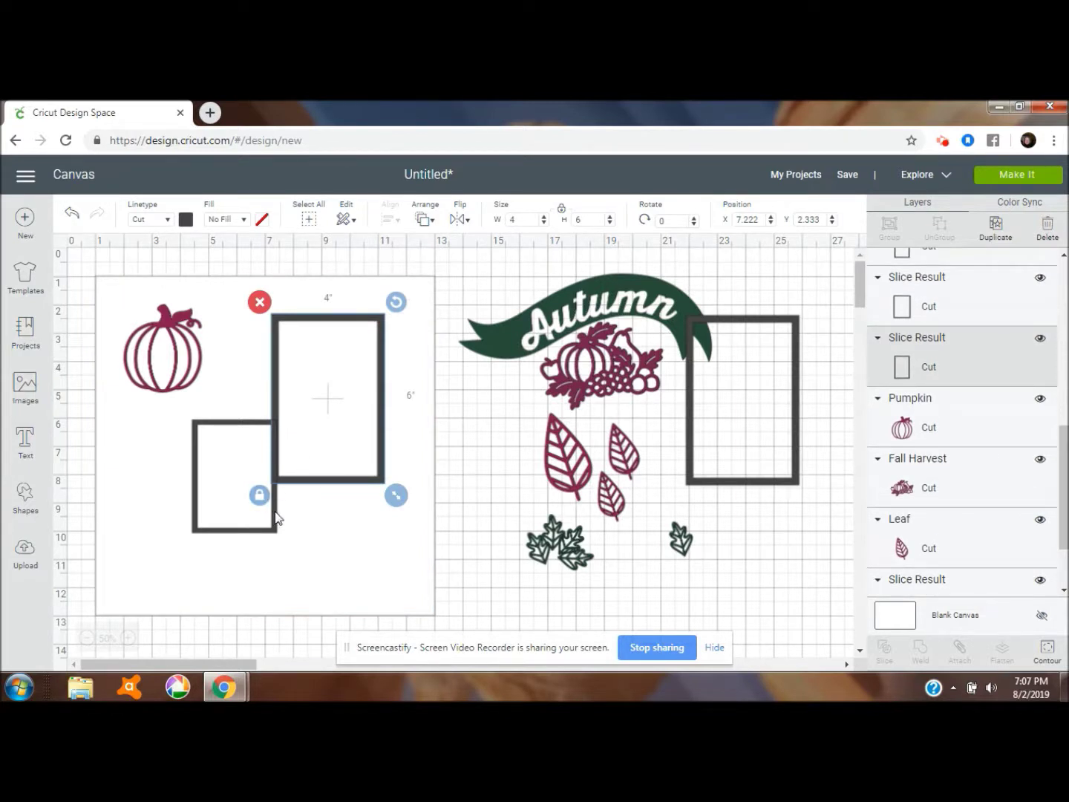
left_click(278, 517)
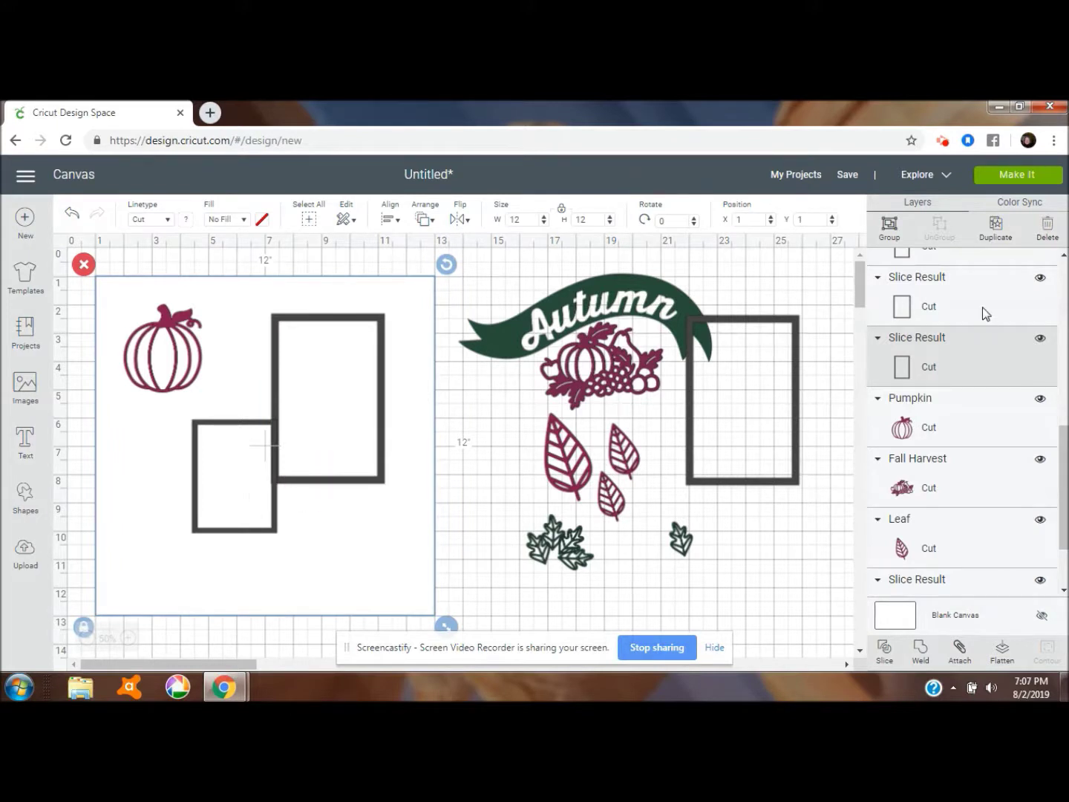
scroll(1050, 445, "up", 2)
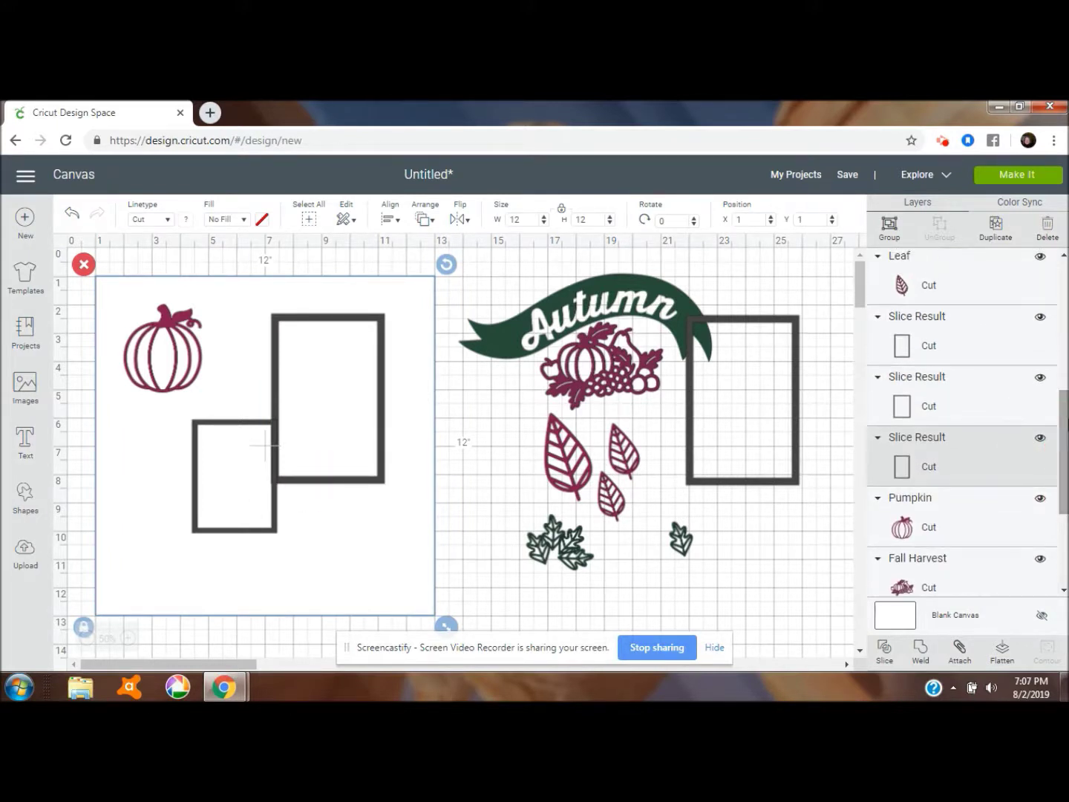
left_click(987, 401)
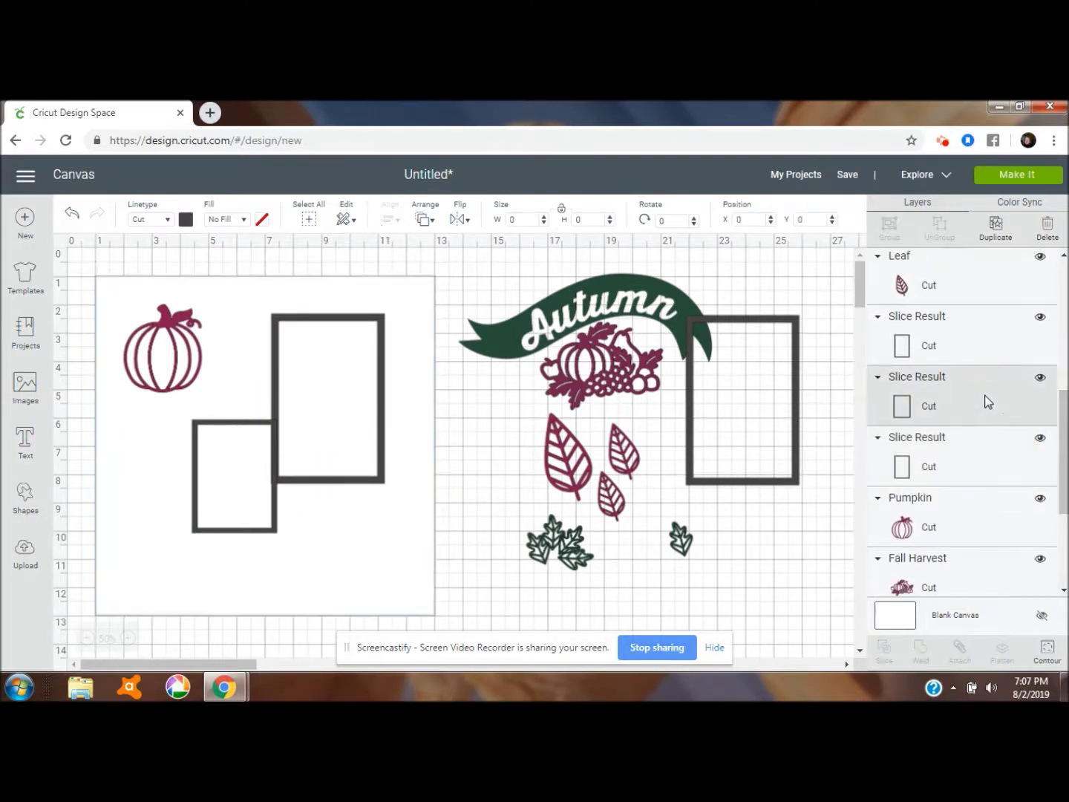
left_click(965, 477, "shift")
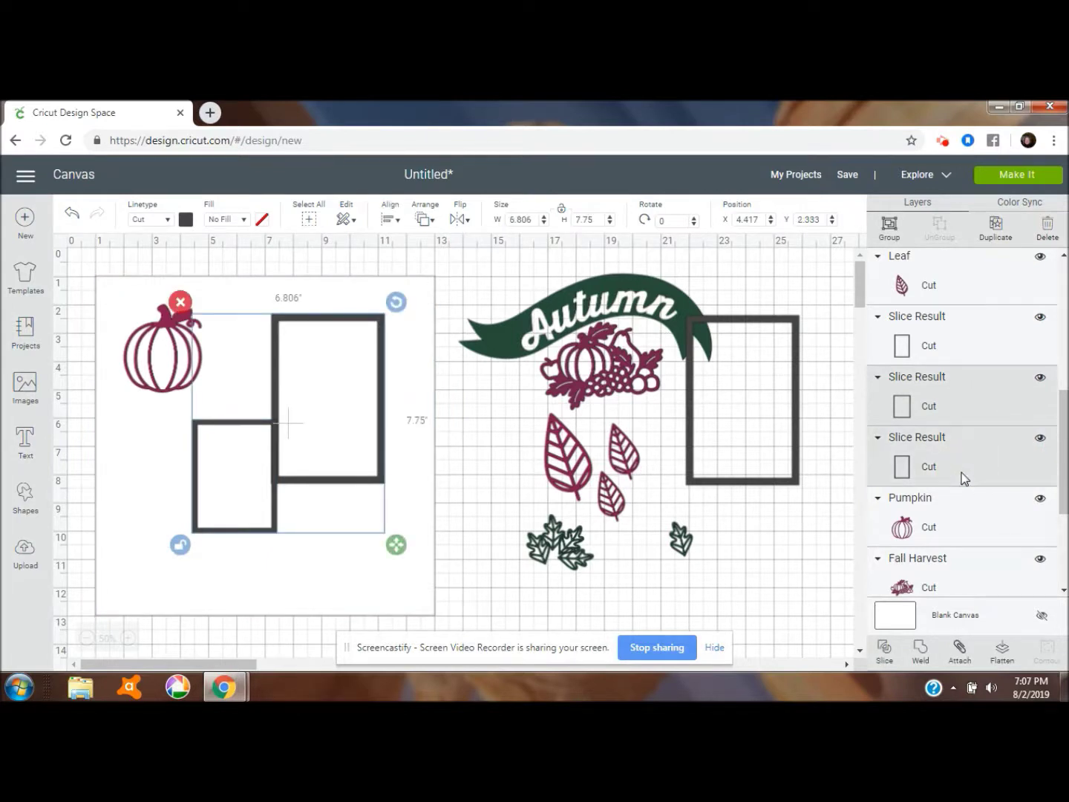
left_click(920, 648)
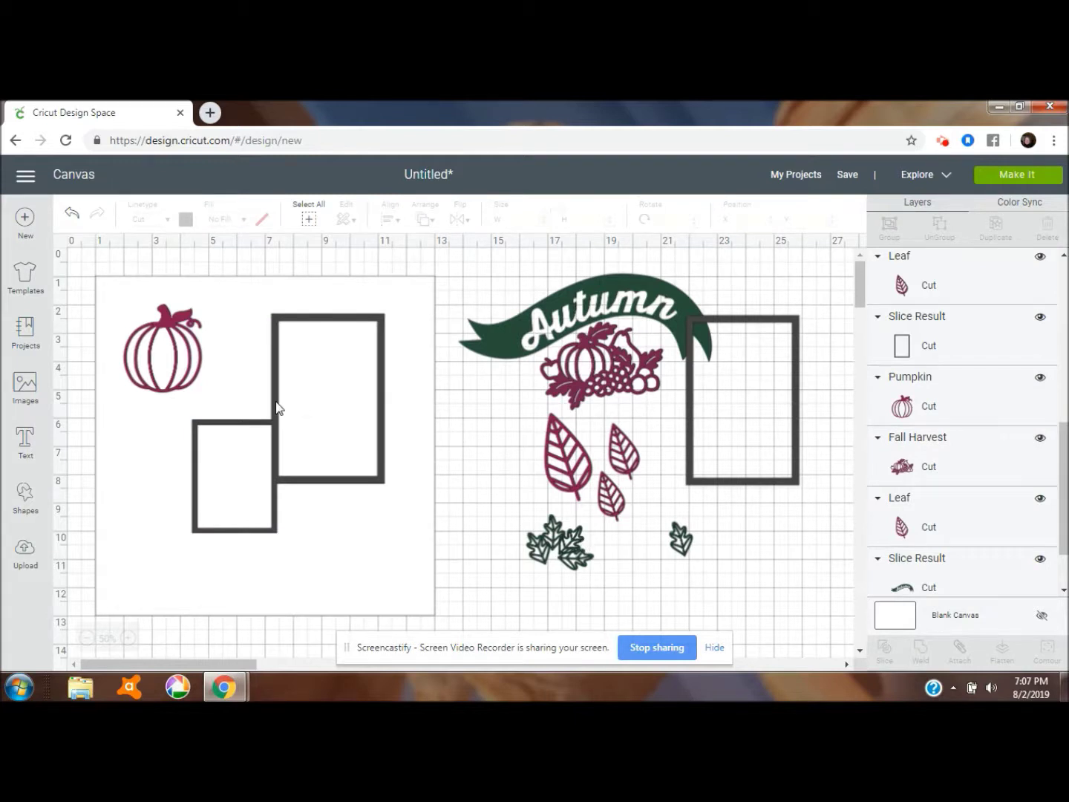
left_click(274, 401)
- Shrink the pumpkin to about 1.94 by 2.2 inches and place a duplicate off the background at about X 24, Y 9.4
left_click(178, 378)
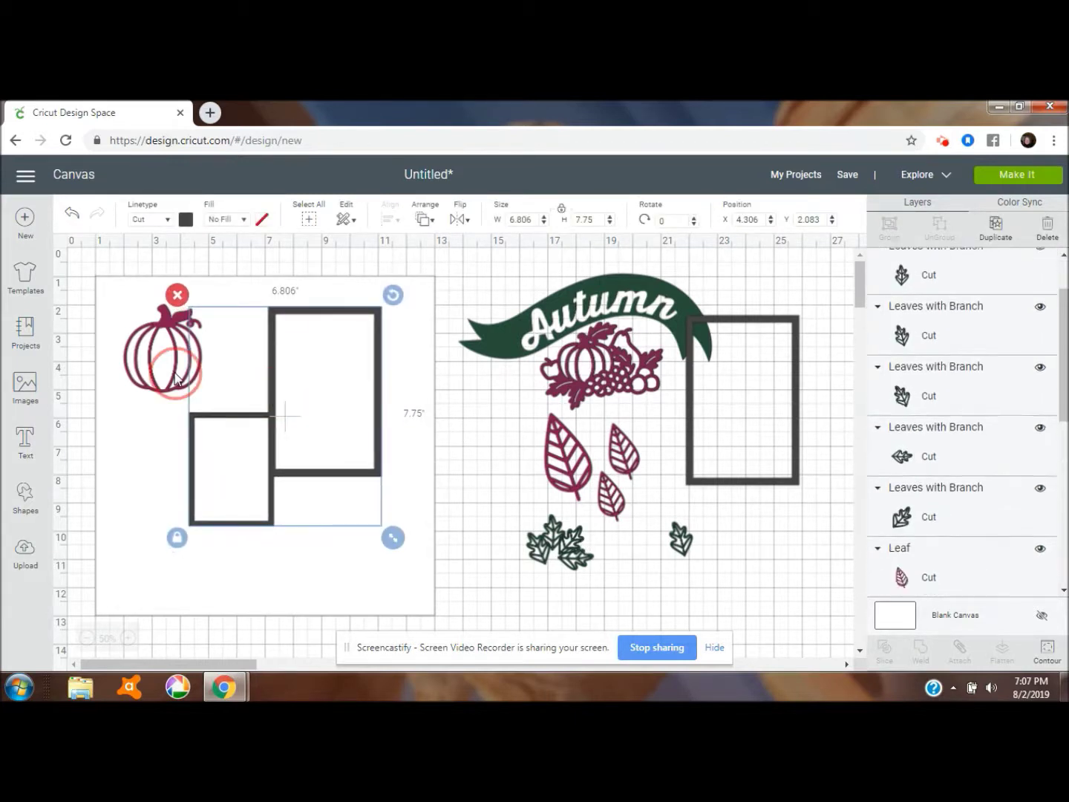
left_click_drag(212, 404, 190, 378)
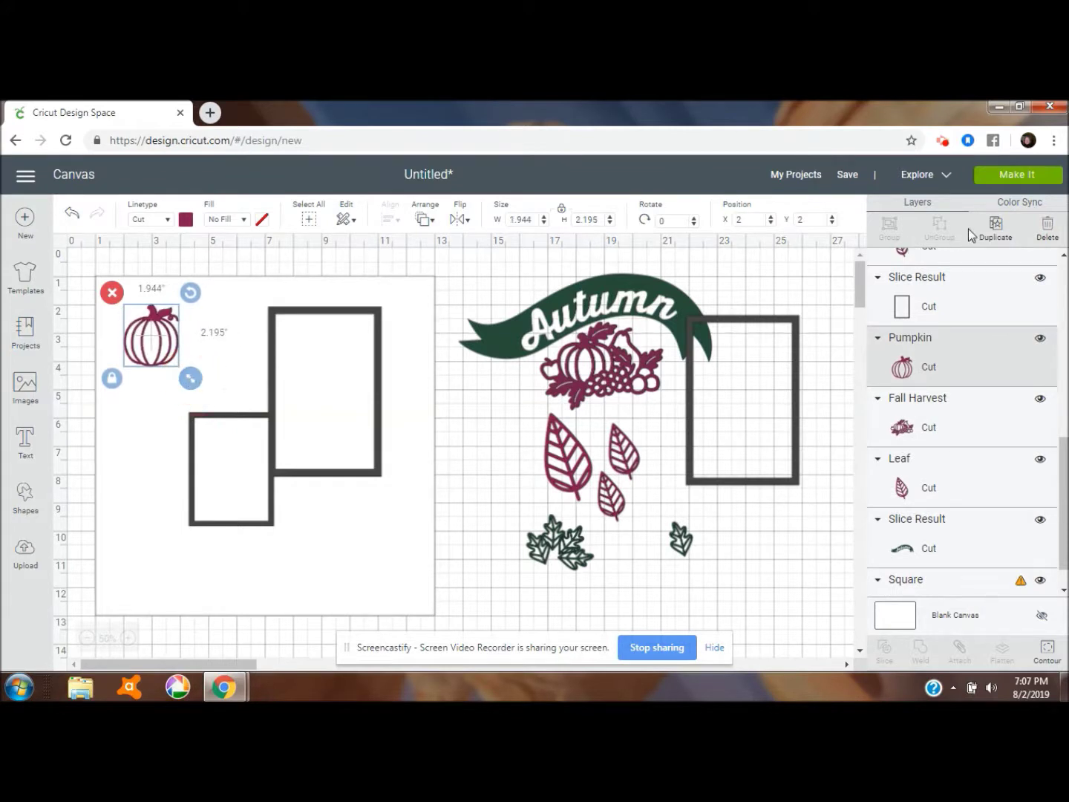
left_click(997, 232)
left_click_drag(194, 363, 822, 578)
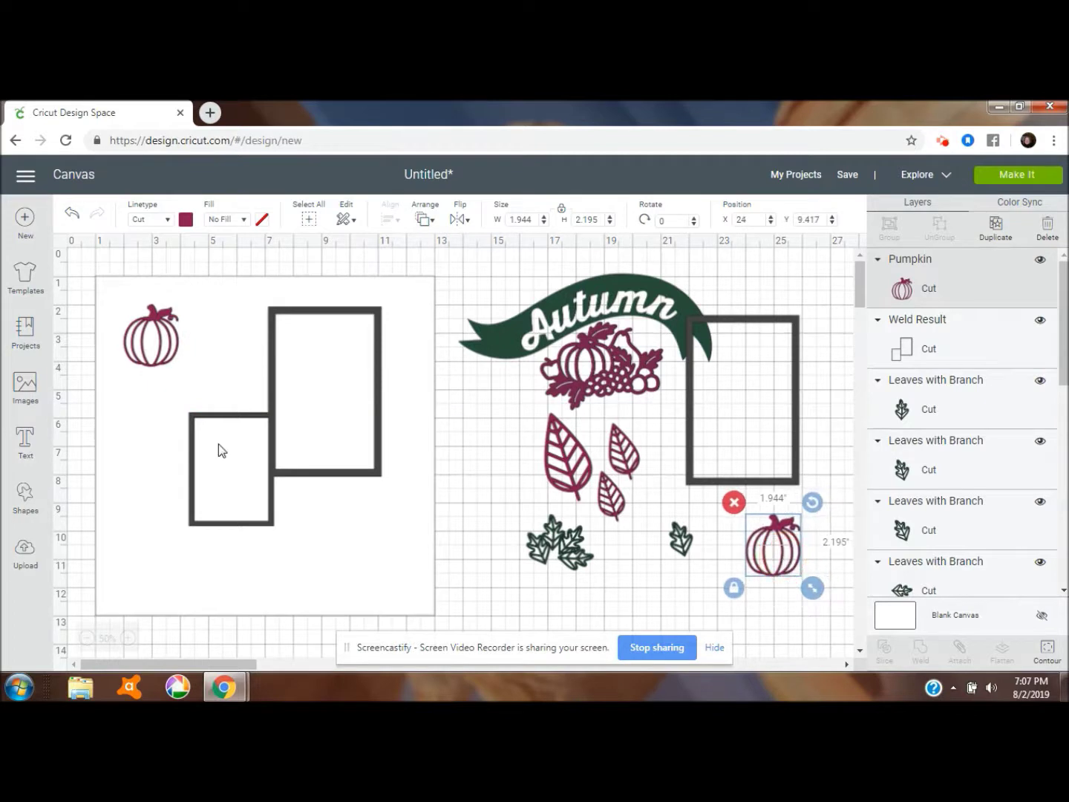
- Place the pumpkin against the small frame's lower outer edge at about X 2.4, Y 8.1 and weld it to the frames
left_click_drag(167, 368, 167, 546)
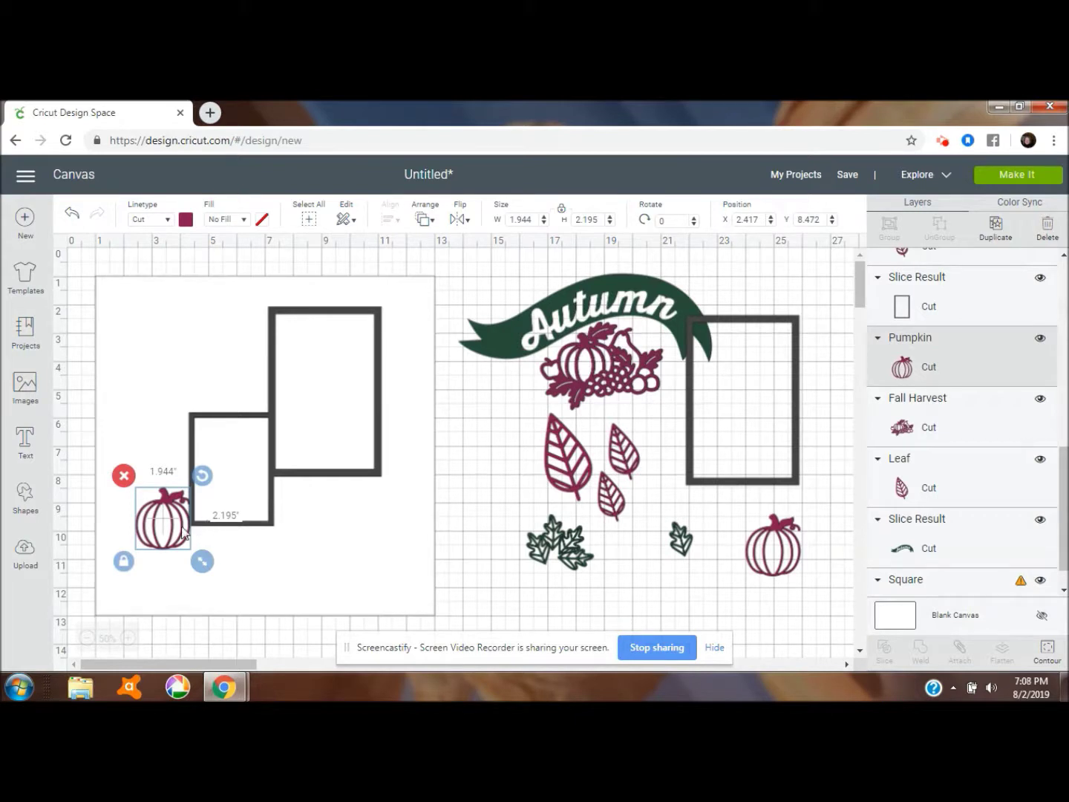
left_click_drag(173, 533, 173, 522)
left_click(130, 637)
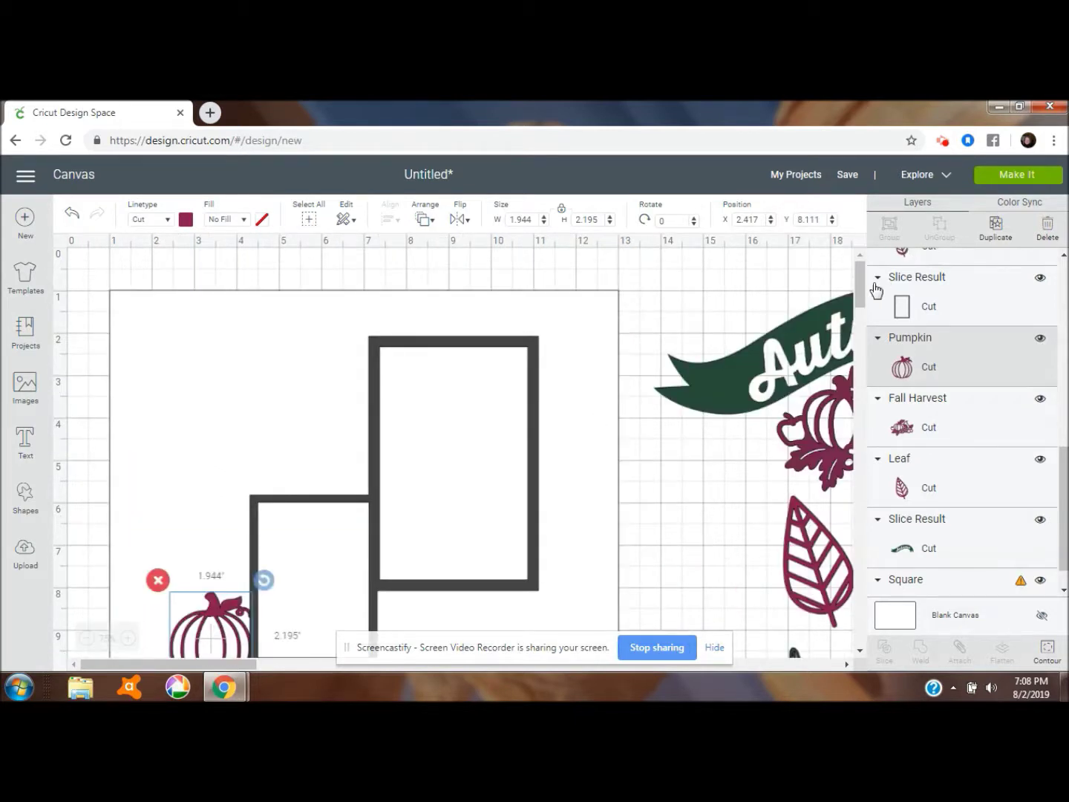
left_click_drag(863, 287, 864, 318)
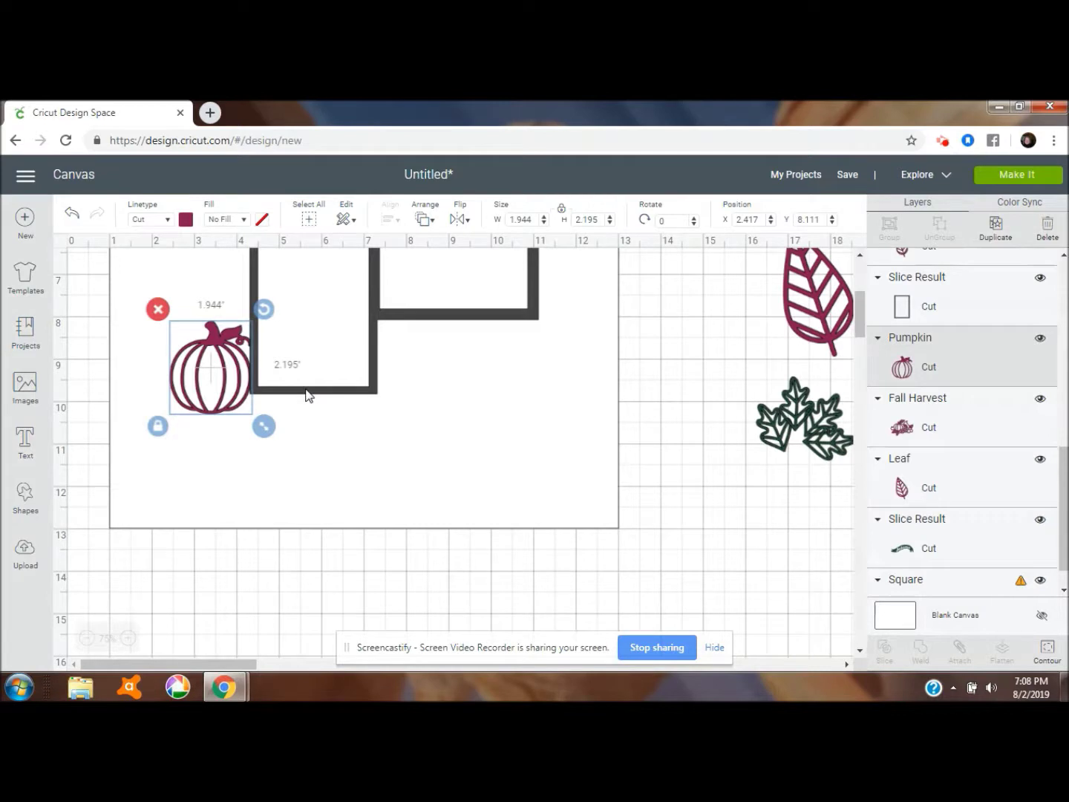
left_click(308, 395, "shift")
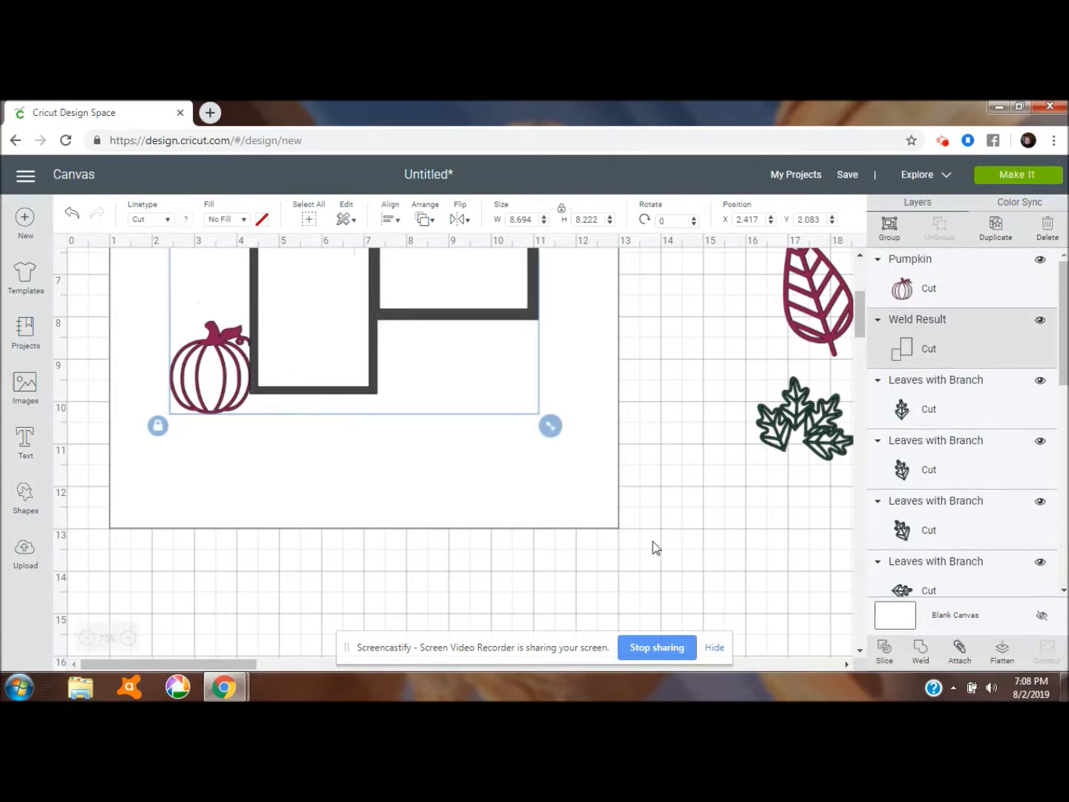
left_click(921, 650)
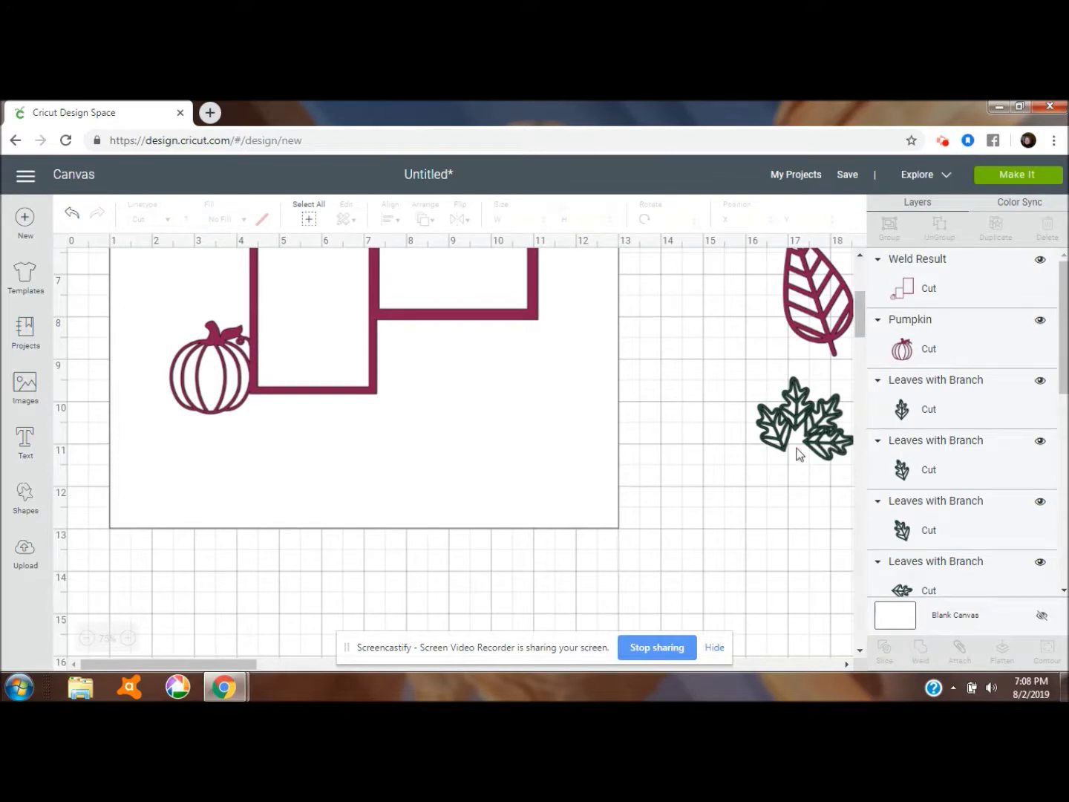
- Place the Fall Harvest outline beneath the large frame, enlarged to about 5.9 by 4.2 inches, and weld it to the frames
left_click(88, 640)
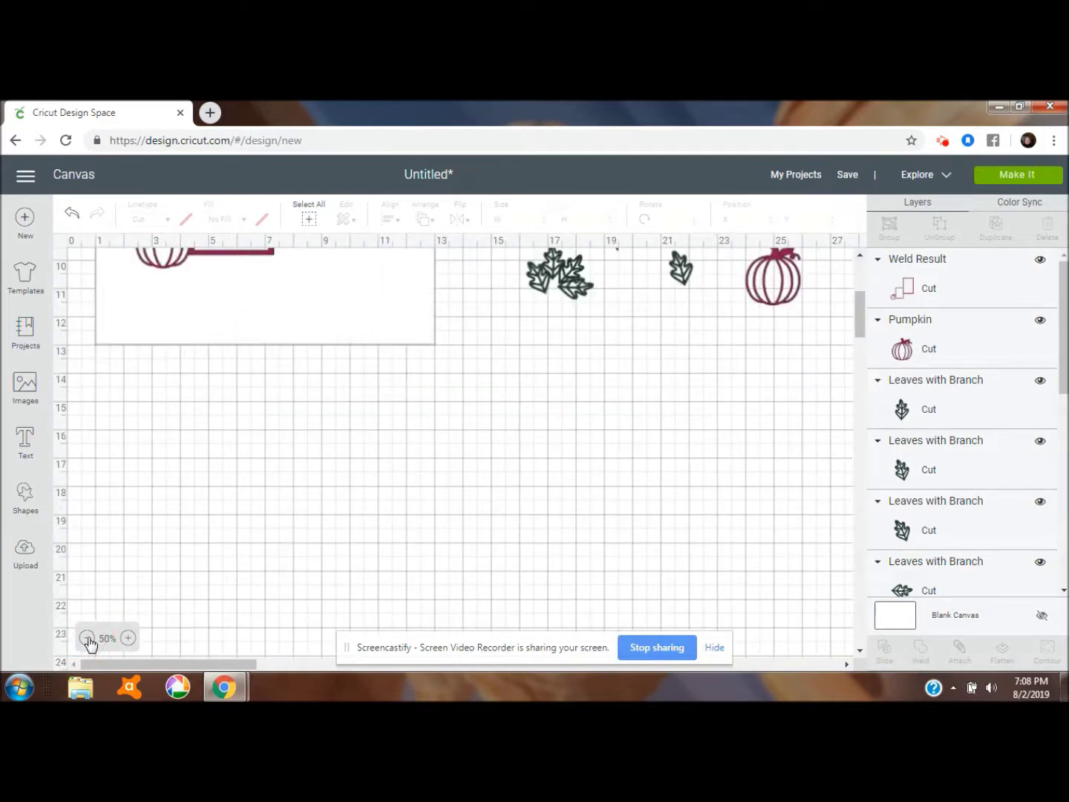
left_click_drag(857, 297, 859, 269)
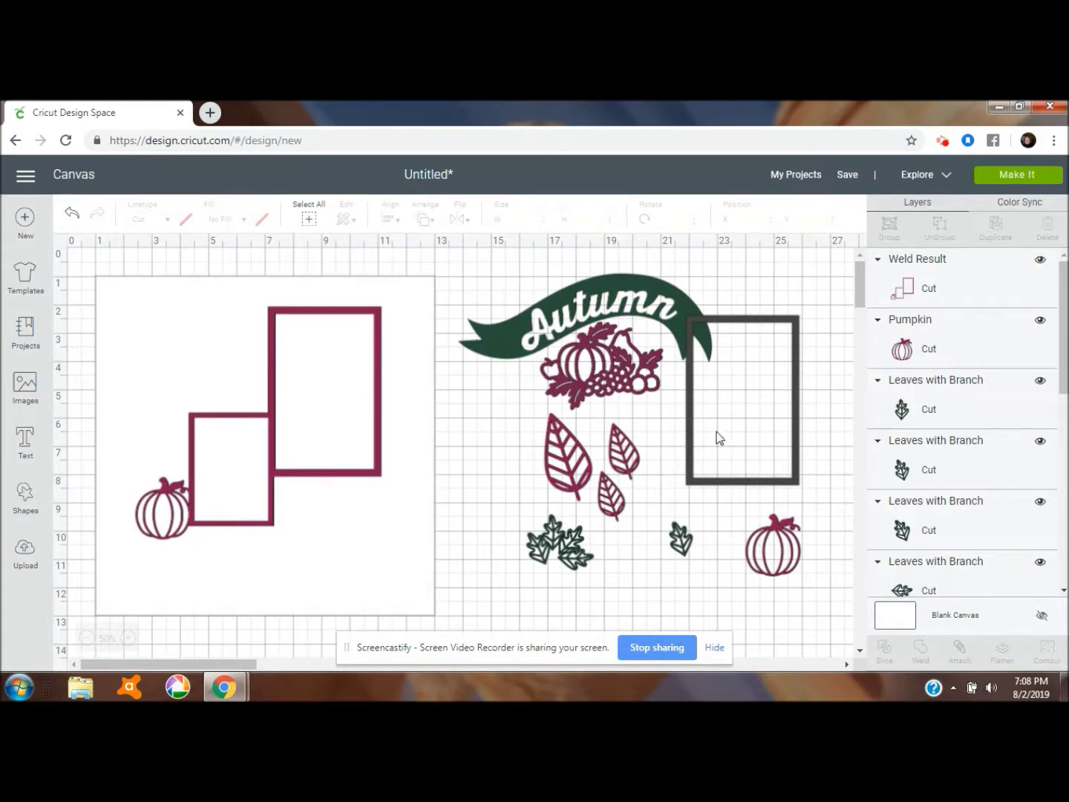
left_click_drag(586, 334, 306, 526)
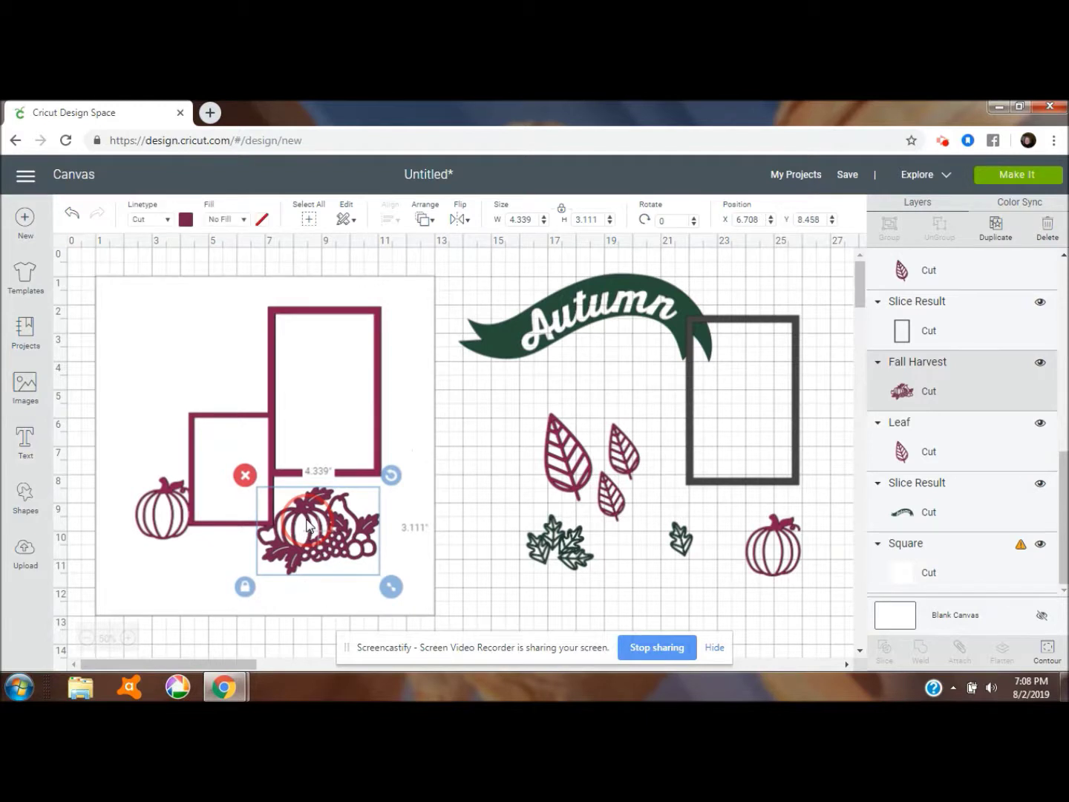
mouse_move(391, 587)
left_mouse_down()
mouse_move(435, 619)
mouse_move(399, 582)
mouse_move(398, 567)
left_mouse_up()
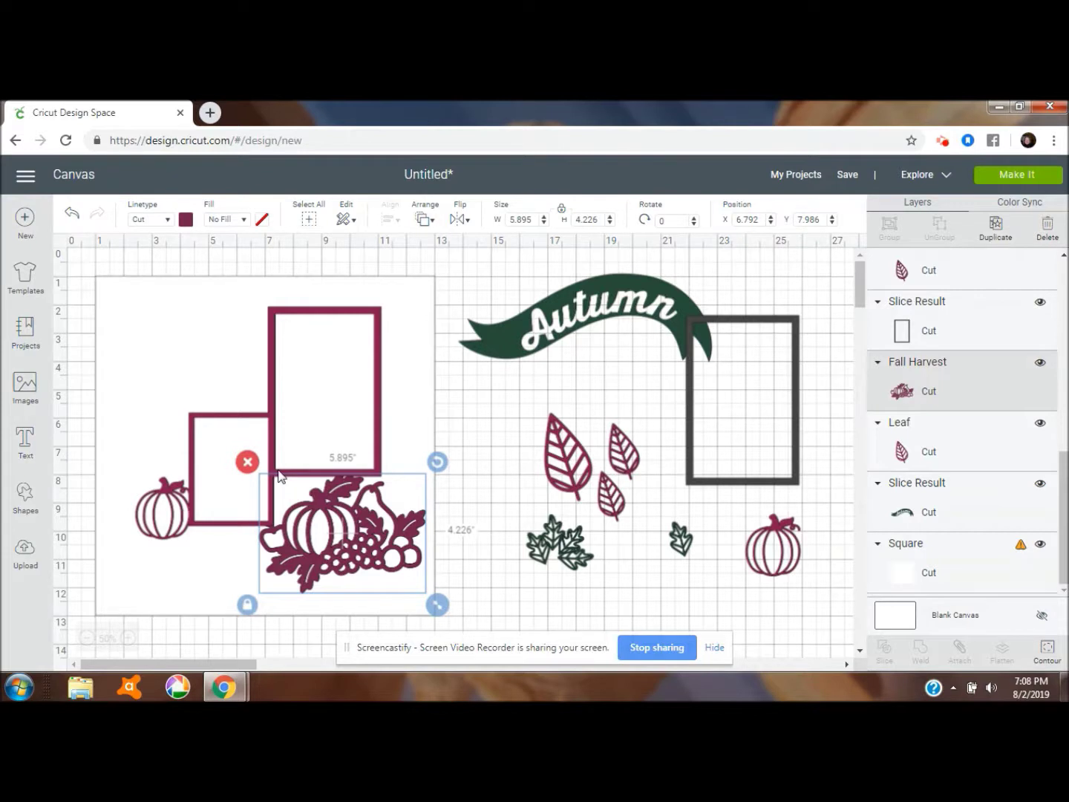
left_click(279, 479, "shift")
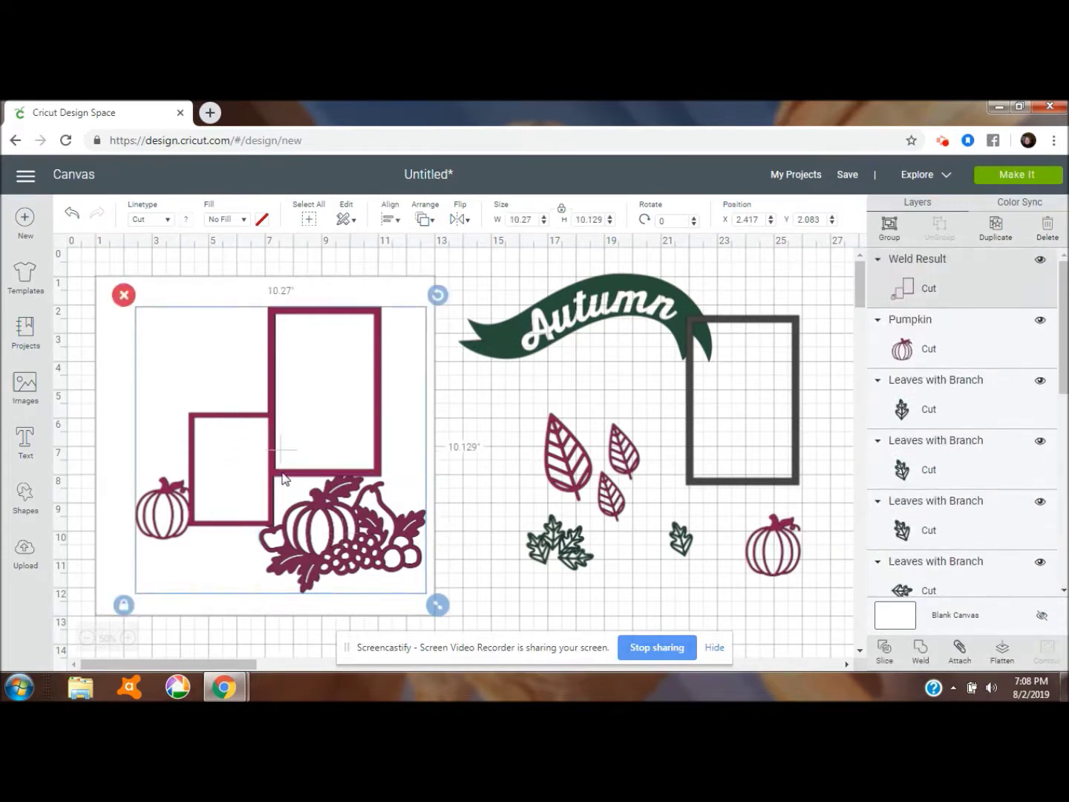
left_click(925, 651)
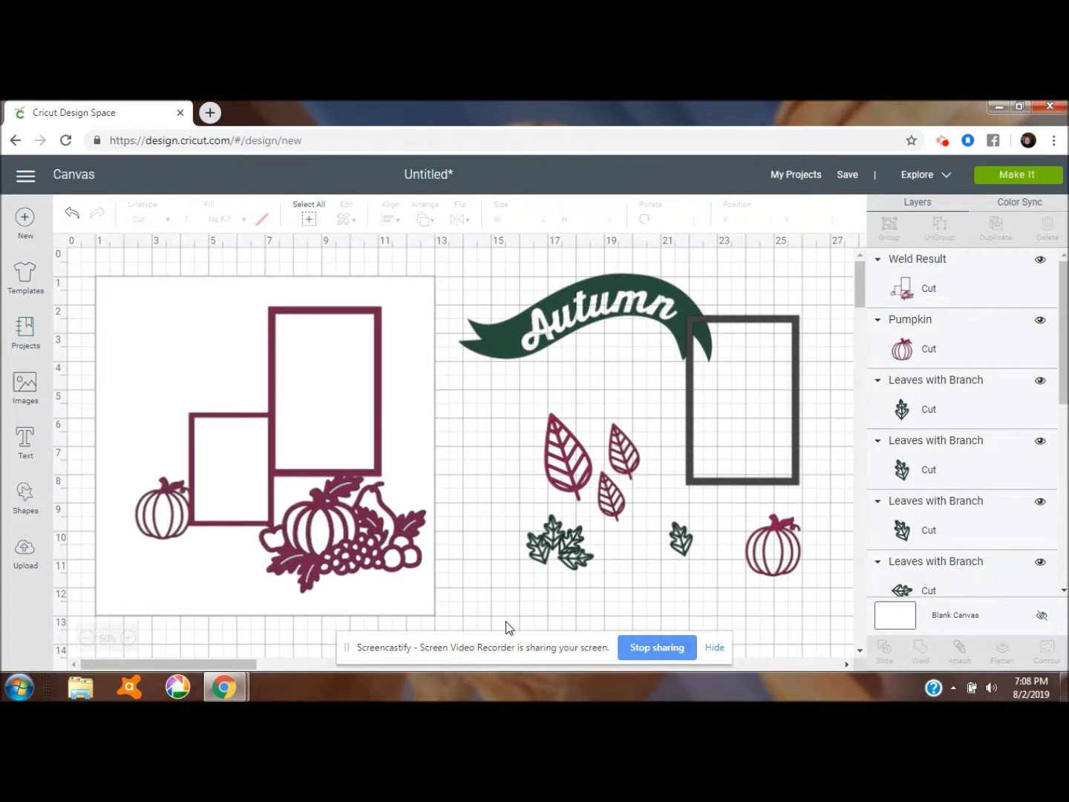
- Shift the welded design to about X 2.3, Y 2.5 and lay the Autumn banner, shrunk to about 6.95 by 2.42 inches, over the large frame's corner
left_click(348, 528)
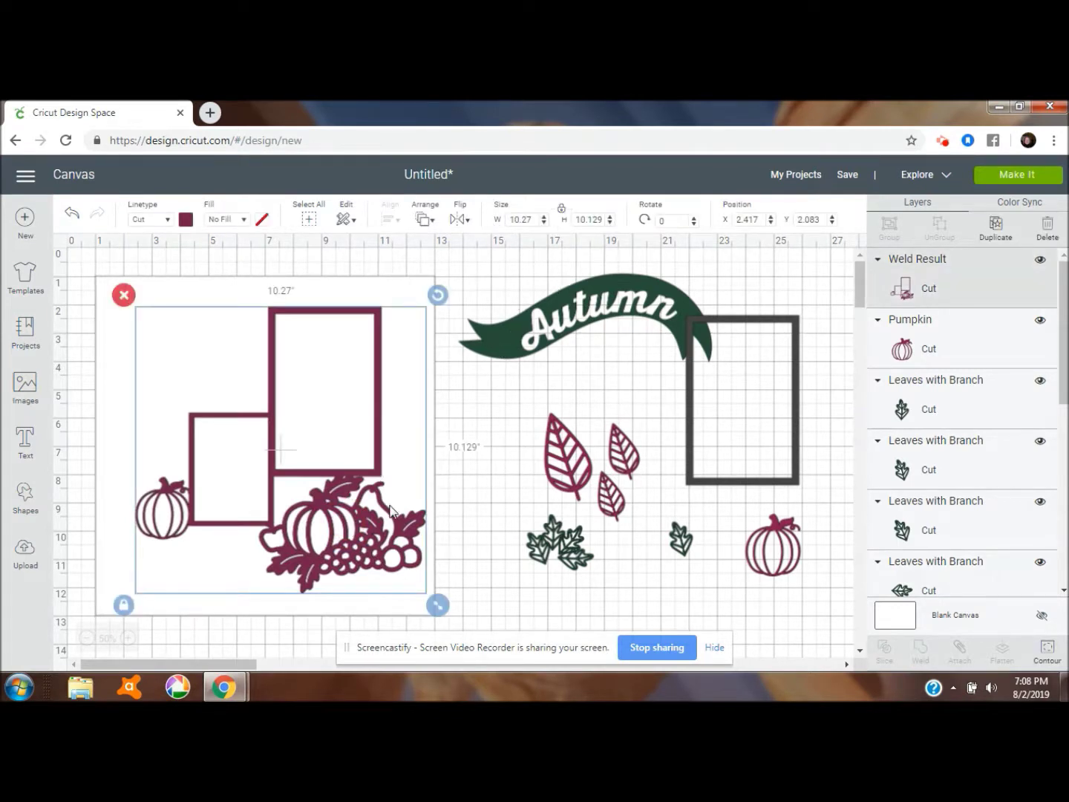
left_click_drag(369, 548, 367, 562)
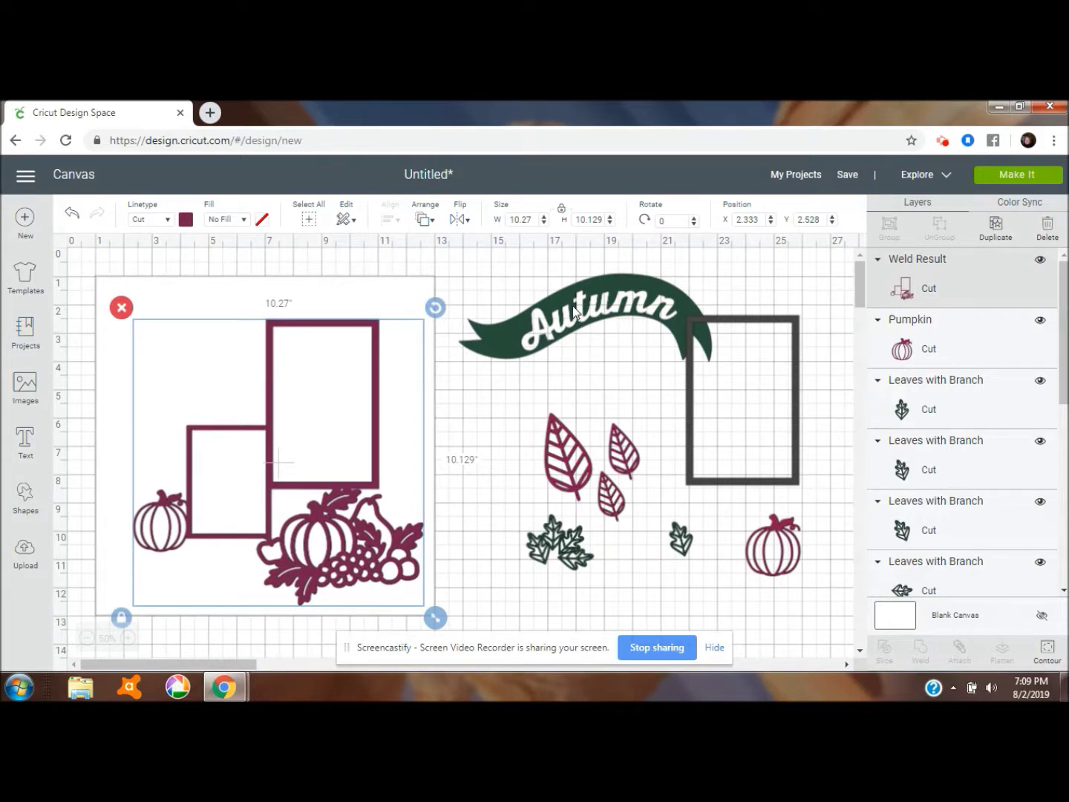
left_click_drag(574, 310, 209, 355)
left_click_drag(364, 418, 313, 395)
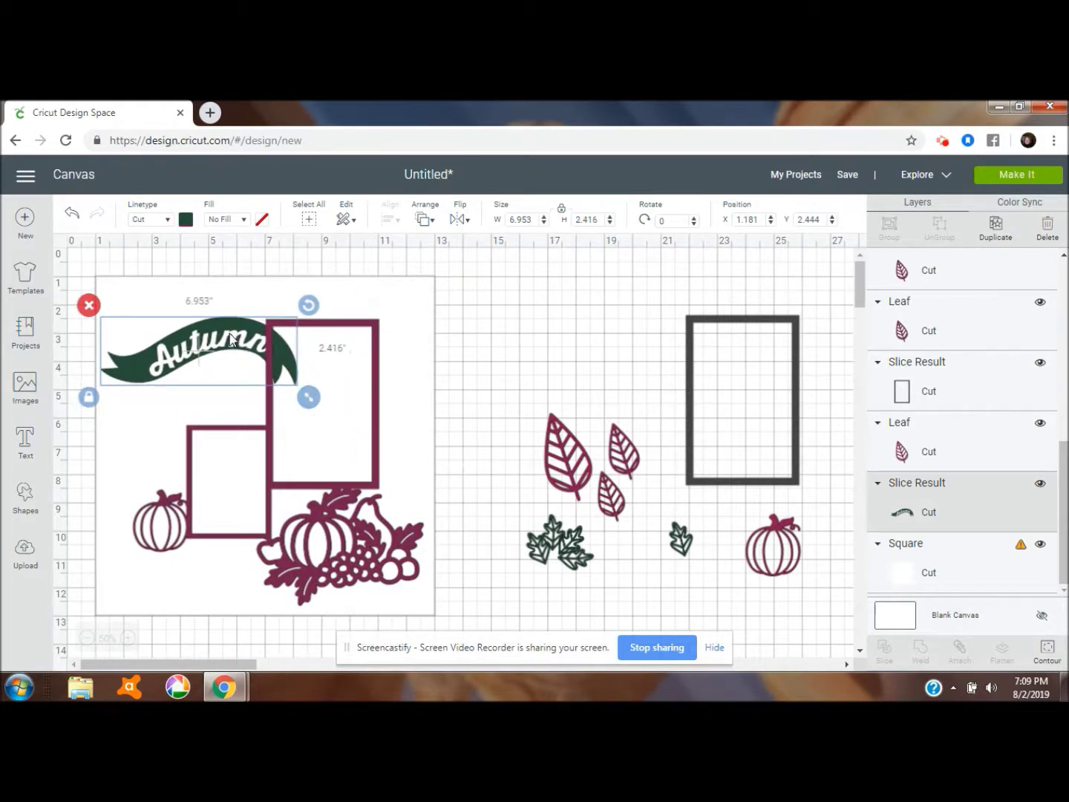
- Move the welded design backward one layer and bring the Autumn banner to the front
left_click(224, 345)
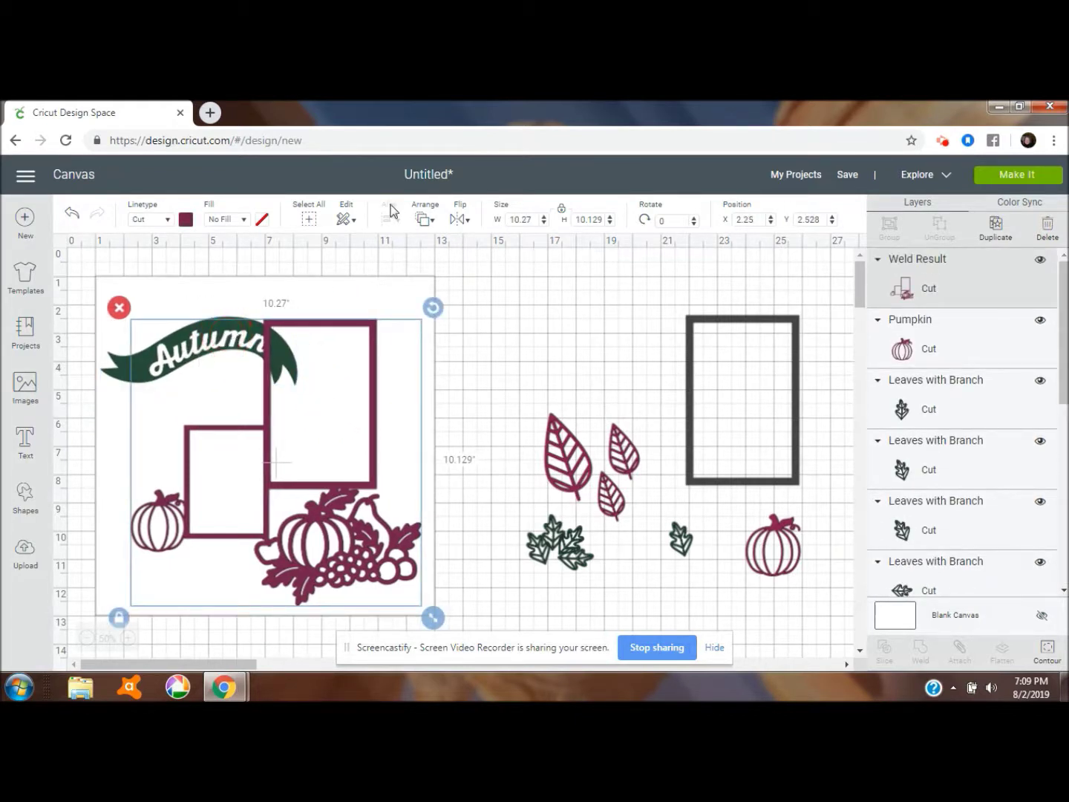
left_click(431, 220)
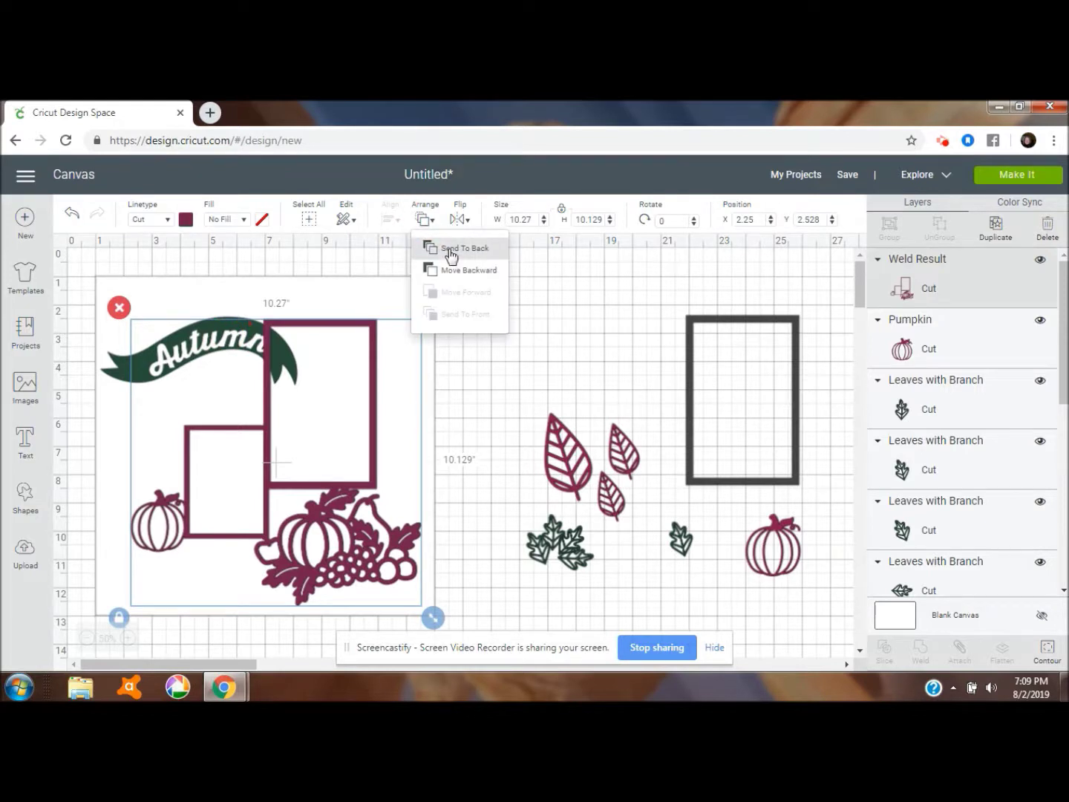
left_click(463, 271)
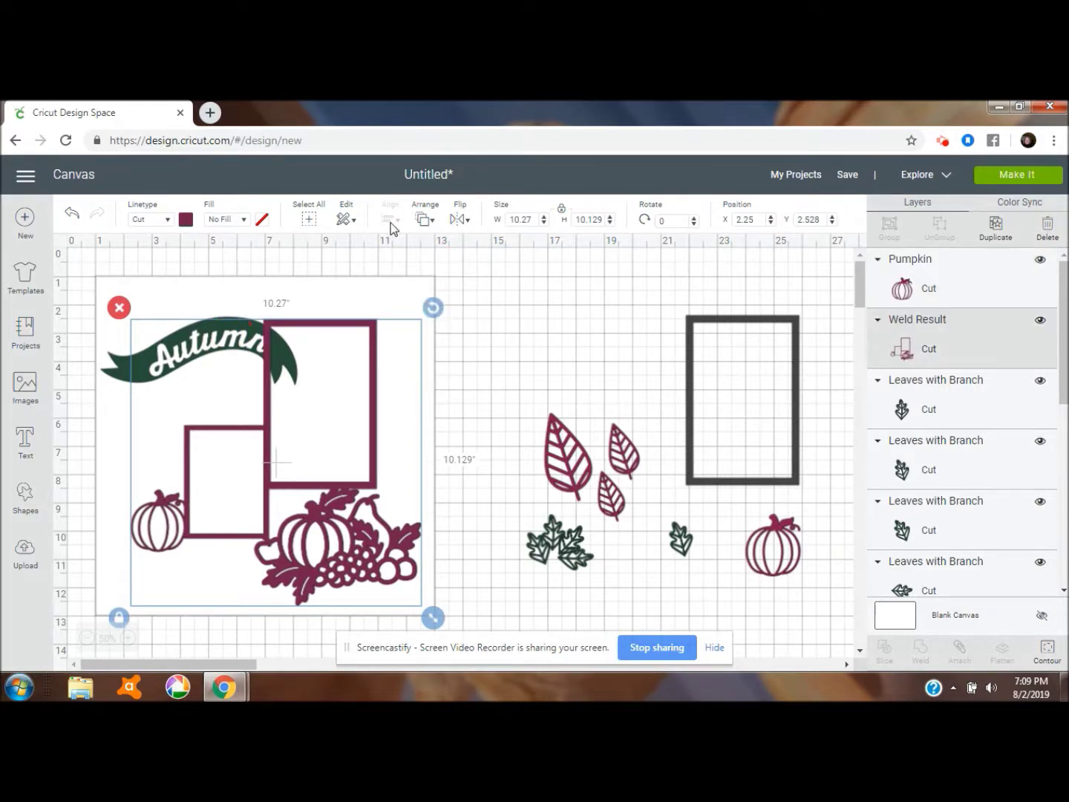
left_click(109, 369)
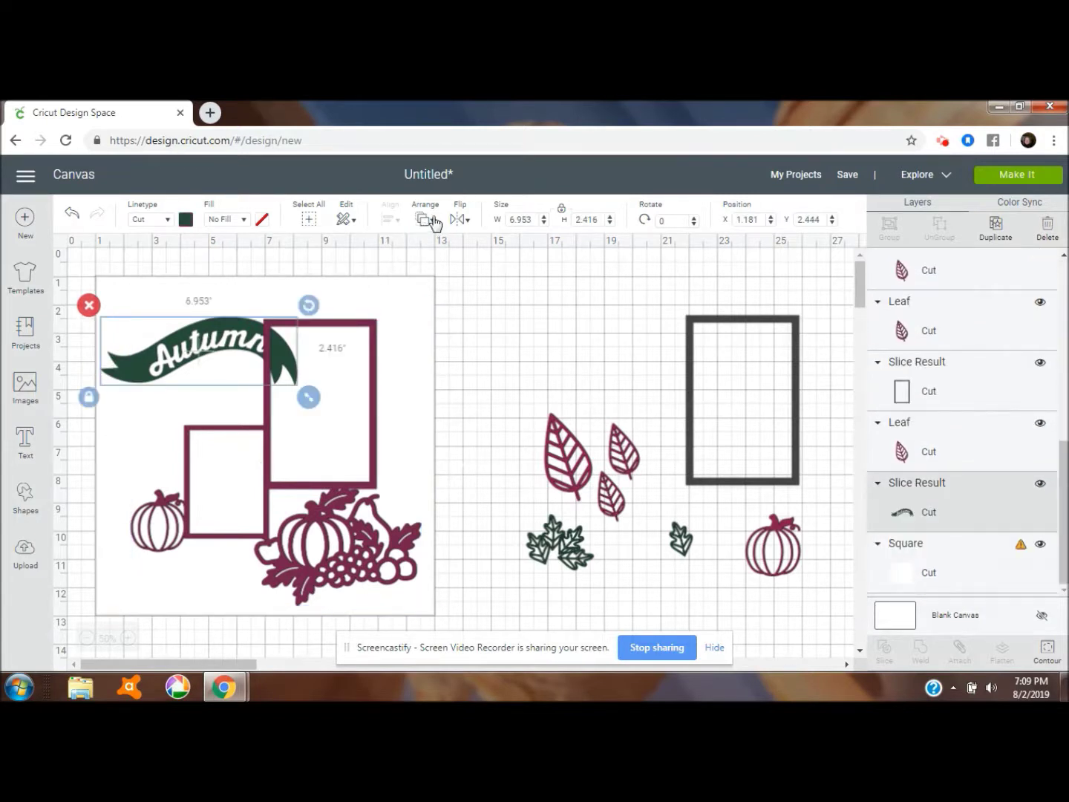
left_click(433, 221)
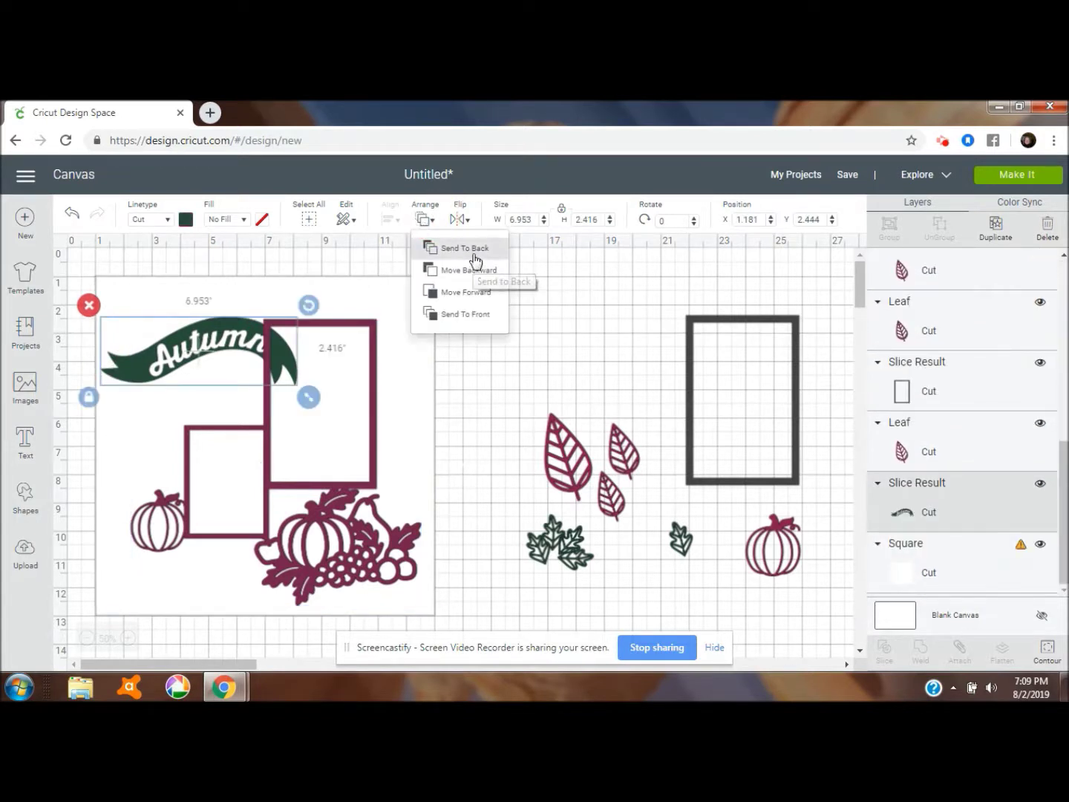
left_click(476, 312)
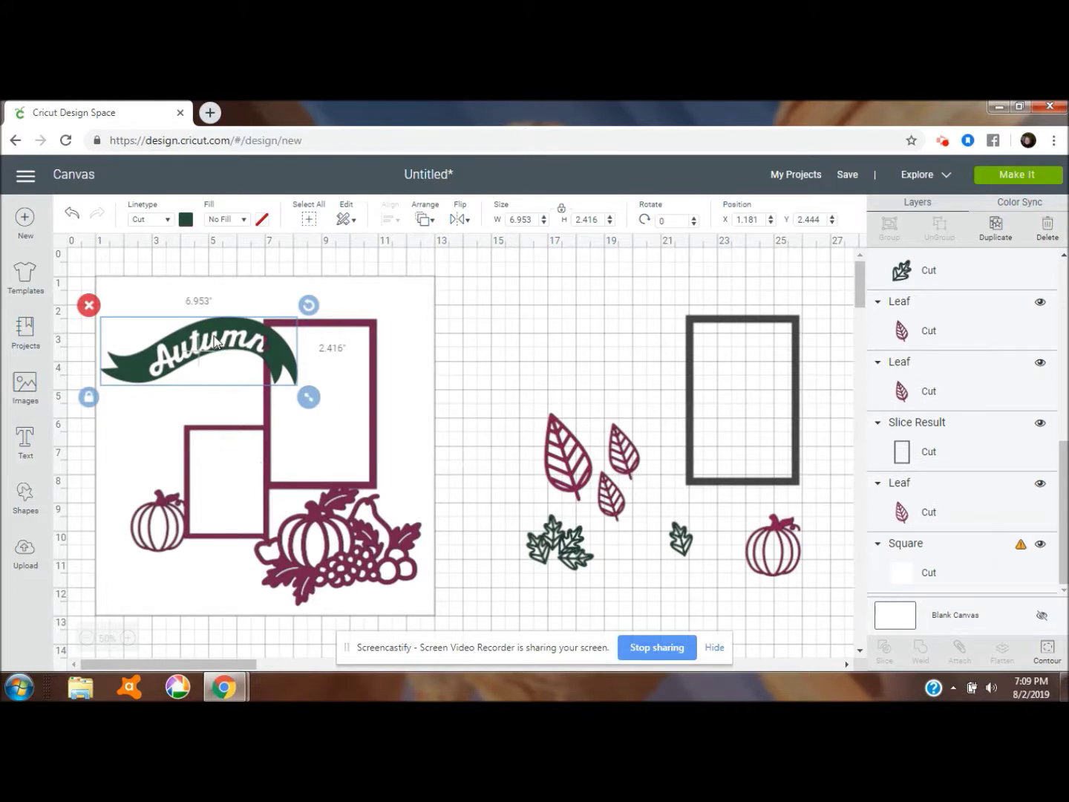
- Shrink the Autumn banner to about 6.7 by 2.33 inches and place it at about X 1.15, Y 2.47
left_click_drag(215, 332, 205, 332)
left_click_drag(299, 398, 263, 357)
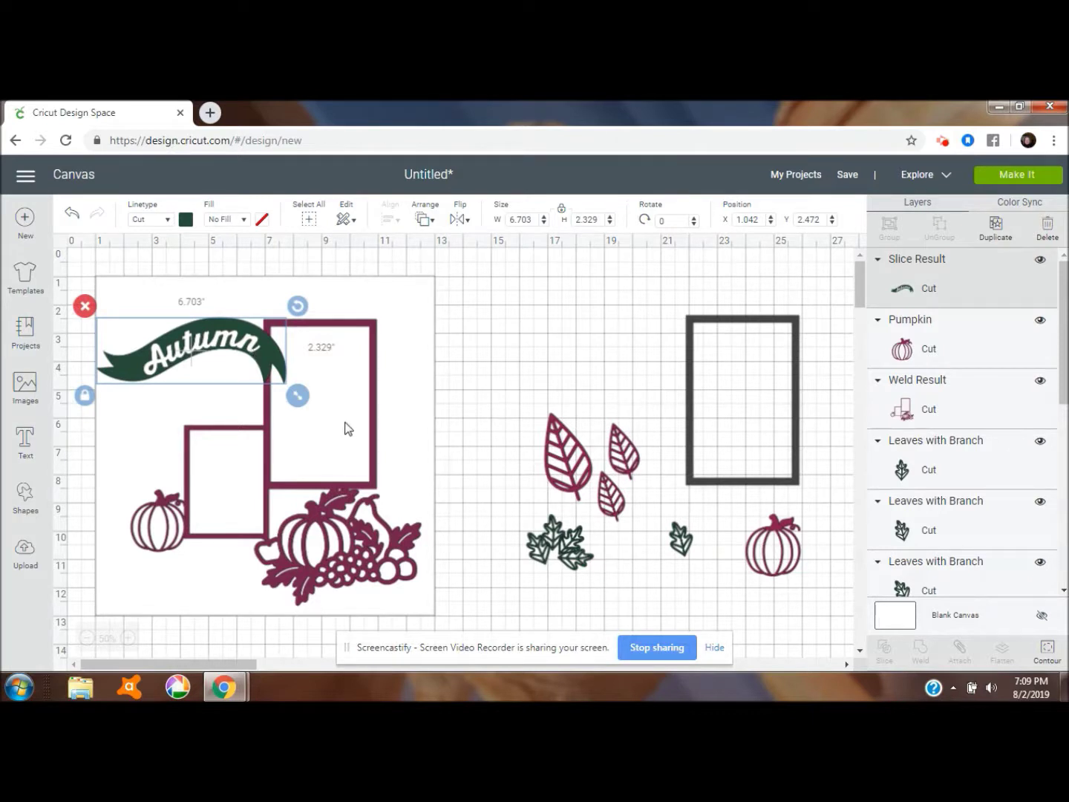
left_click_drag(270, 358, 275, 359)
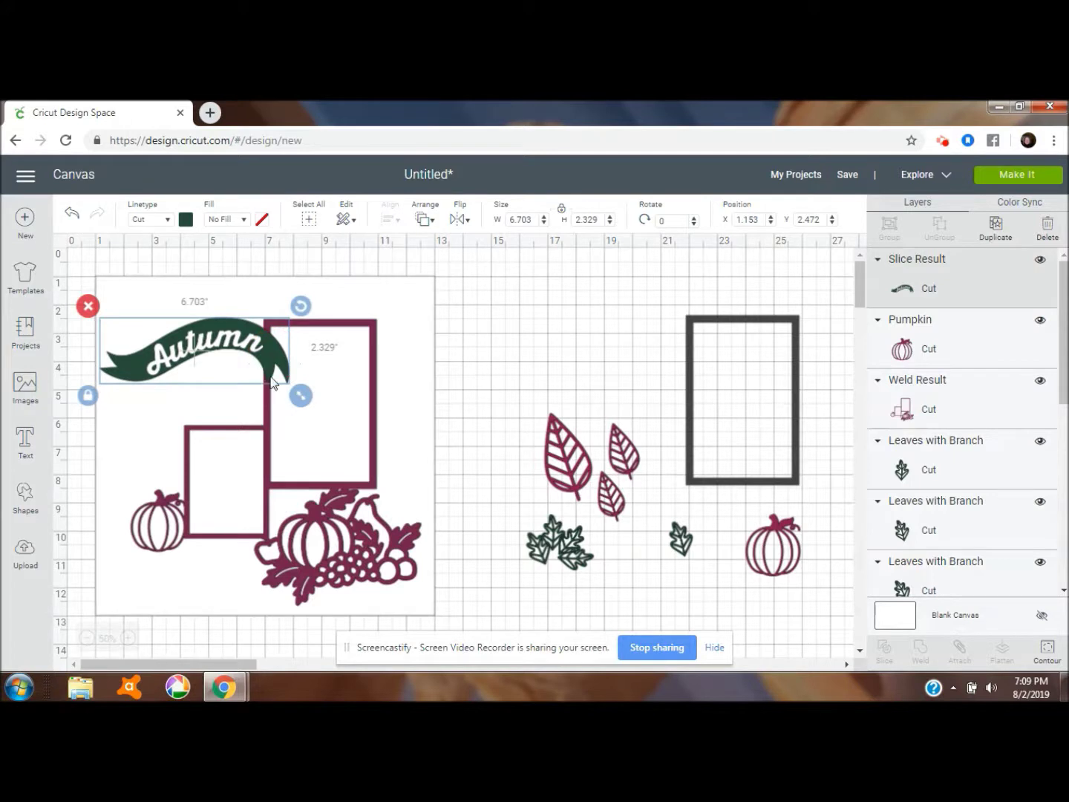
- Try to weld the Autumn banner to the frame-and-harvest design and undo that weld
left_click(359, 493, "shift")
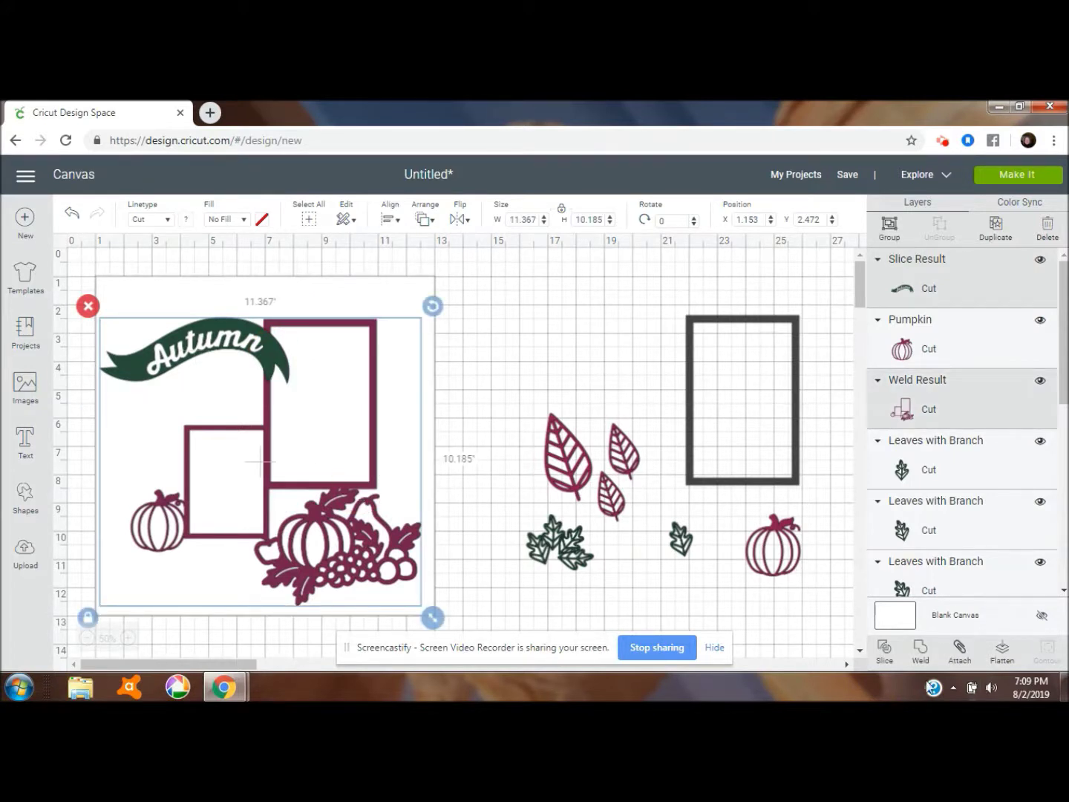
left_click(921, 647)
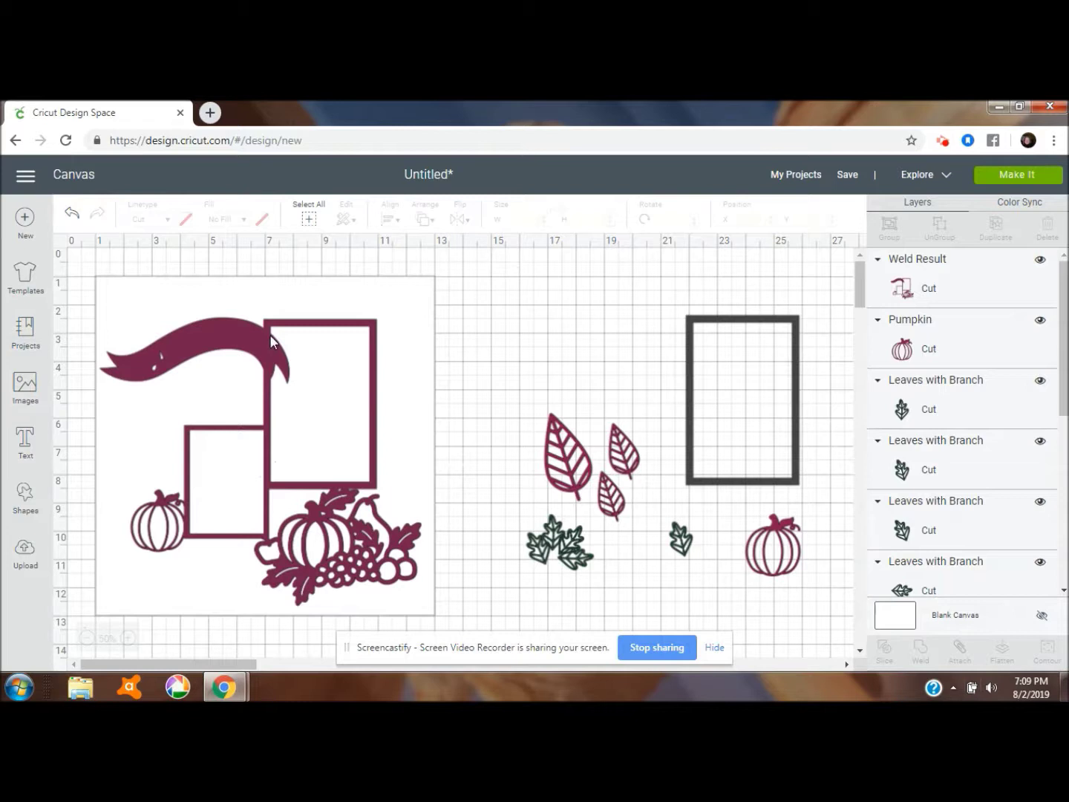
left_click(71, 213)
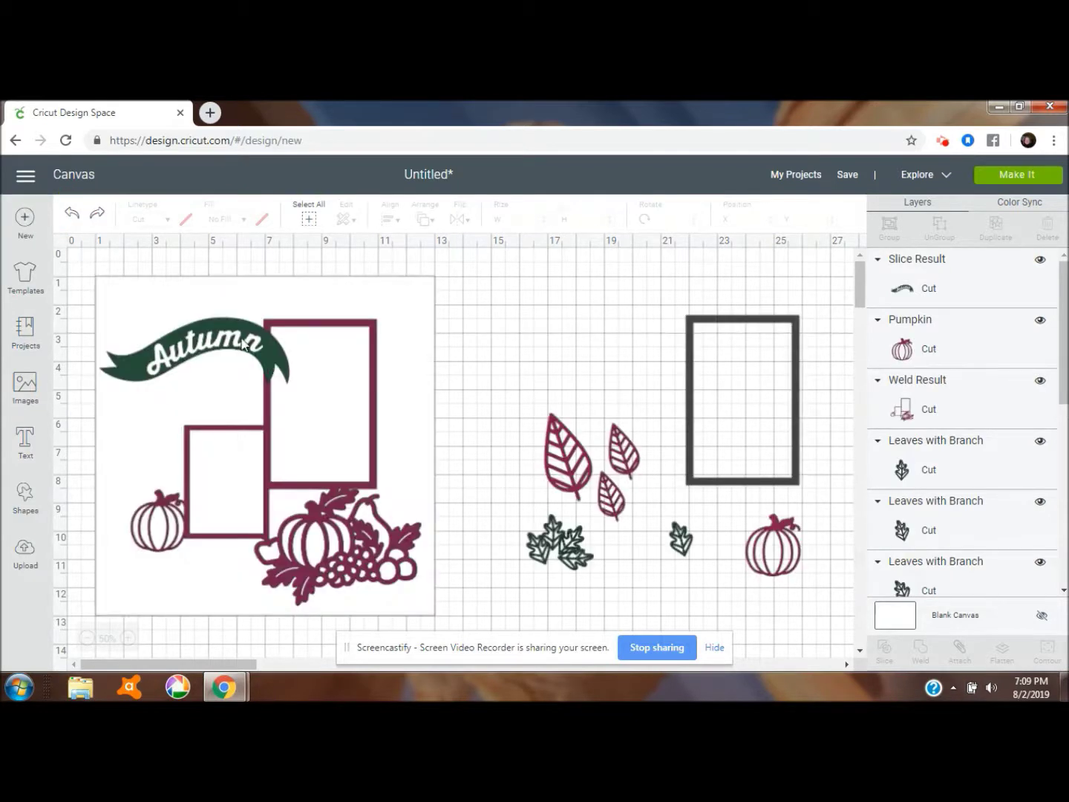
- Weld the Autumn banner to the frame-and-harvest design and move the welded piece to about X 1.21, Y 2.22
left_click(244, 335)
left_click_drag(245, 336, 244, 336)
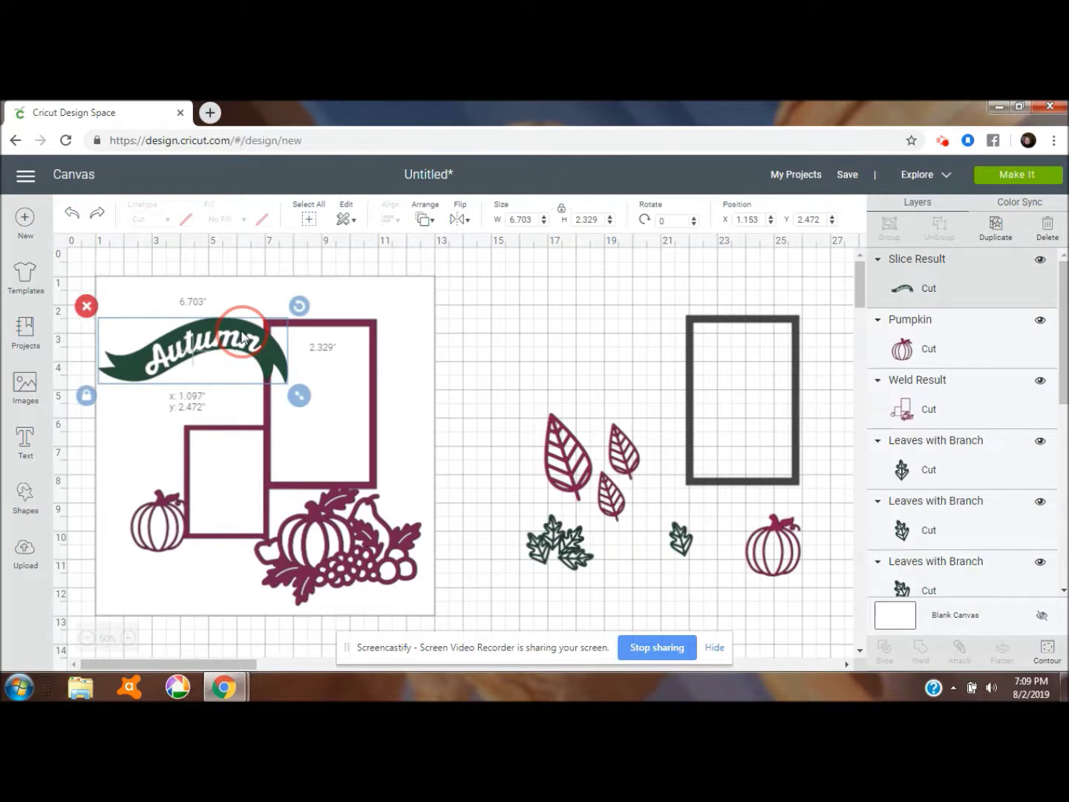
left_click(335, 491, "shift")
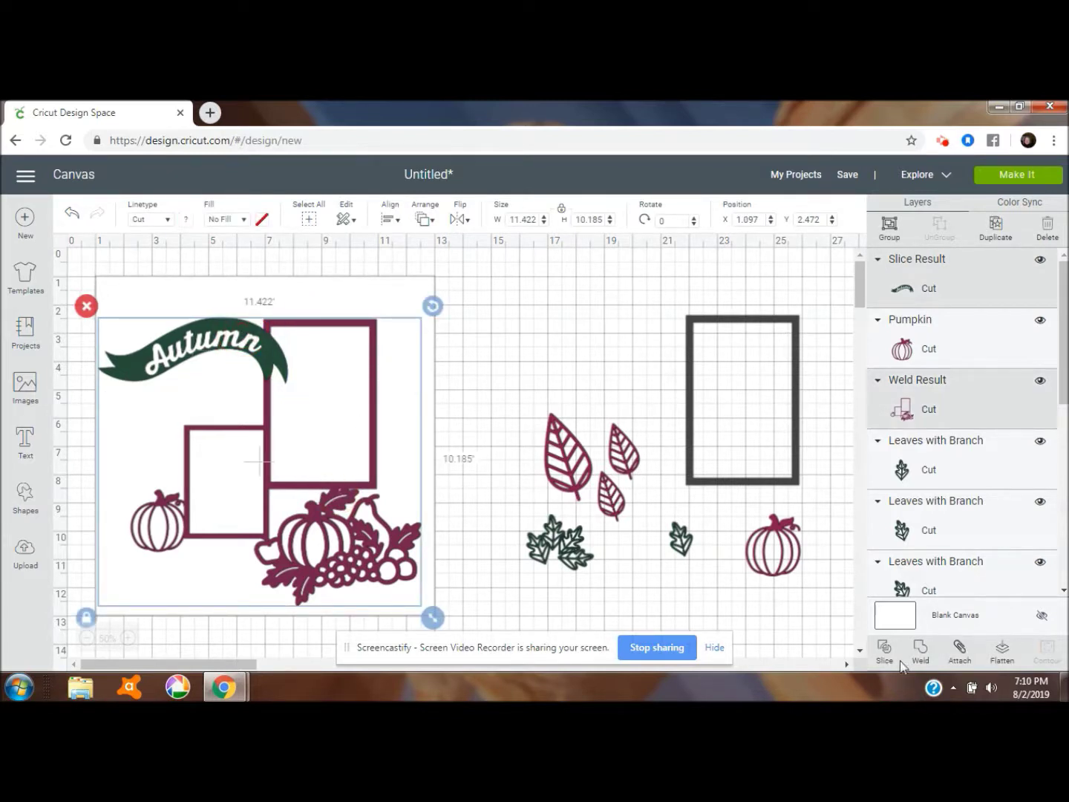
left_click(920, 651)
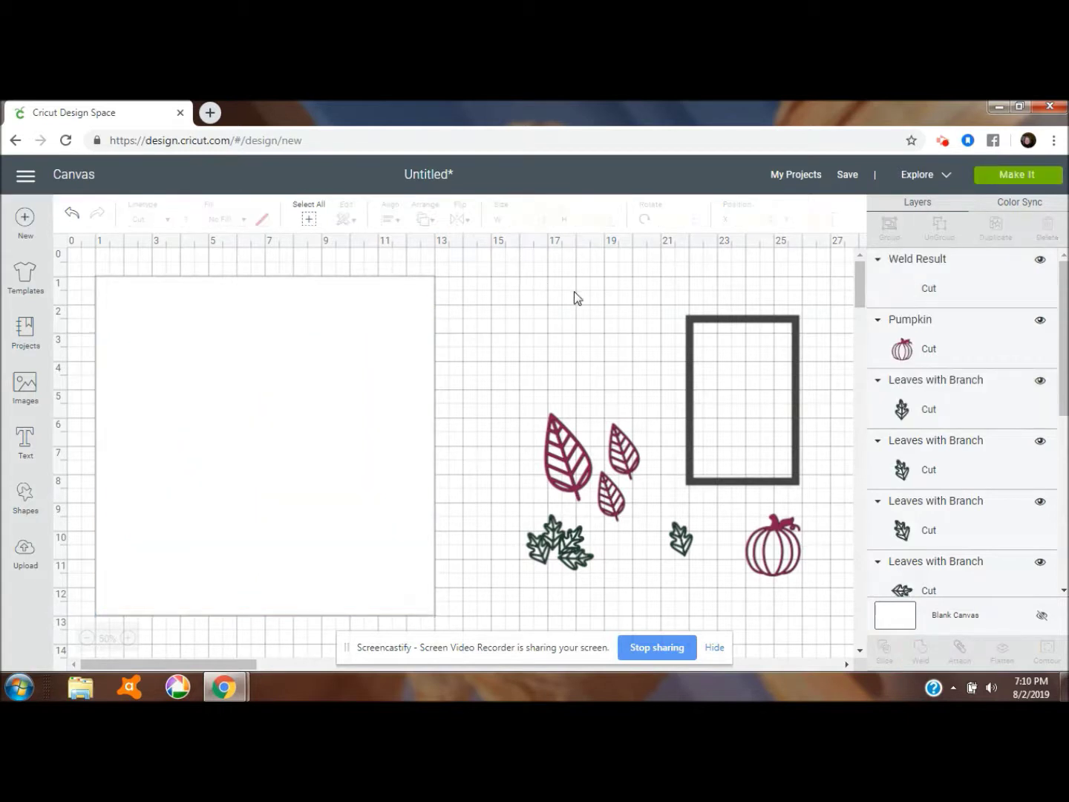
left_click(356, 331)
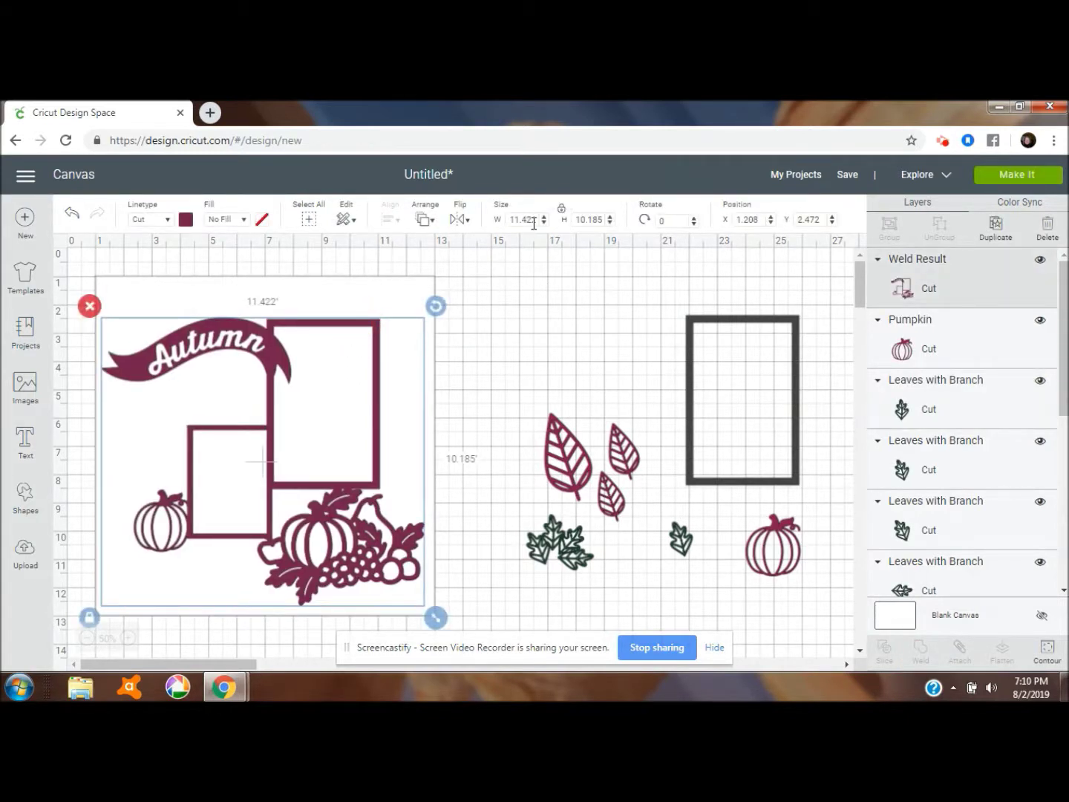
left_click_drag(360, 328, 360, 321)
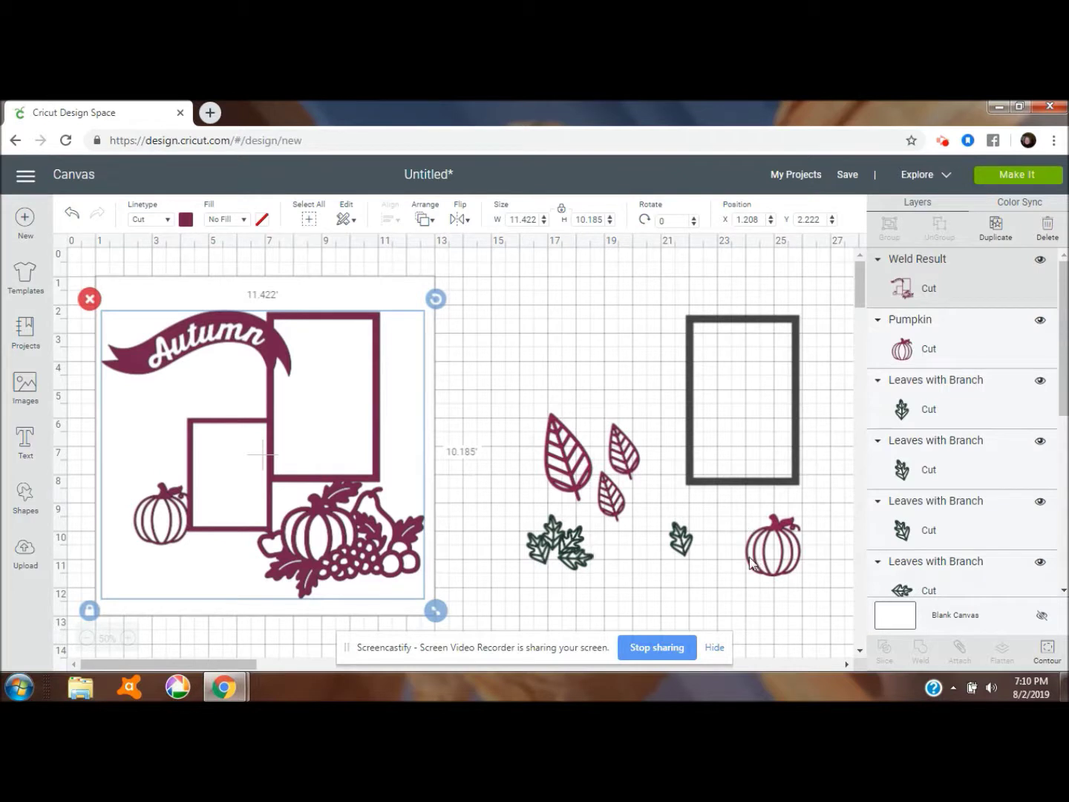
- Place a green branch leaf on the harvest cluster just under the large frame and undo the last change
left_click(536, 556)
left_click_drag(474, 520, 351, 476)
left_click(78, 212)
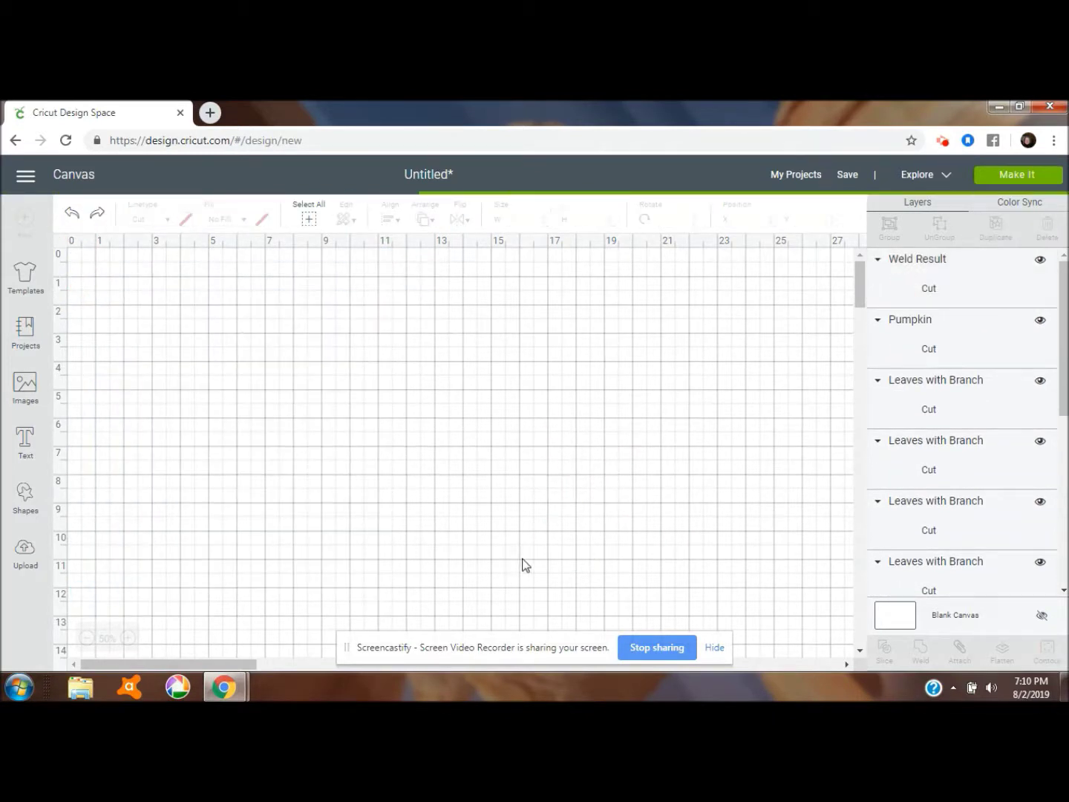
- Bring another branch leaf to the front and set it on the small frame's top edge, rotated to about 319 degrees
left_click(963, 406)
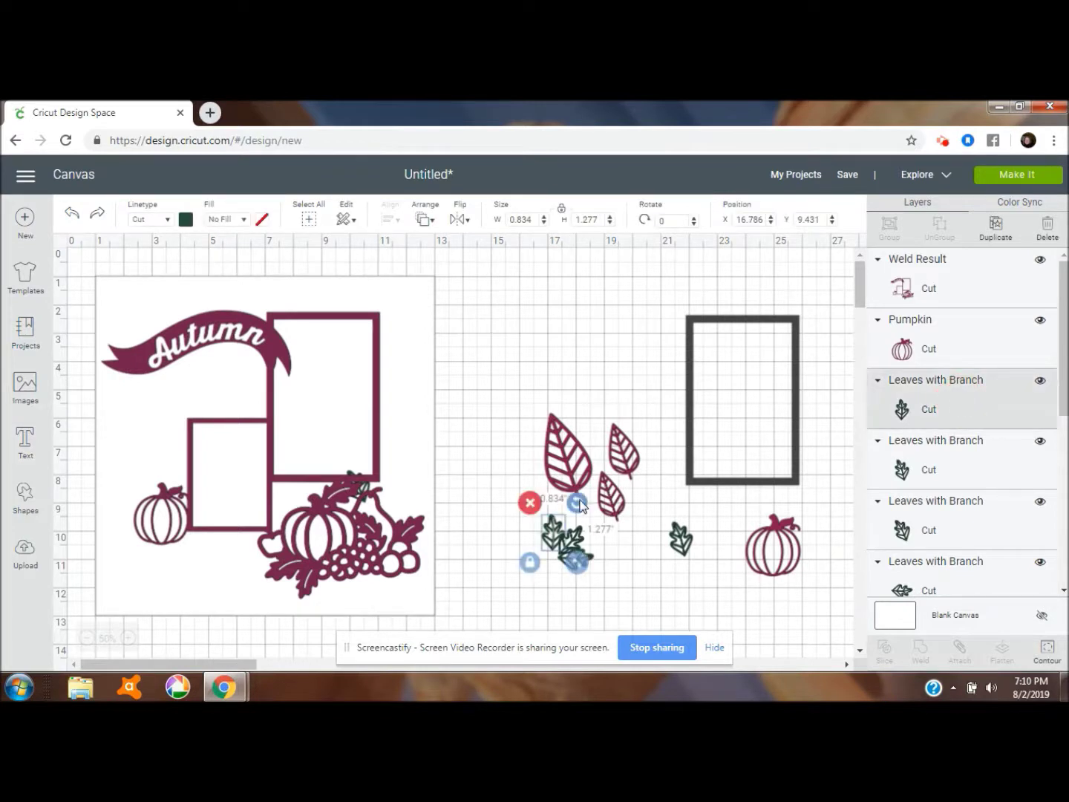
left_click(424, 218)
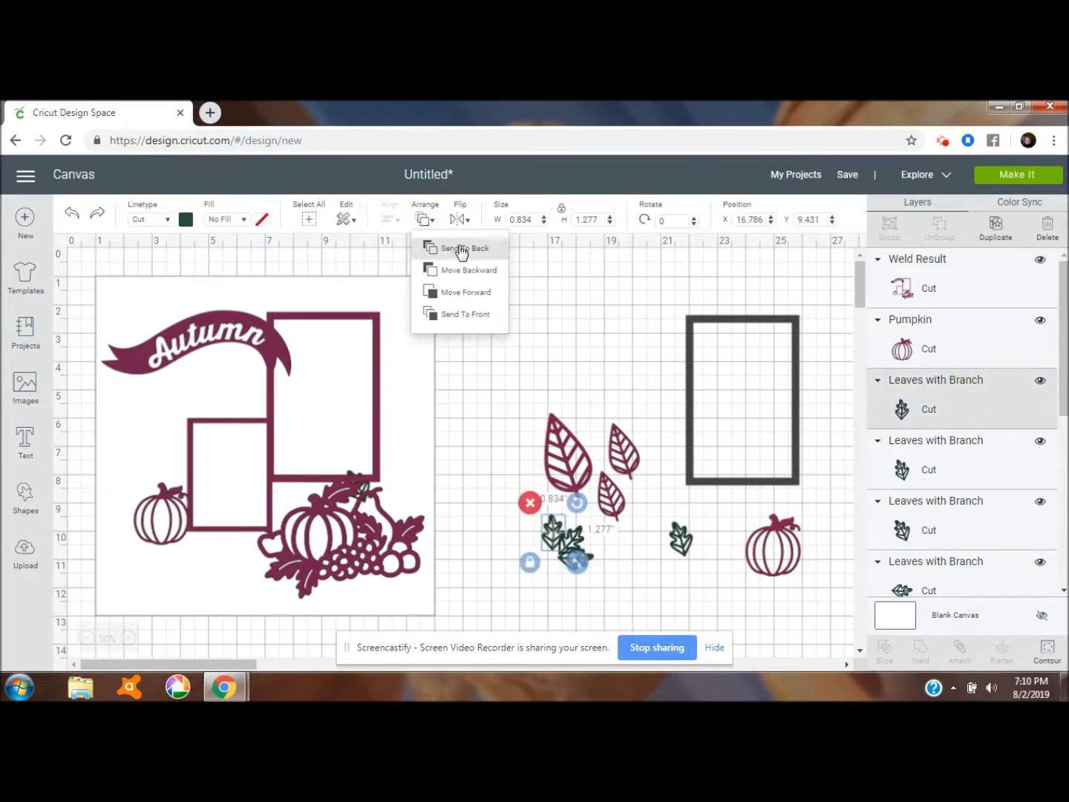
left_click(464, 315)
left_click_drag(553, 527, 237, 408)
left_click(248, 399)
left_click(239, 405)
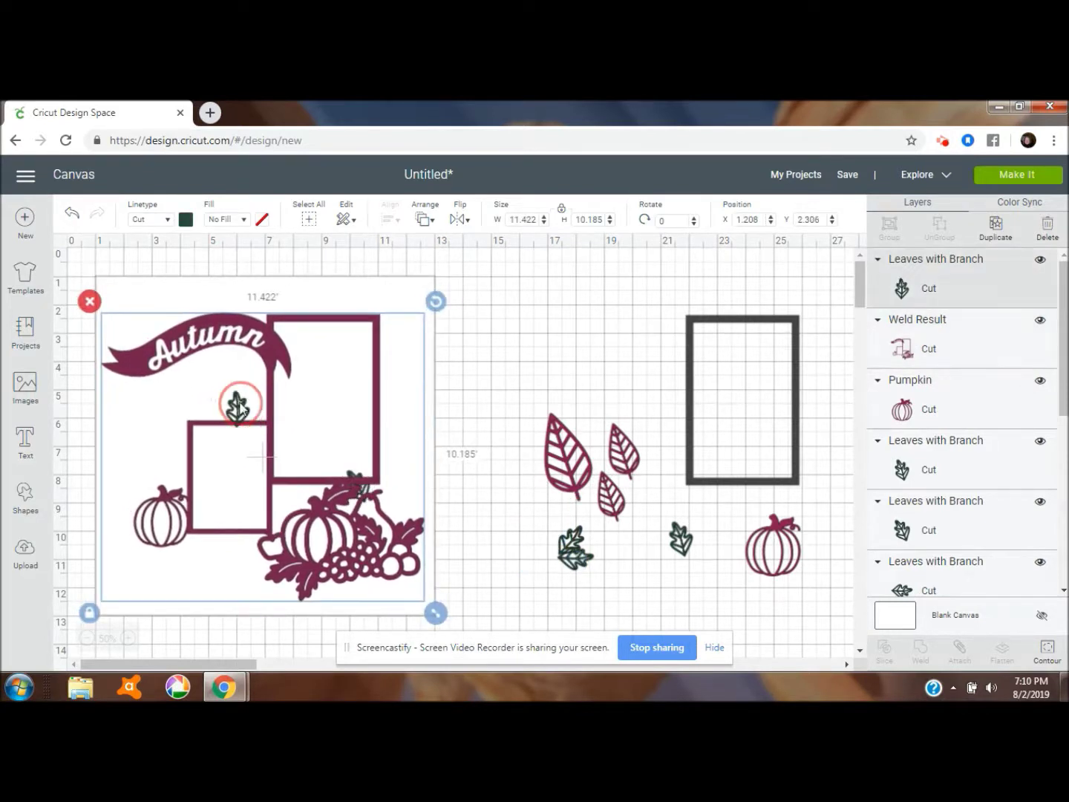
left_click_drag(257, 376, 237, 375)
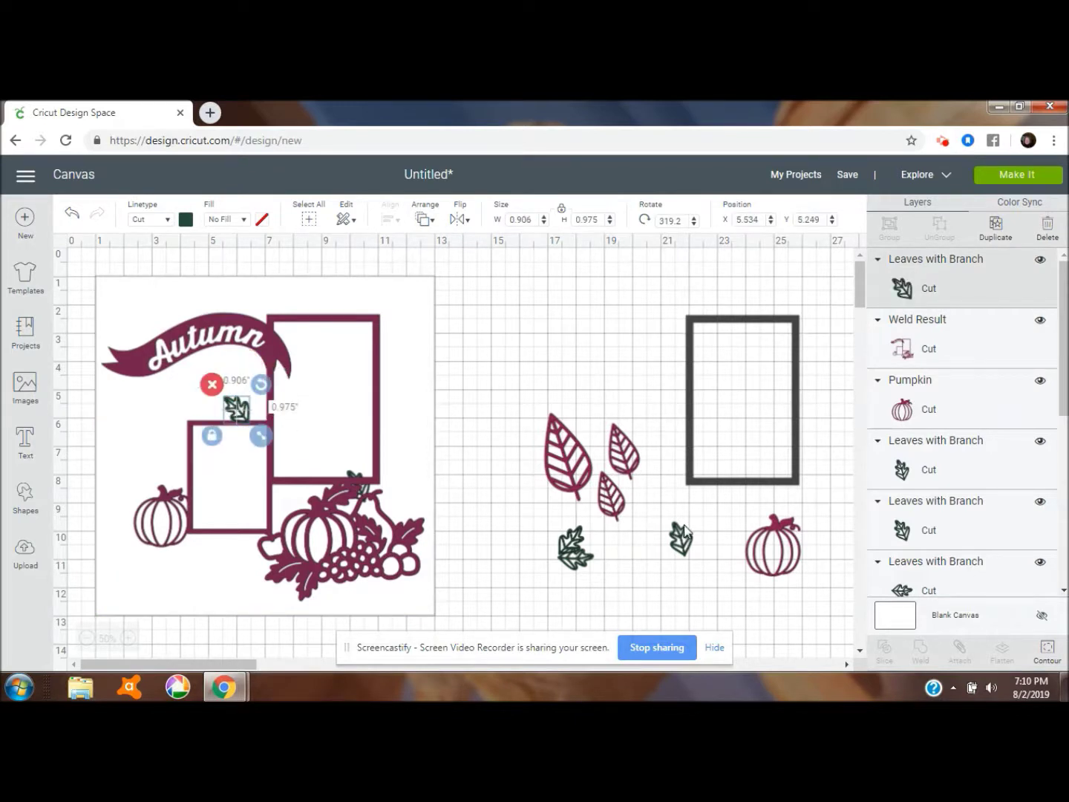
- Place the smallest burgundy leaf above the small frame beside the large frame and bring the welded design to the front
left_click_drag(615, 499, 262, 395)
left_click(262, 395)
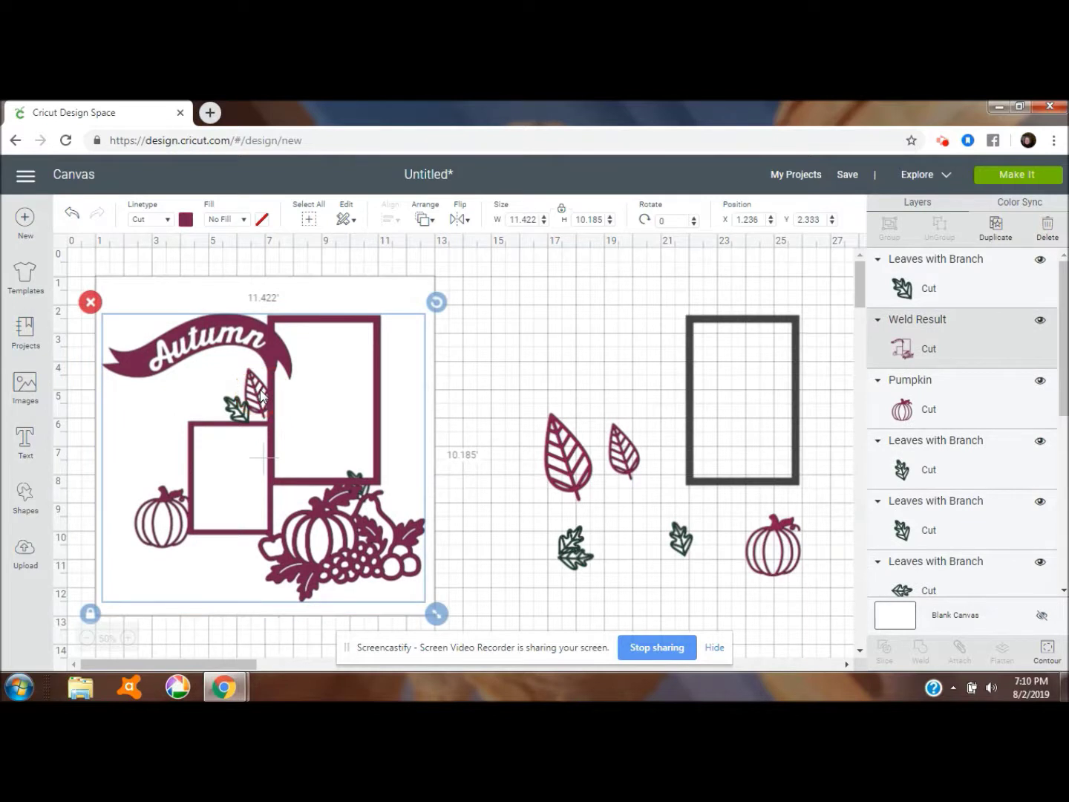
left_click(424, 218)
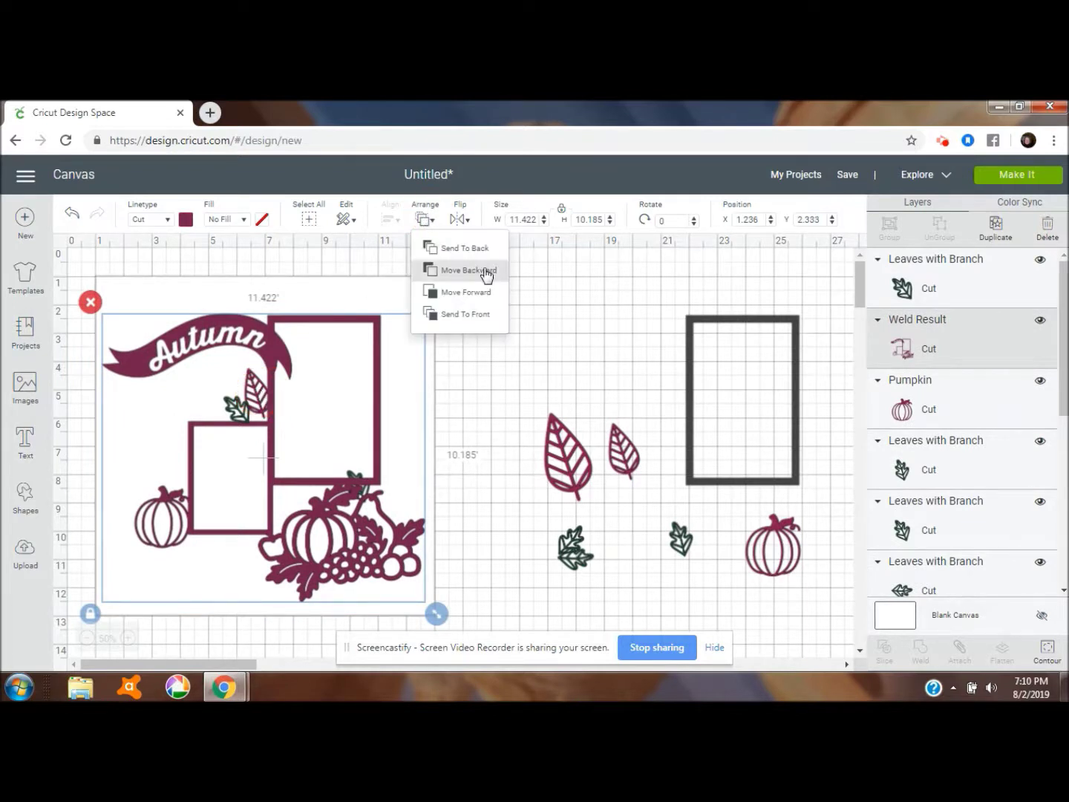
left_click(479, 317)
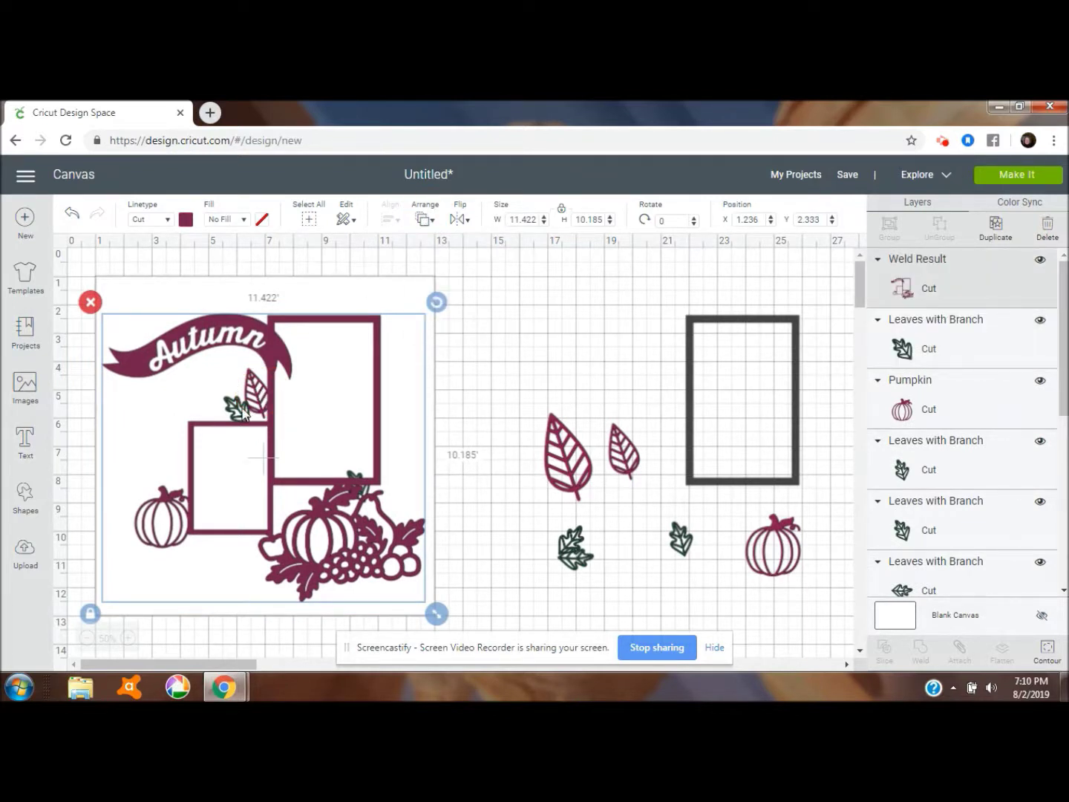
- Move the branch leaf off the background and shift the welded design to about X 1.35, Y 1.89
left_click_drag(247, 412, 628, 346)
left_click_drag(416, 424, 276, 417)
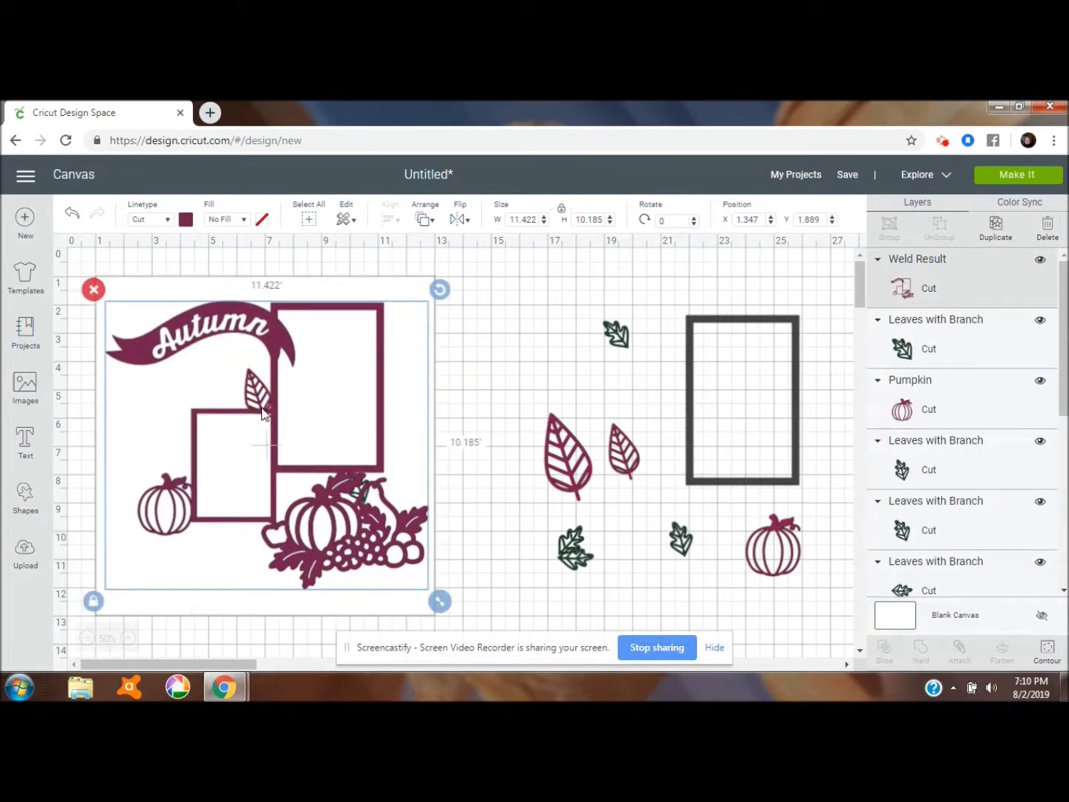
- Send the welded design to the back and move it forward one layer so it sits above the white background
left_click(424, 218)
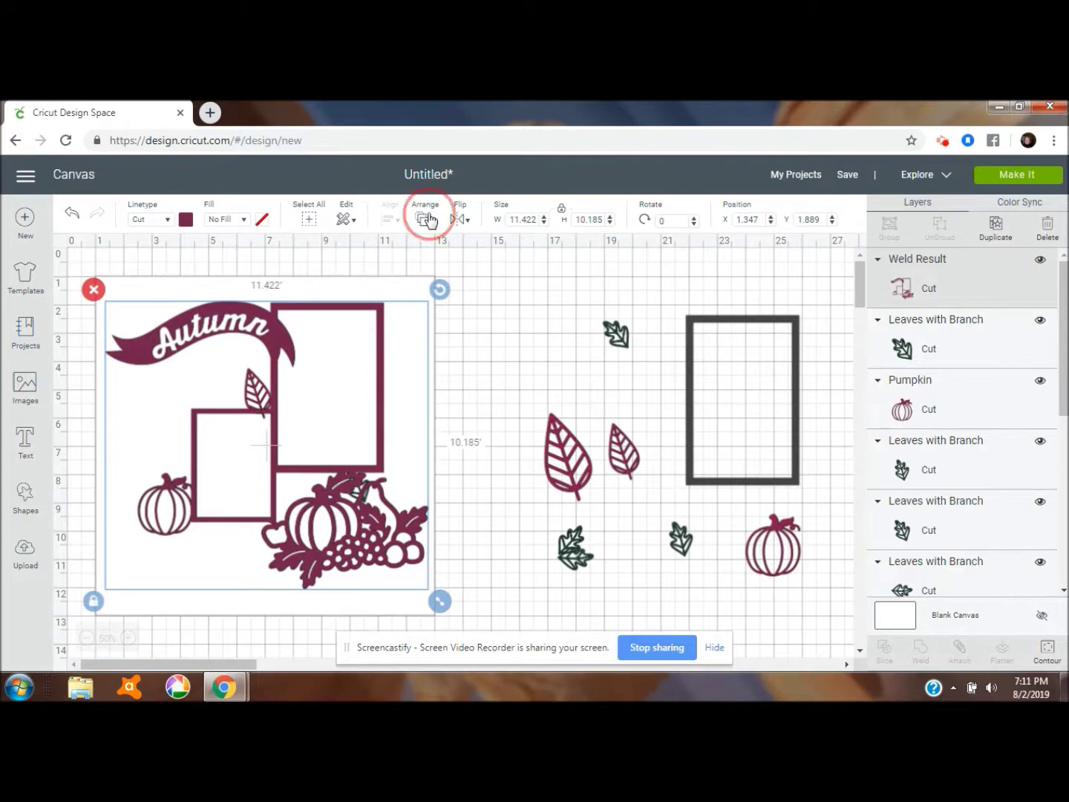
left_click(466, 252)
left_click(424, 219)
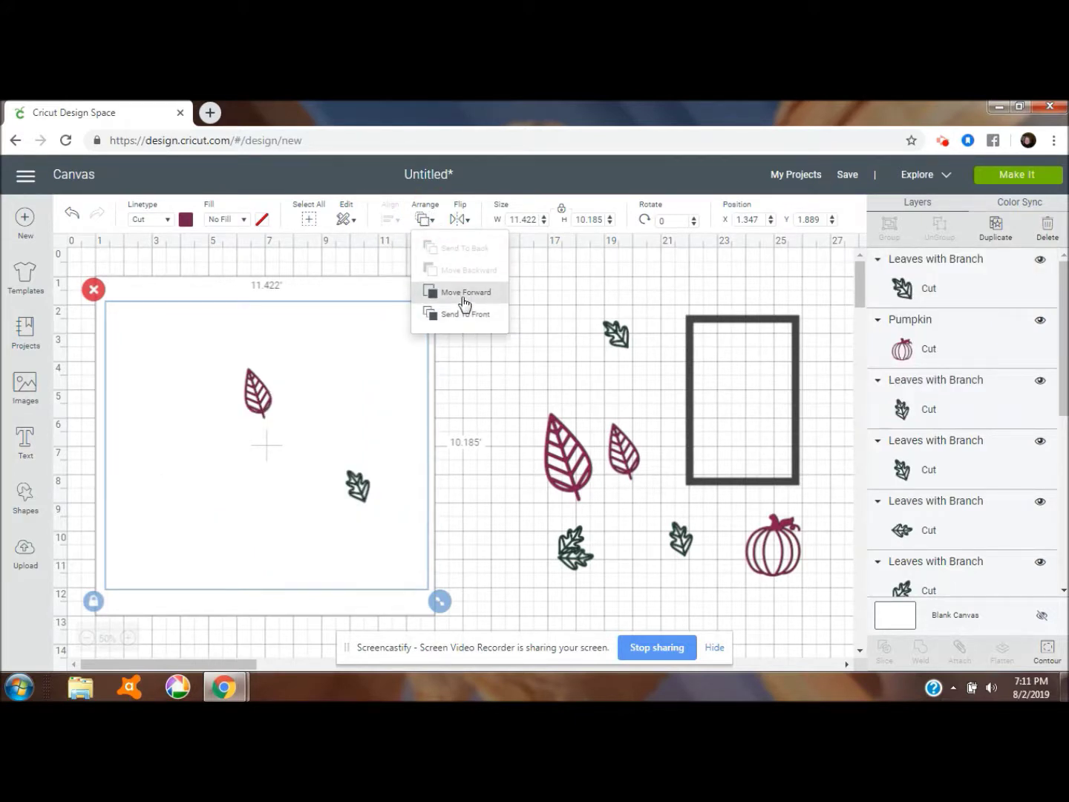
left_click(464, 293)
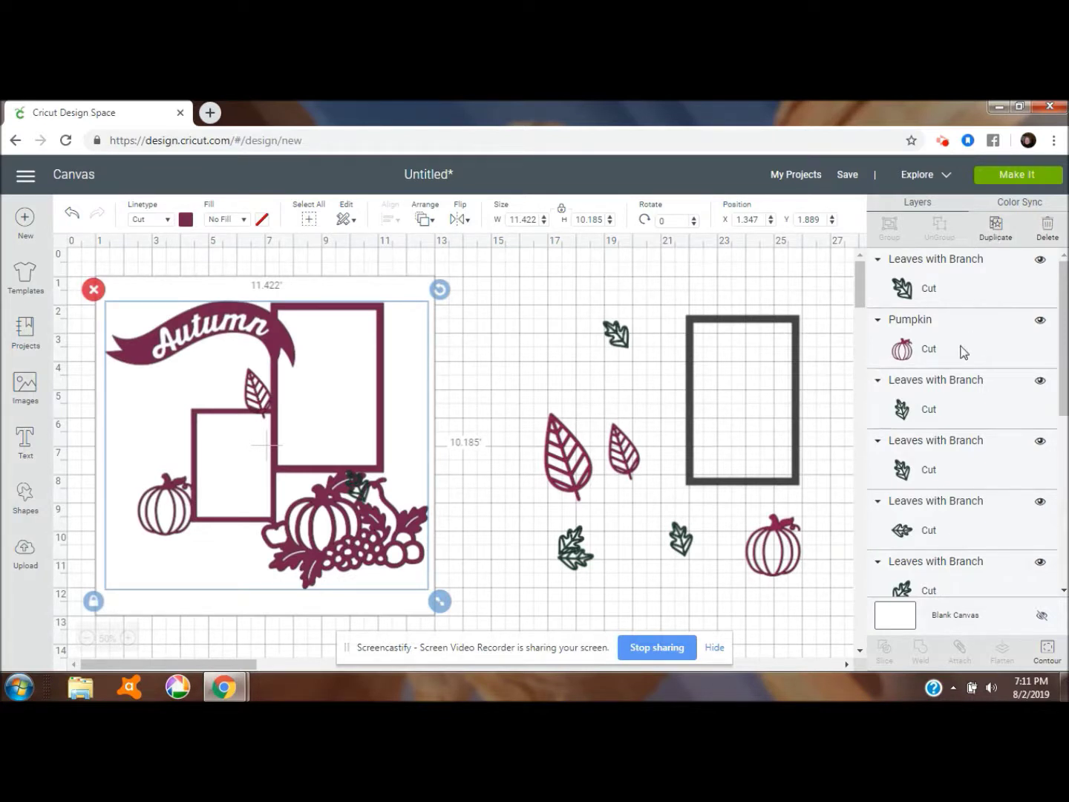
- Rotate the burgundy leaf above the small frame to about 337 degrees and position it at about X 6.08, Y 4.41
left_click_drag(1063, 312, 1063, 274)
left_click(258, 393)
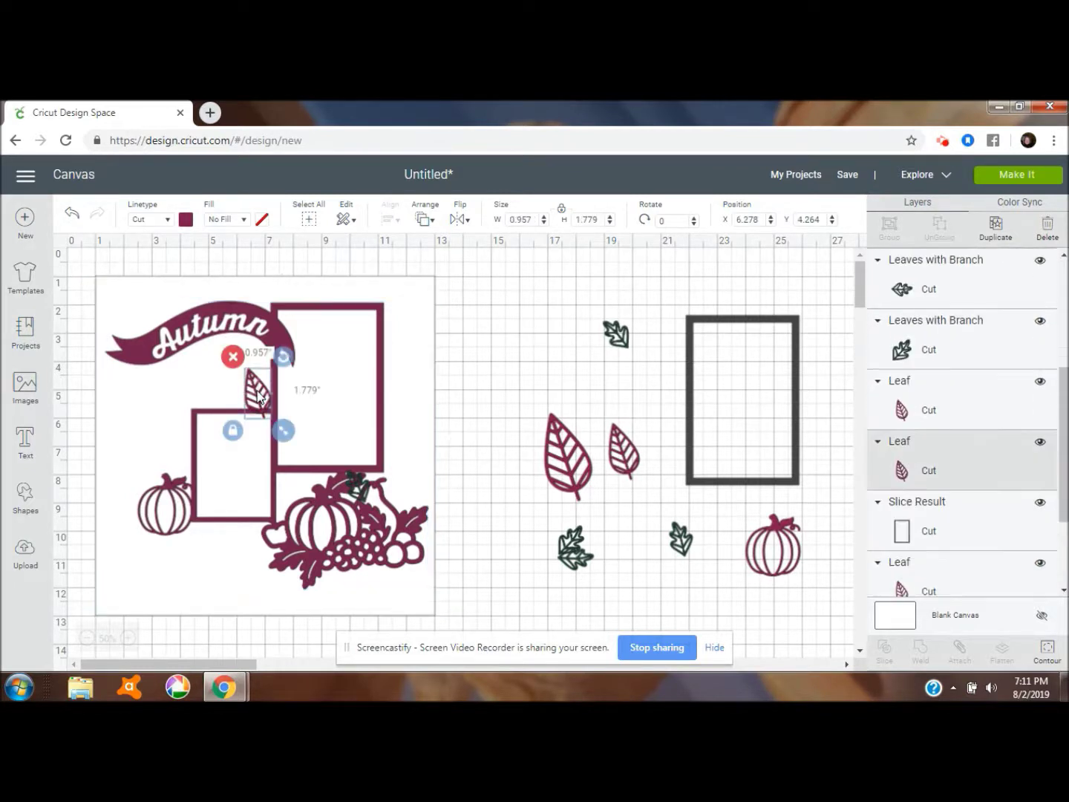
left_click_drag(282, 357, 267, 351)
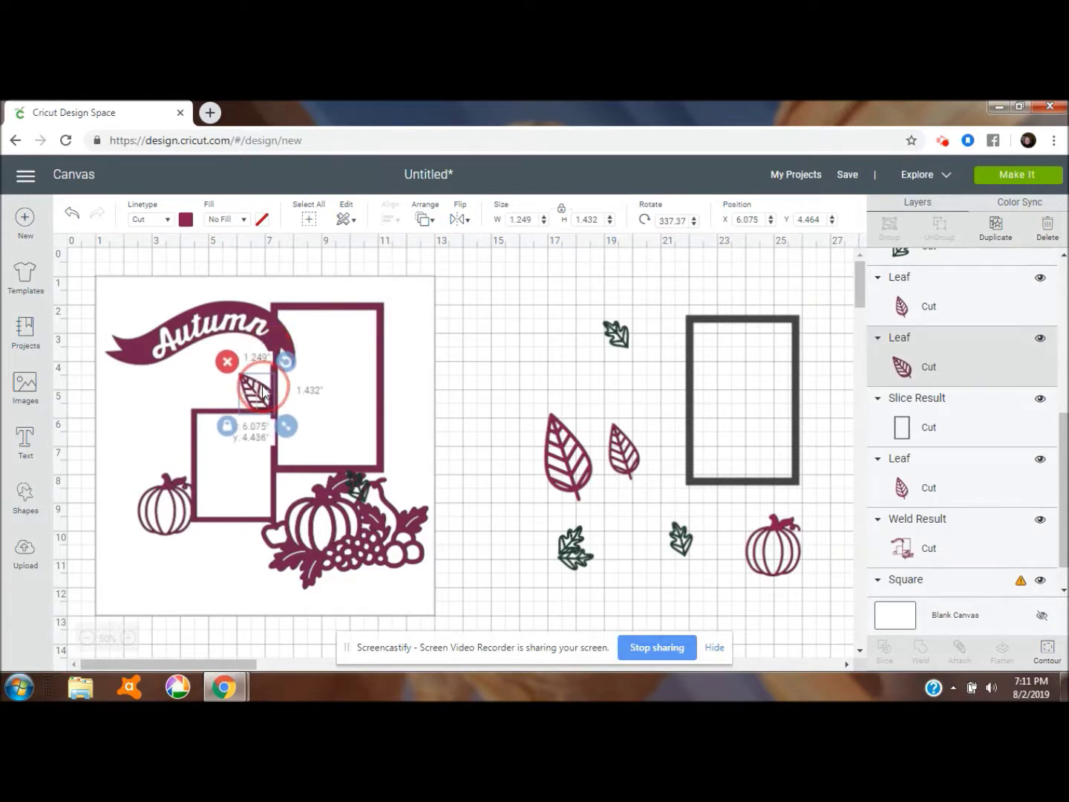
left_click_drag(263, 390, 264, 392)
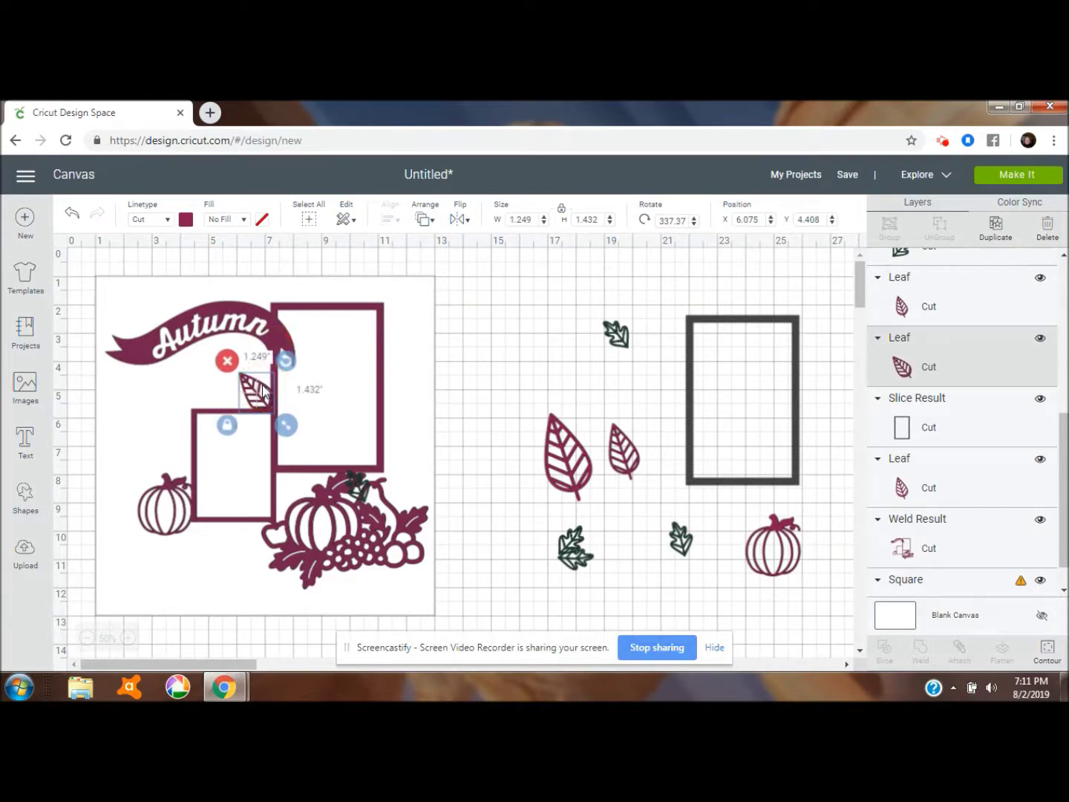
- Lay the large burgundy leaf on the small frame's top edge, shrunk to about 1.19 by 0.71 inches and rotated to about 313 degrees
left_click_drag(565, 423, 211, 401)
left_click_drag(243, 465, 204, 415)
left_click_drag(222, 357, 237, 406)
- Add the last burgundy leaf above the other two at about X 5.52, Y 4.40, shrunk to about 0.67 by 0.70 inches and rotated to 334.6 degrees
left_click(616, 467)
left_click_drag(620, 467, 265, 382)
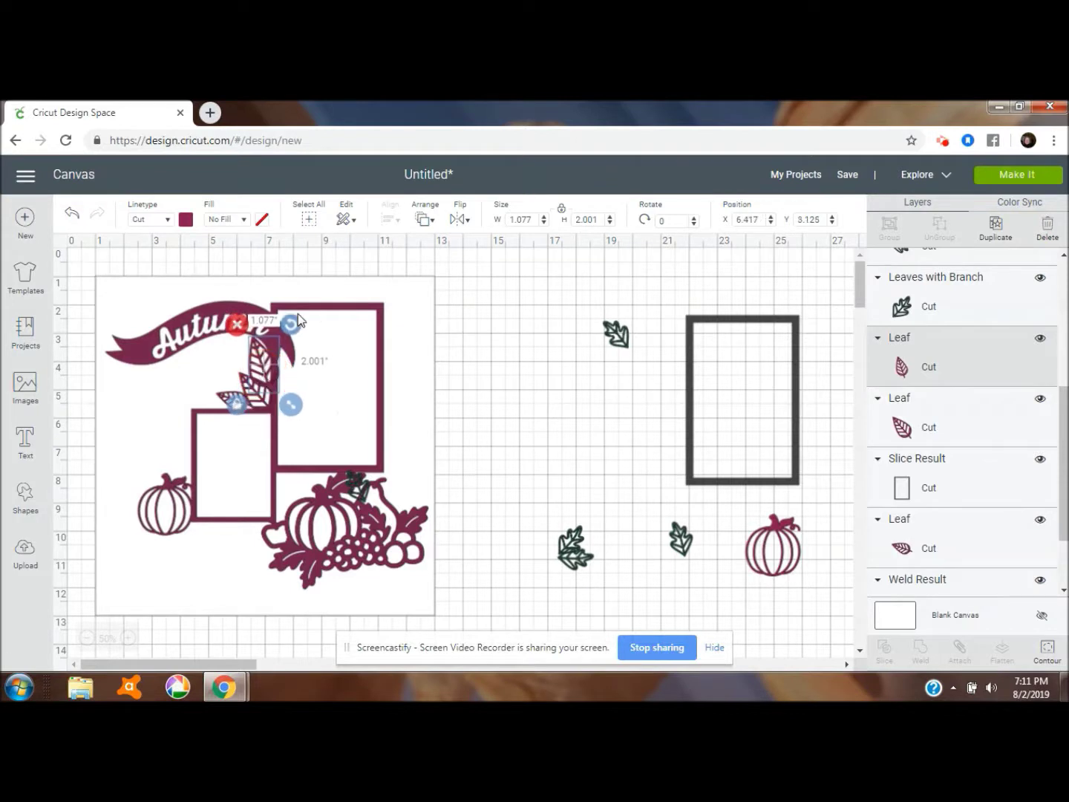
left_click_drag(296, 320, 207, 403)
left_click(236, 451)
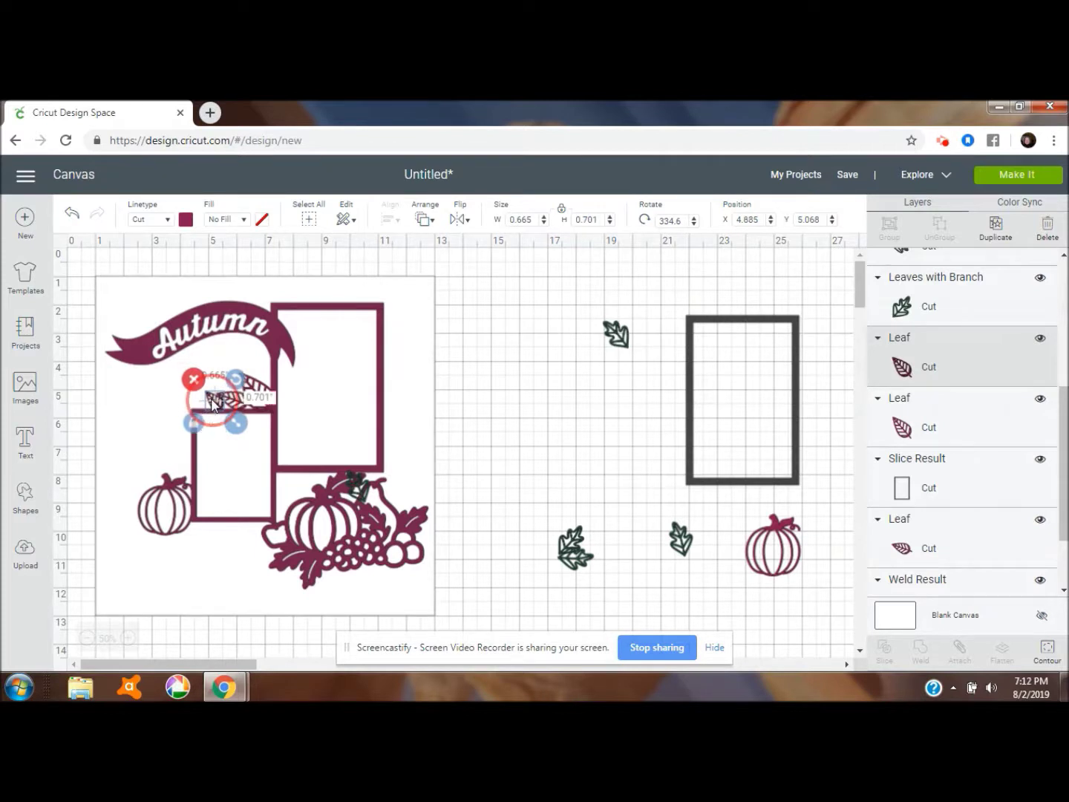
left_click(481, 410)
left_click_drag(216, 404, 237, 382)
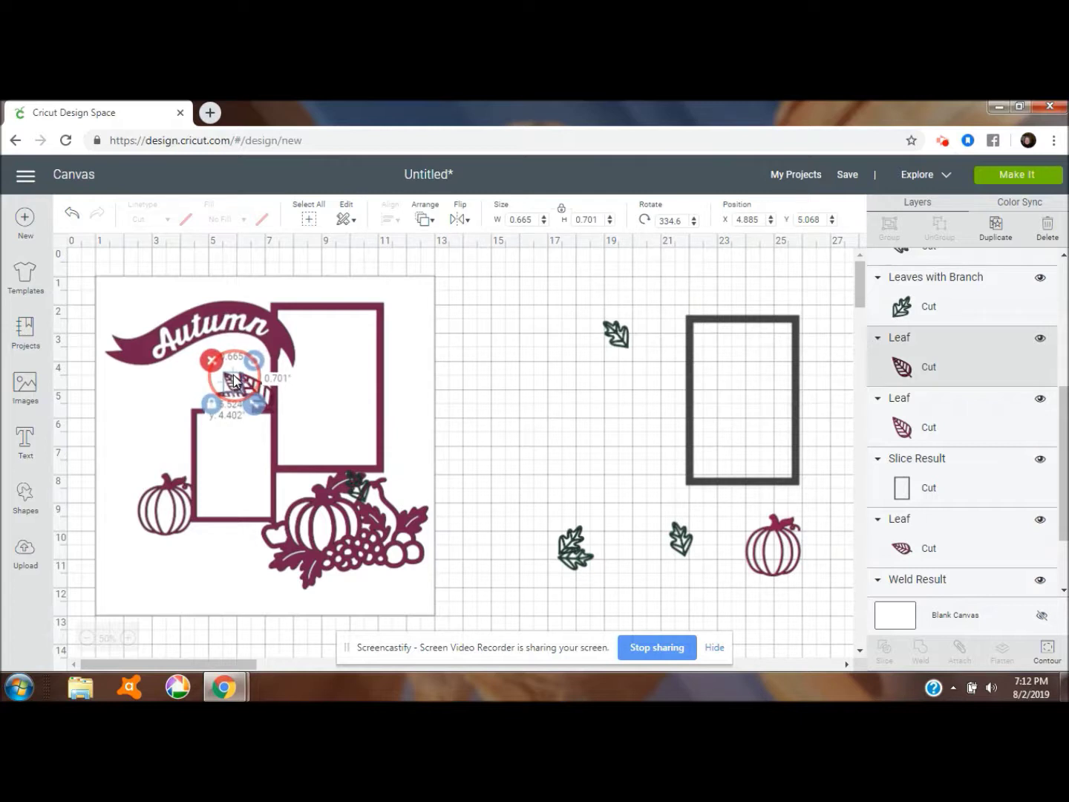
left_click(520, 364)
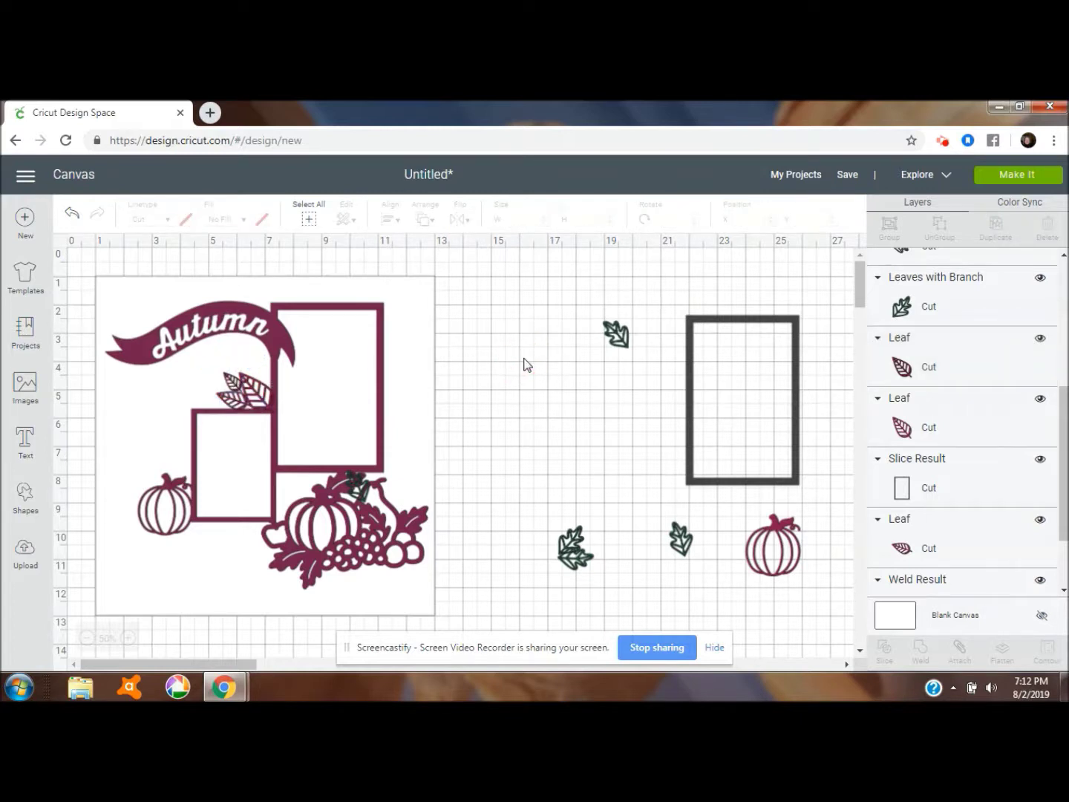
- Delete the smallest of the three burgundy leaves above the small frame
left_click(234, 385)
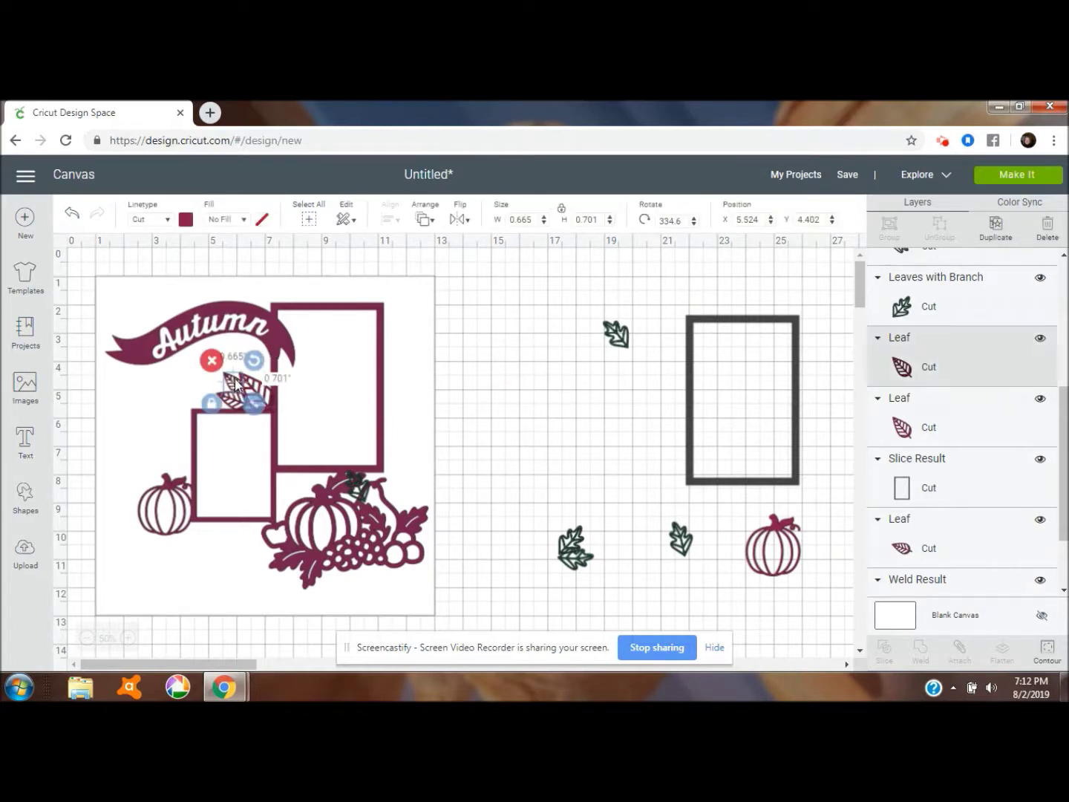
left_click(211, 360)
left_click_drag(243, 408, 266, 390)
left_click(239, 395)
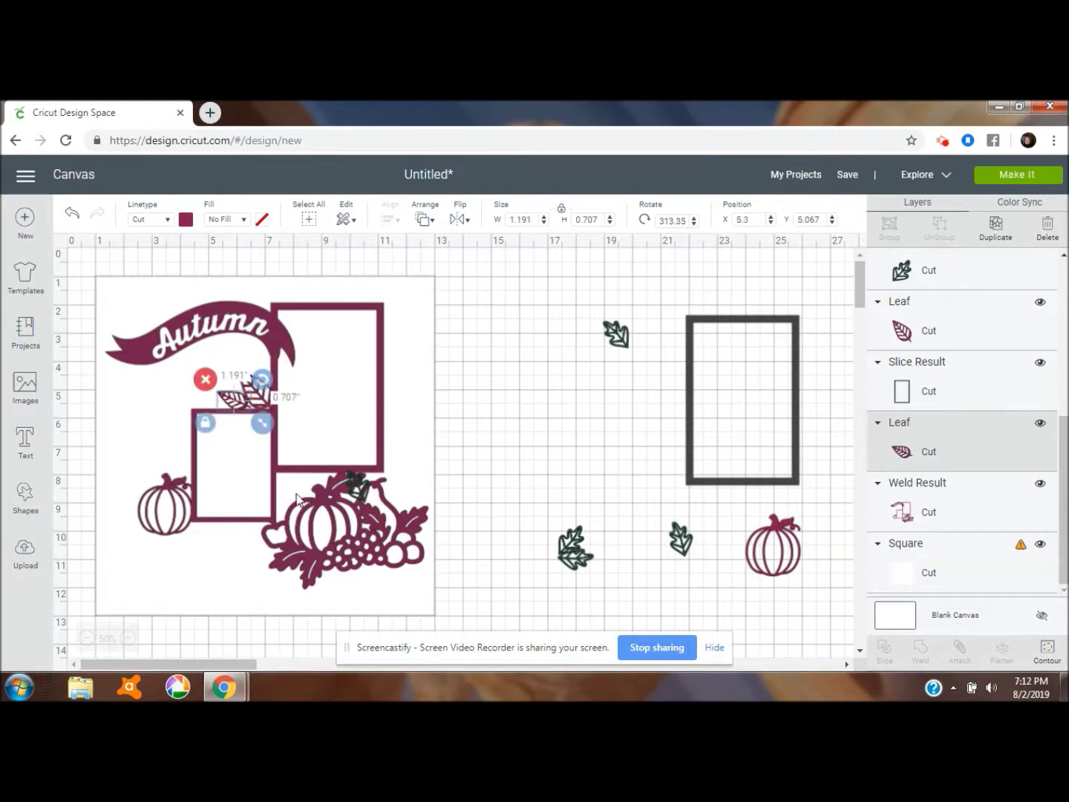
- Rotate the loose branch leaf to about 315 degrees and move it to about X 17.7, Y 3.61
left_click(619, 331)
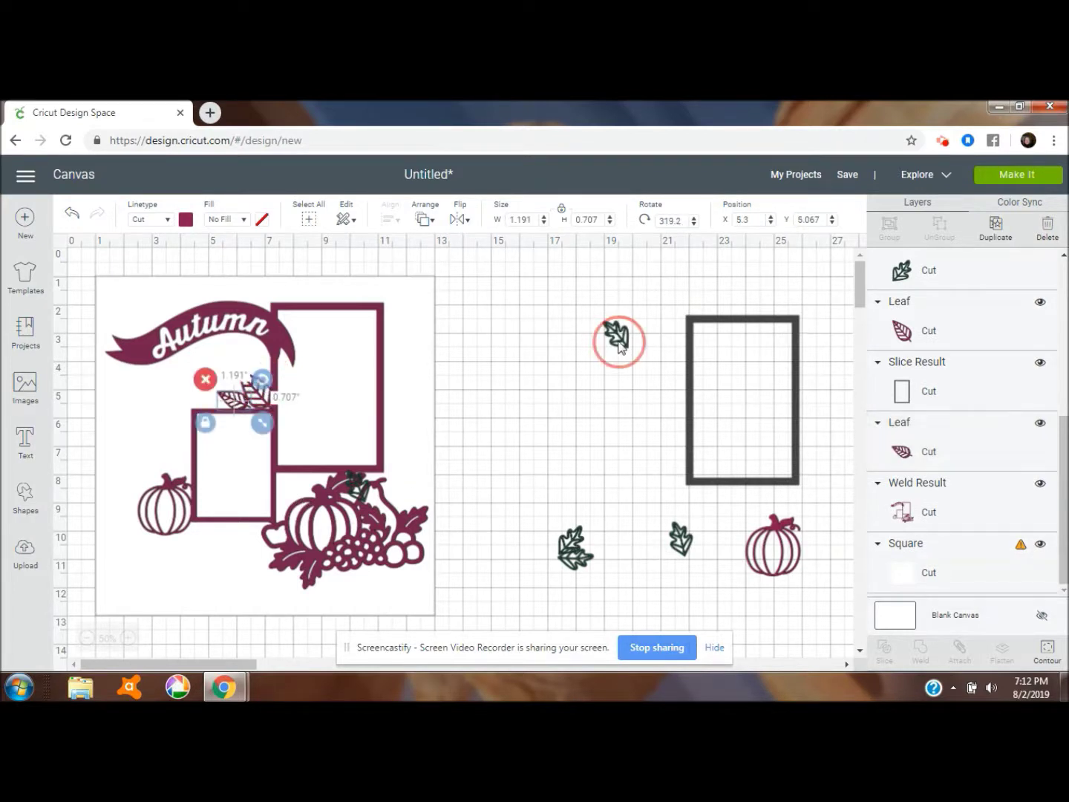
left_click(430, 222)
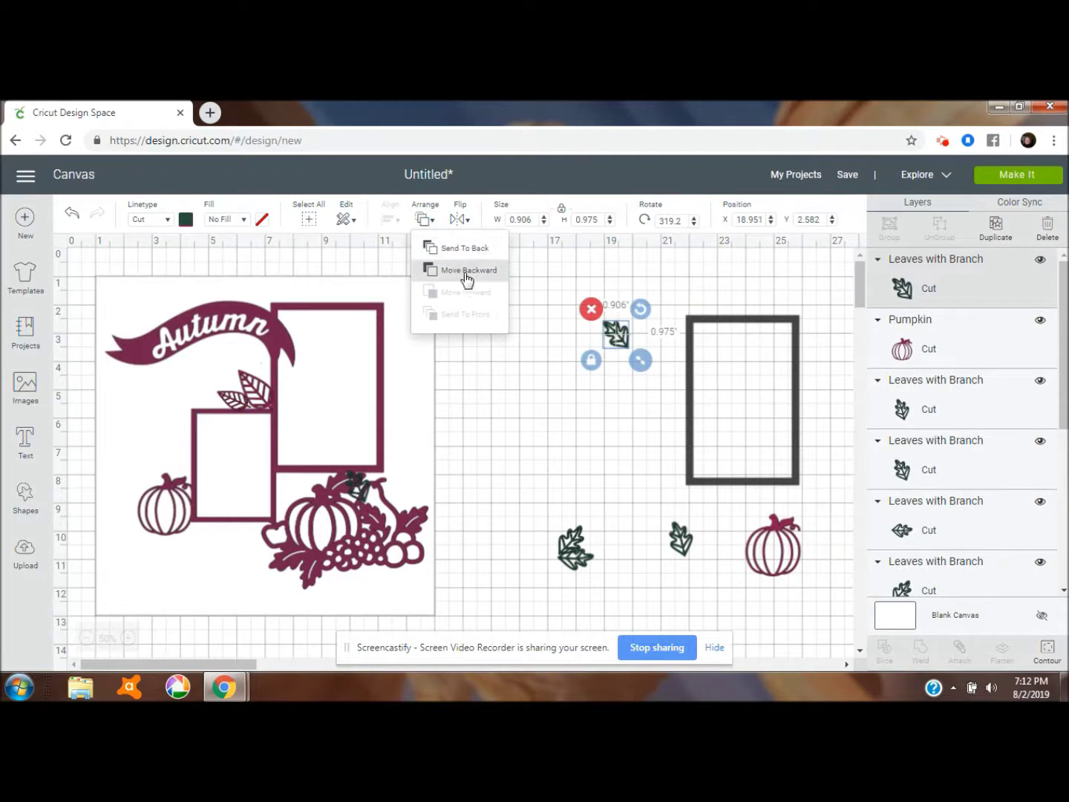
left_click_drag(615, 337, 517, 328)
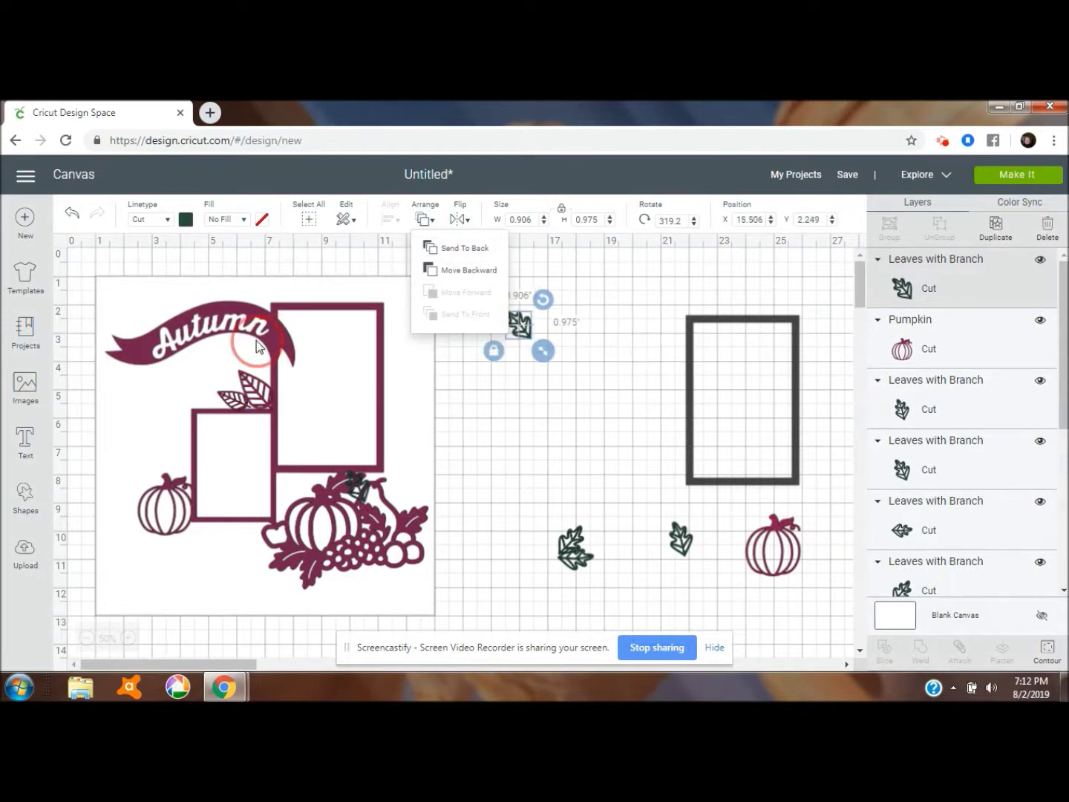
left_click_drag(523, 331, 582, 364)
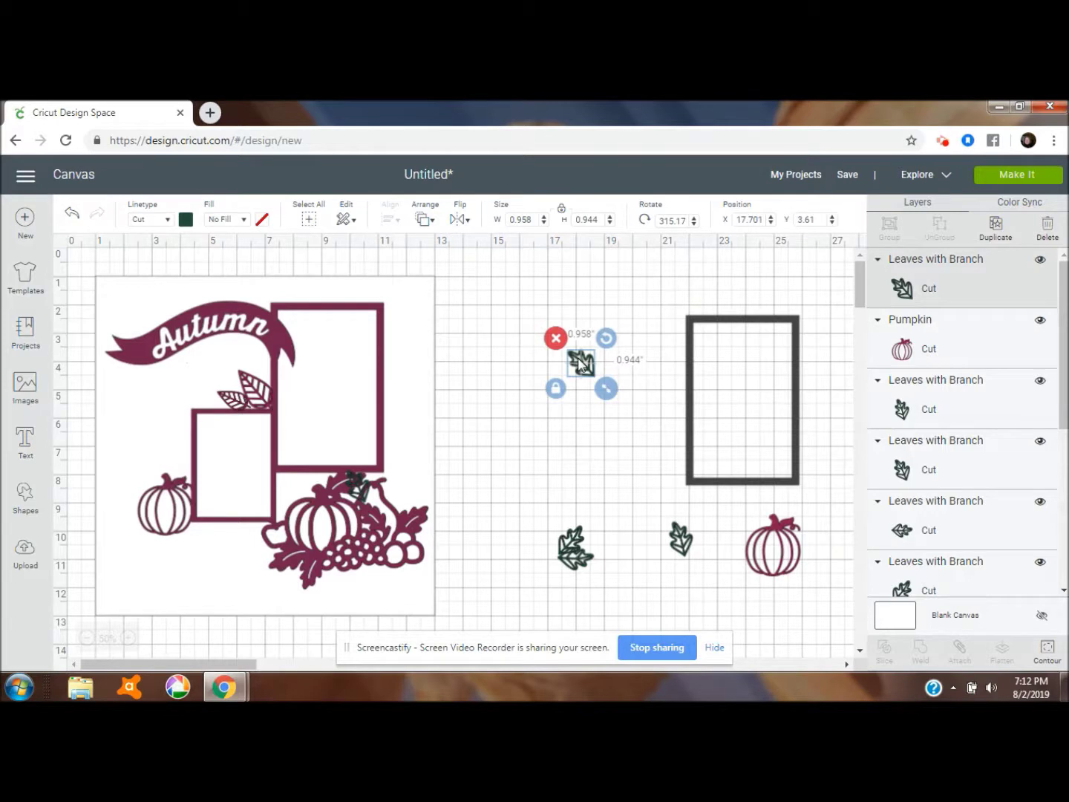
- Delete the four spare branch leaves lying outside the background square
left_click(555, 337)
left_click(577, 553)
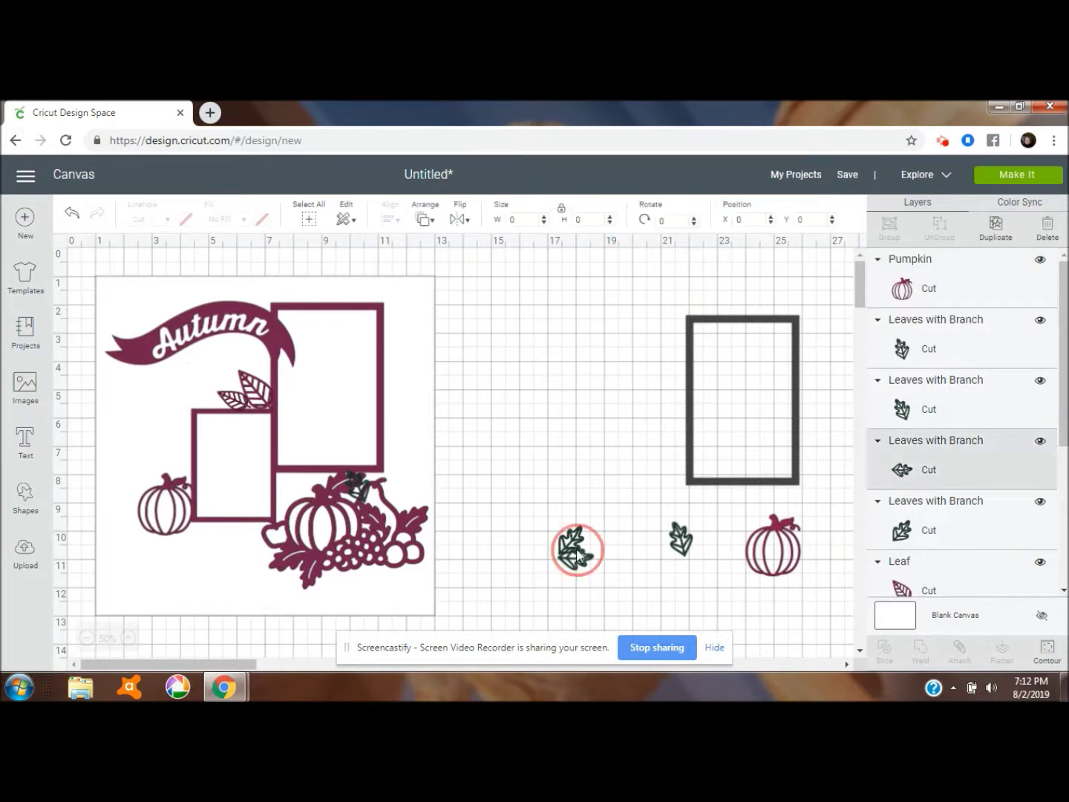
left_click_drag(578, 552, 585, 482)
left_click(553, 464)
left_click(571, 542)
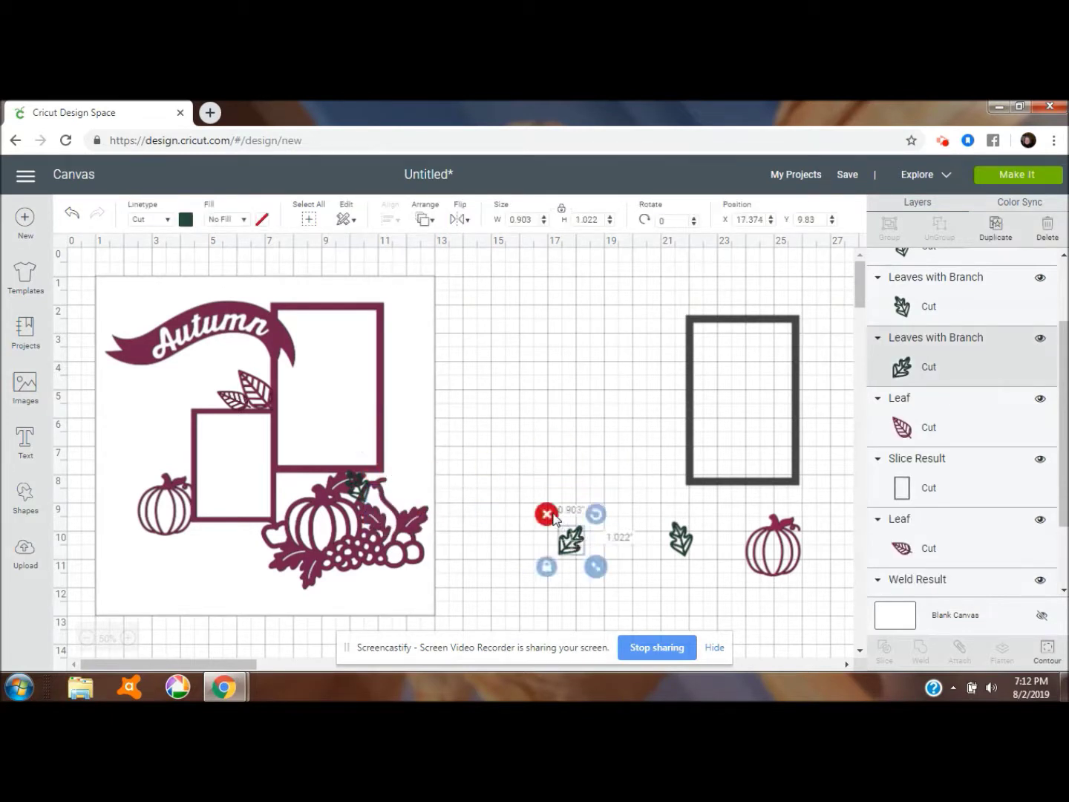
left_click(547, 514)
left_click(680, 541)
left_click(659, 514)
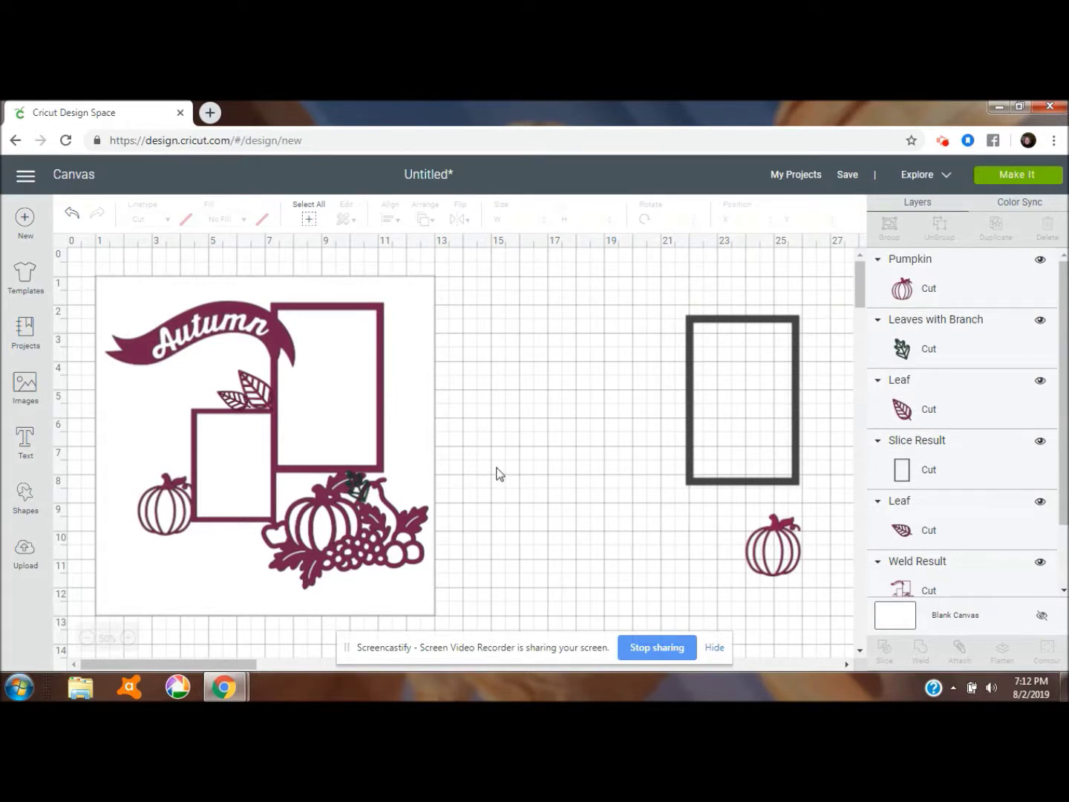
- Place the spare pumpkin above the welded pumpkin at about X 1.53, Y 6.39 and duplicate it
left_click_drag(761, 540, 135, 465)
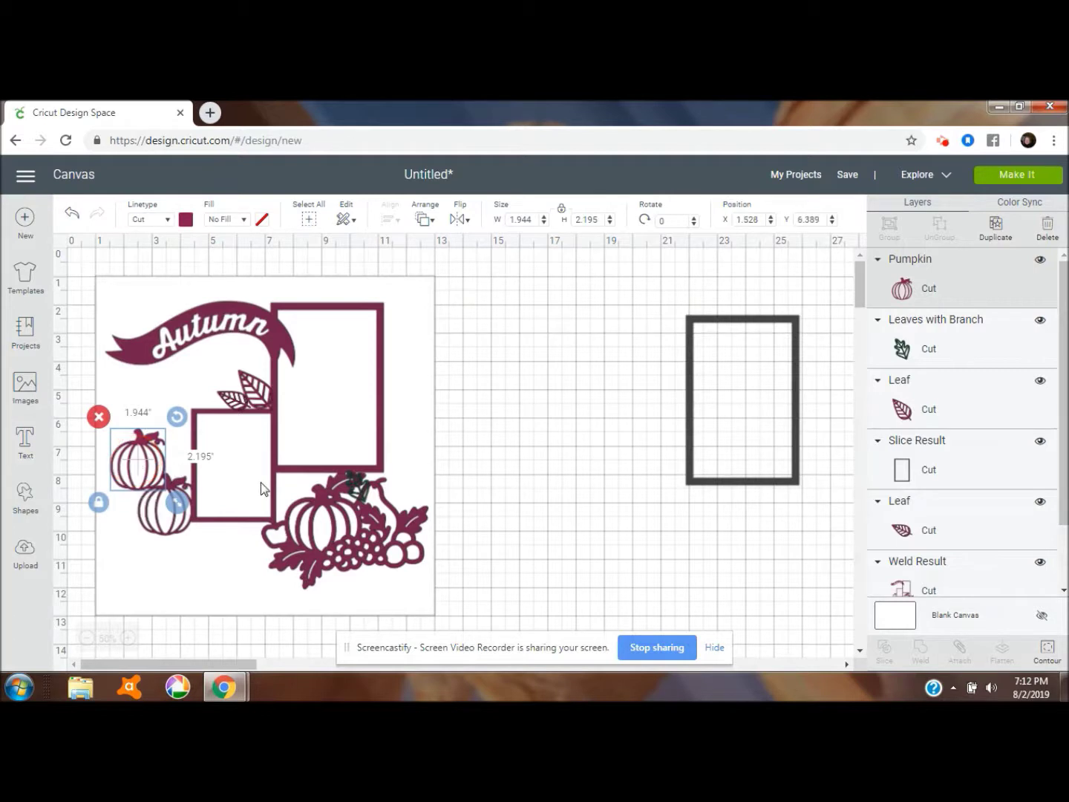
left_click(995, 227)
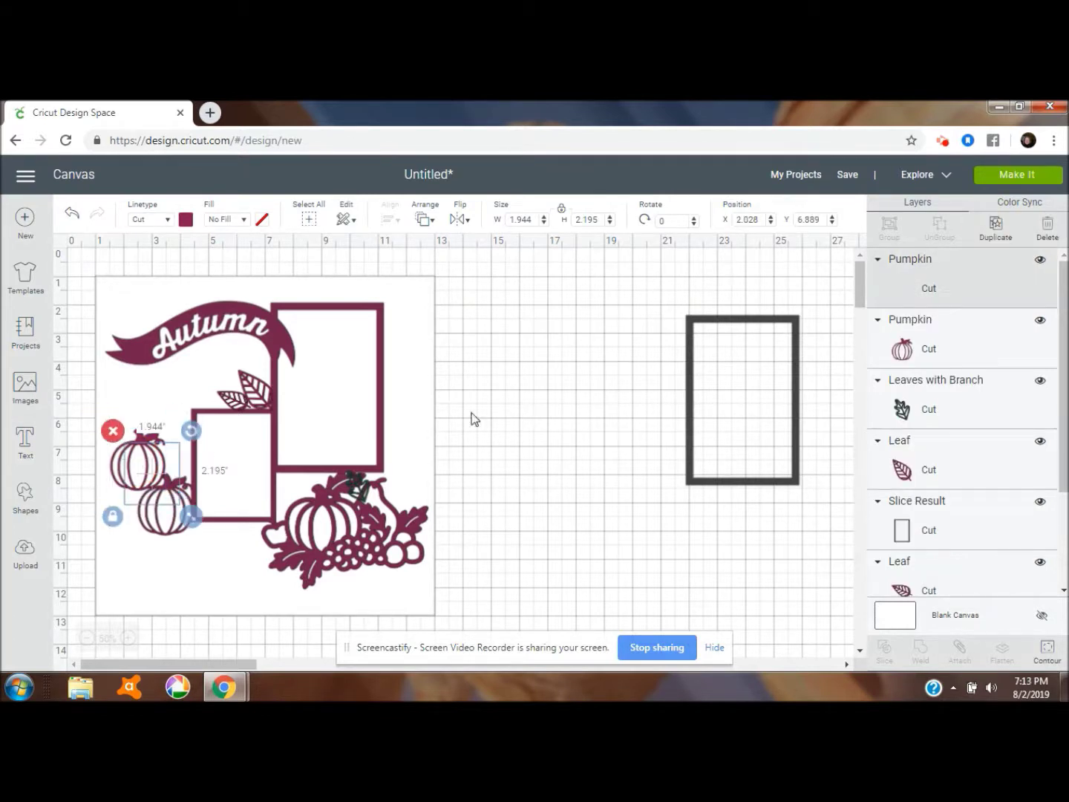
- Shrink the pumpkin copy to about 1.6 by 1.8 inches and place it above the other two at about X 2.86, Y 4.89
left_click_drag(190, 515, 176, 424)
left_click(153, 481)
left_click(520, 417)
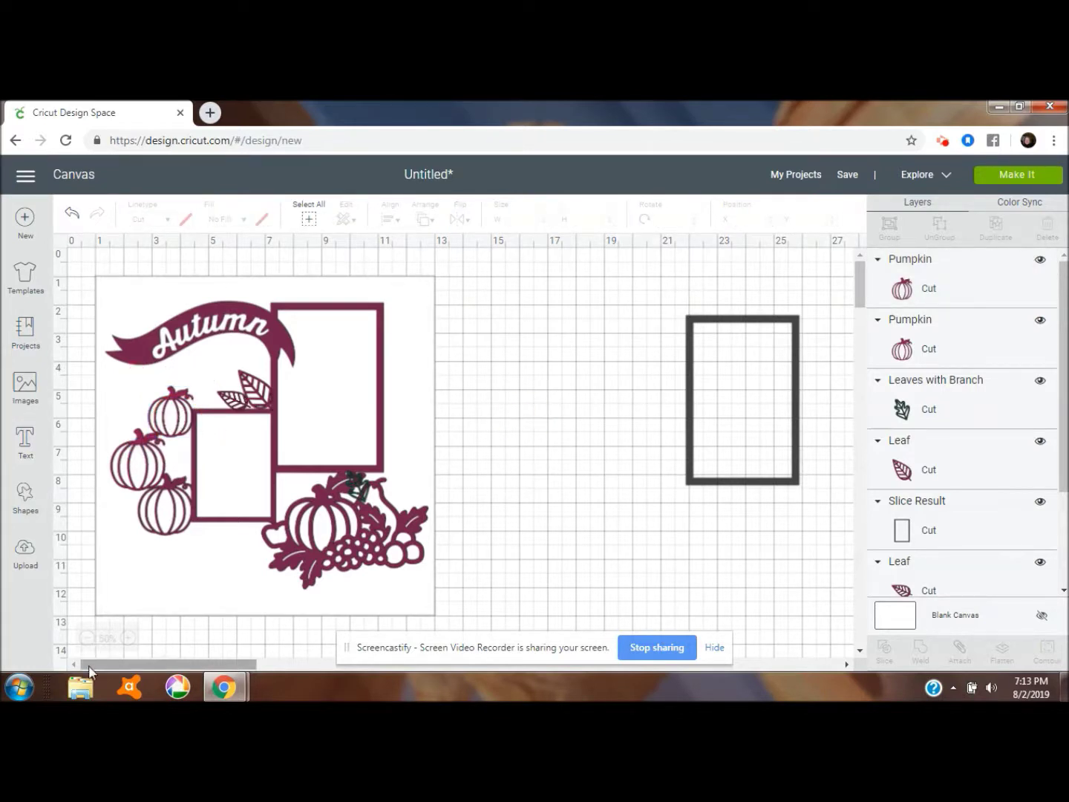
- Nudge the middle pumpkin to about X 1.49 and the small upper pumpkin to about X 2.86, Y 4.93 so that they touch
left_click(127, 638)
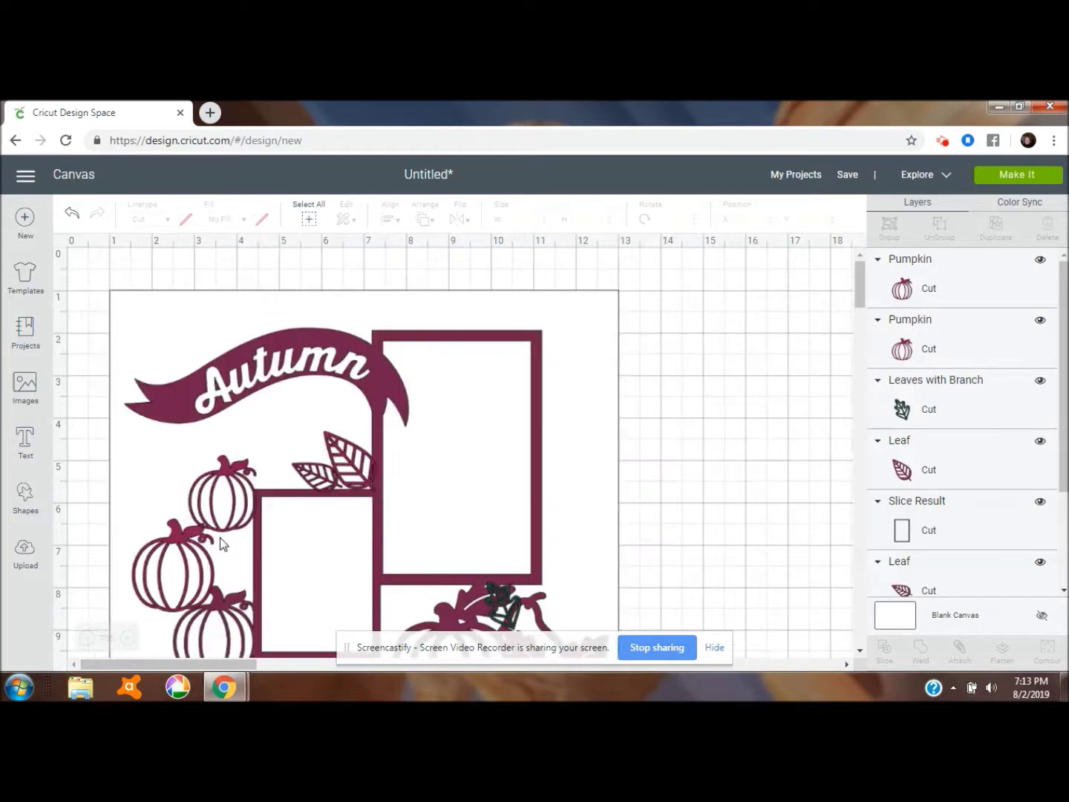
left_click(224, 536)
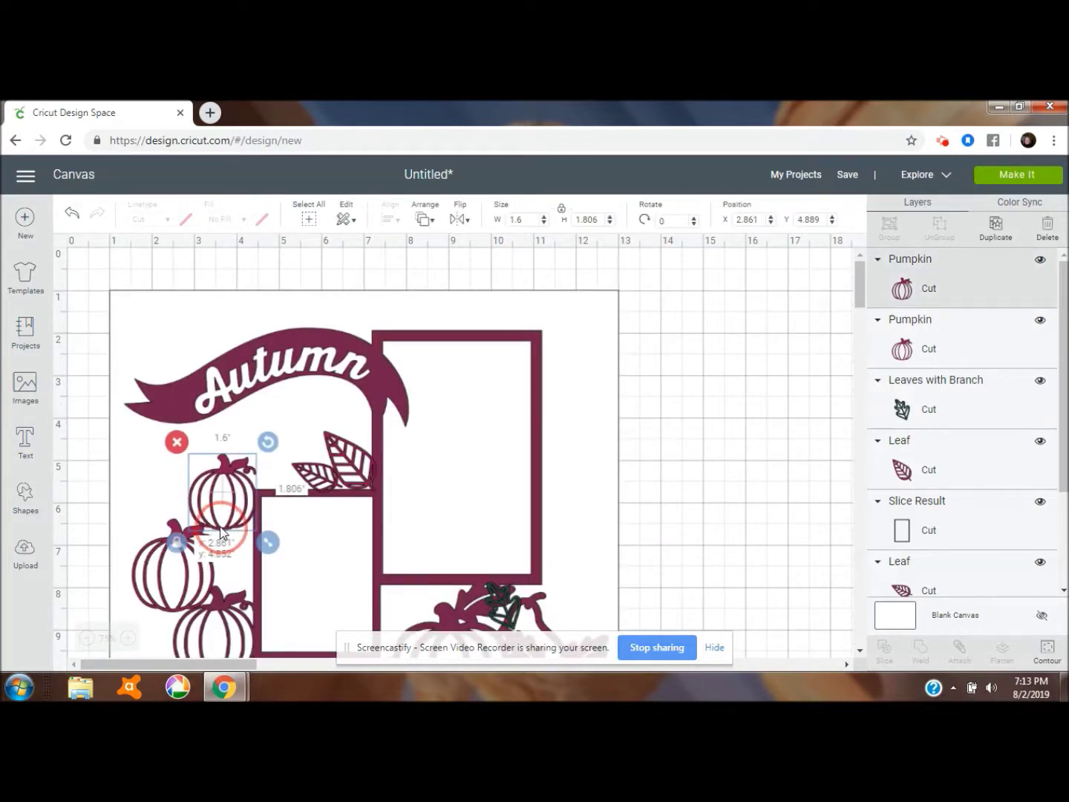
left_click_drag(221, 529, 220, 530)
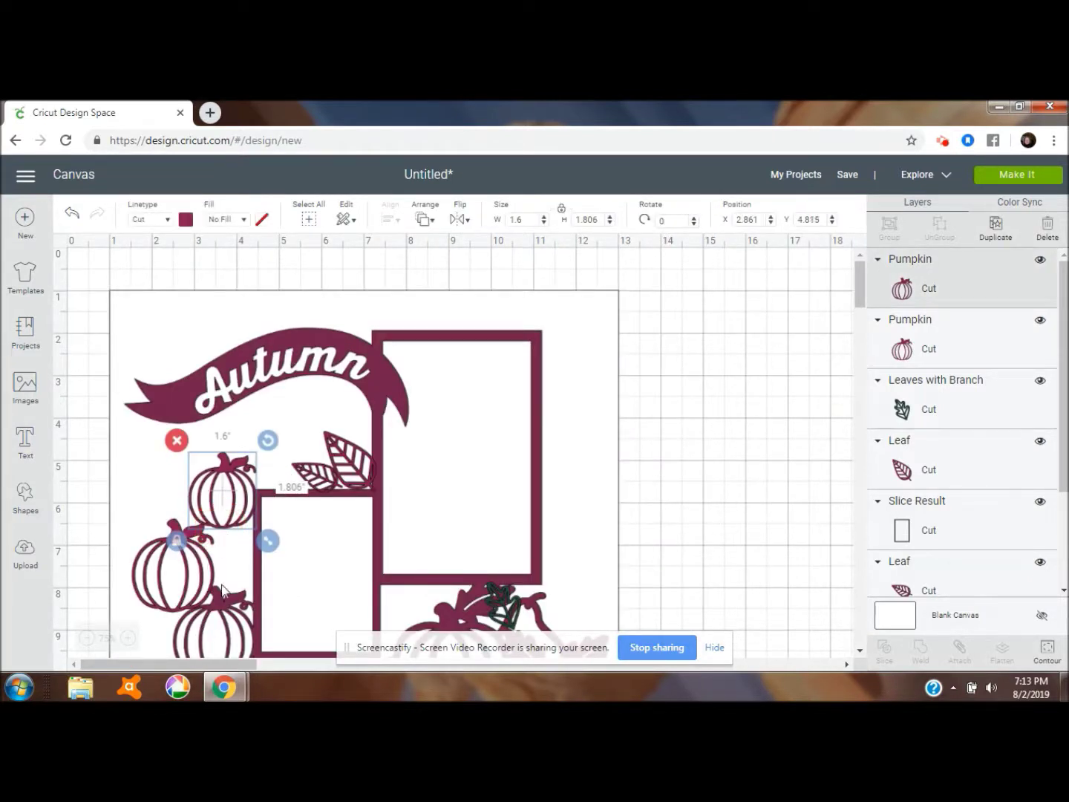
left_click_drag(179, 591, 177, 592)
left_click_drag(251, 525, 246, 521)
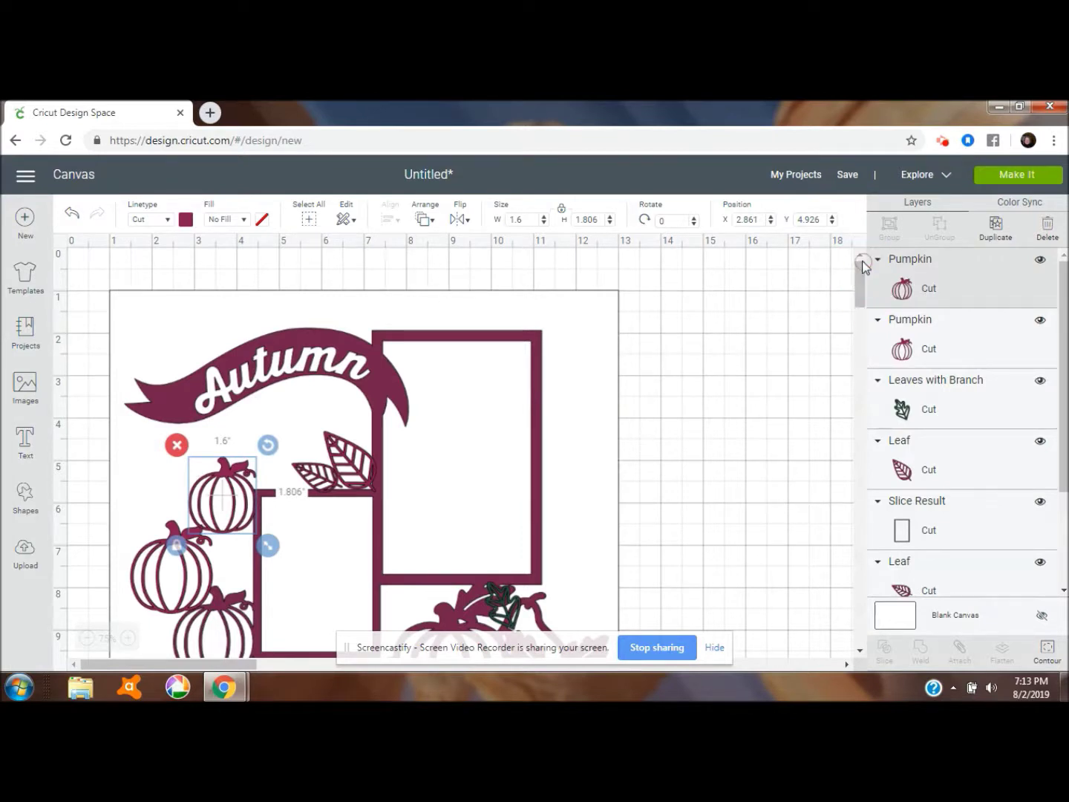
- Delete the dark green branch leaf overlapping the harvest outline
left_click(987, 351, "shift")
left_click(984, 399, "shift")
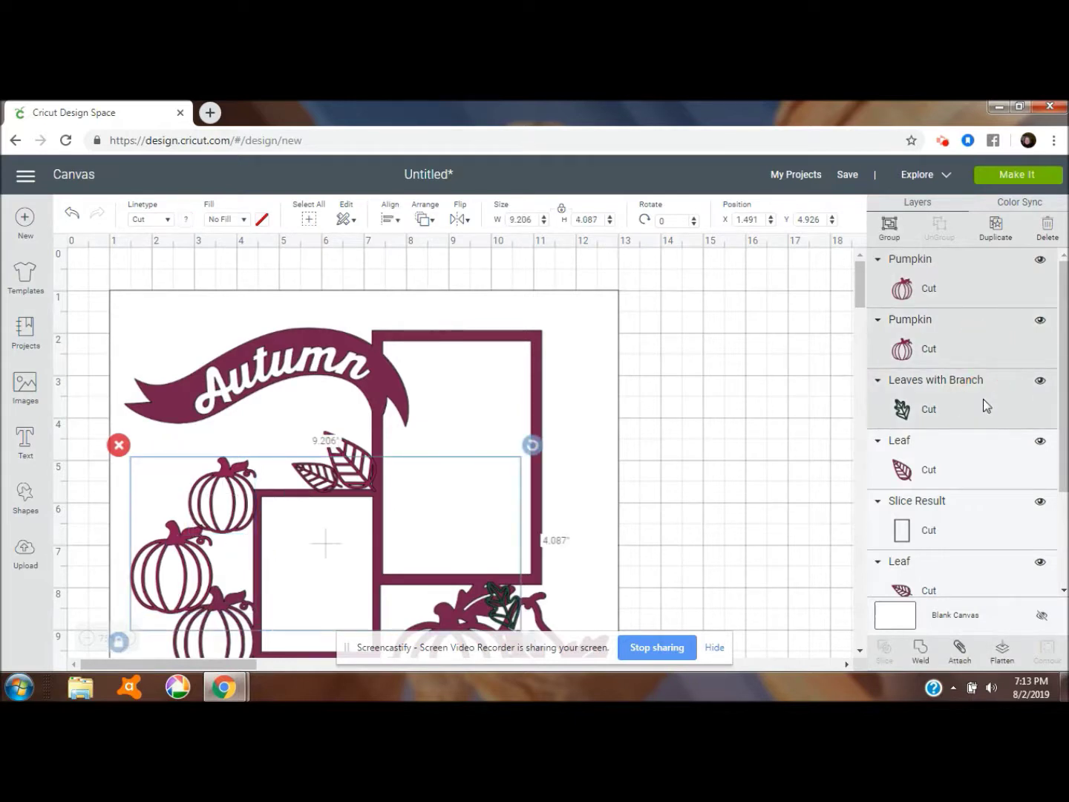
left_click(982, 399)
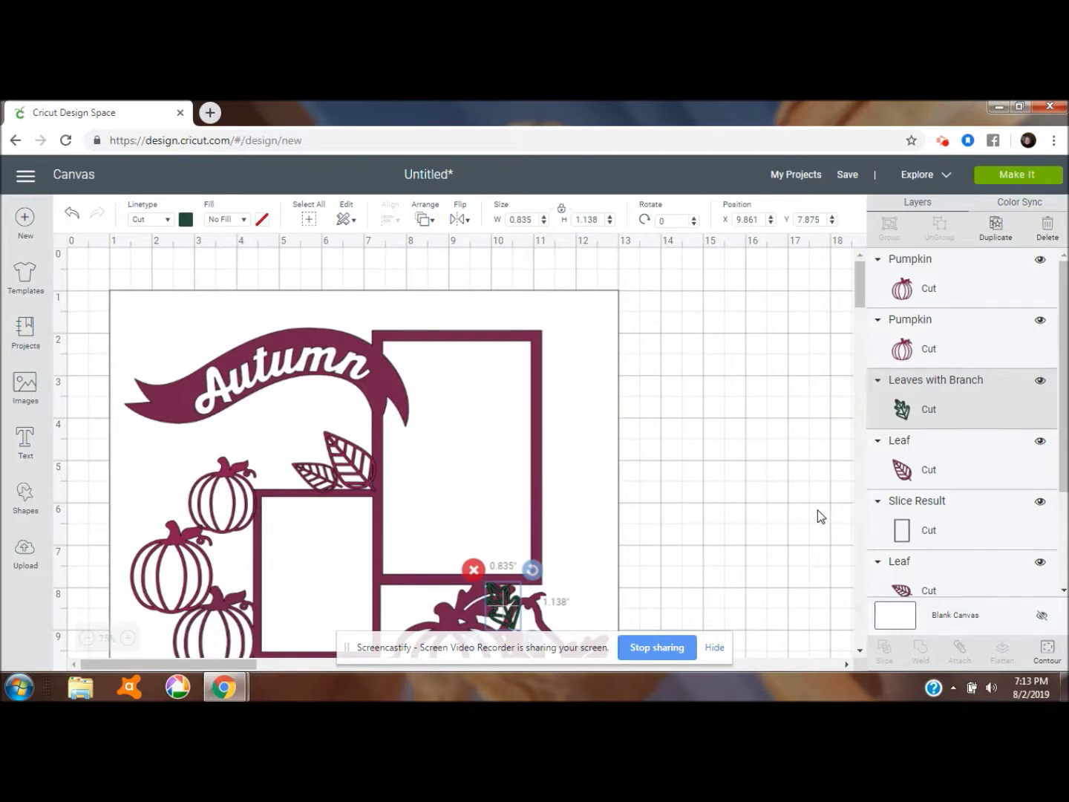
key("Delete")
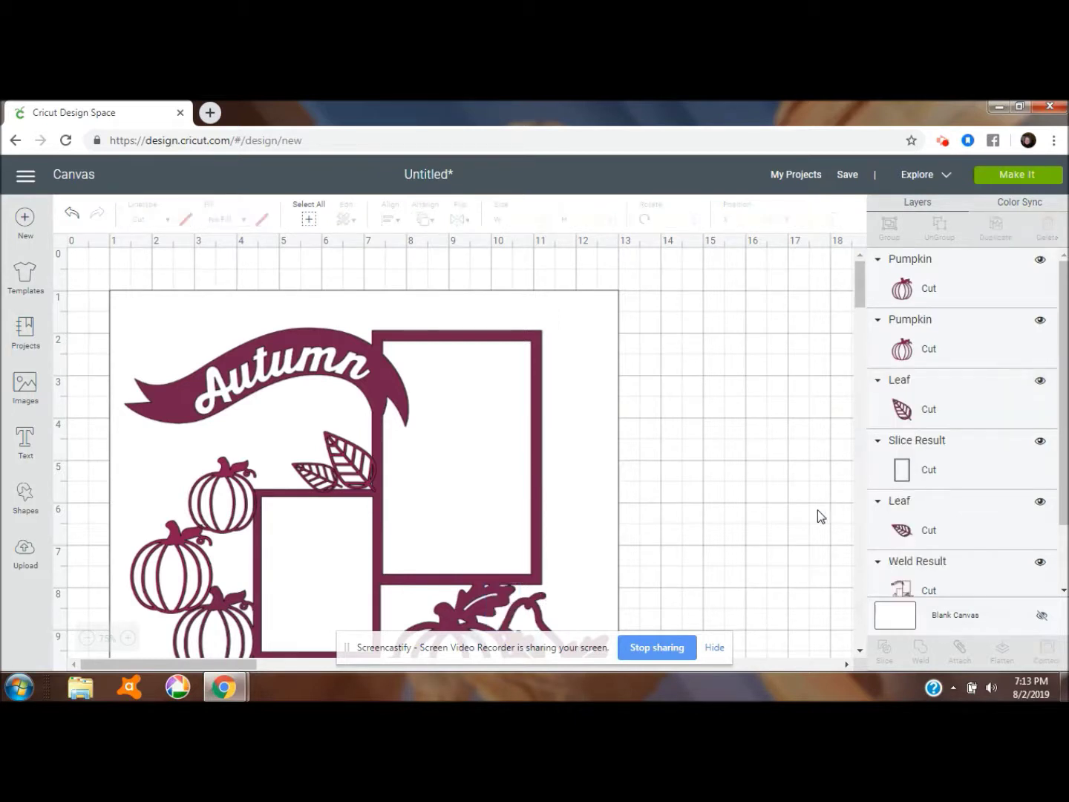
left_click(979, 271)
left_click(971, 354, "shift")
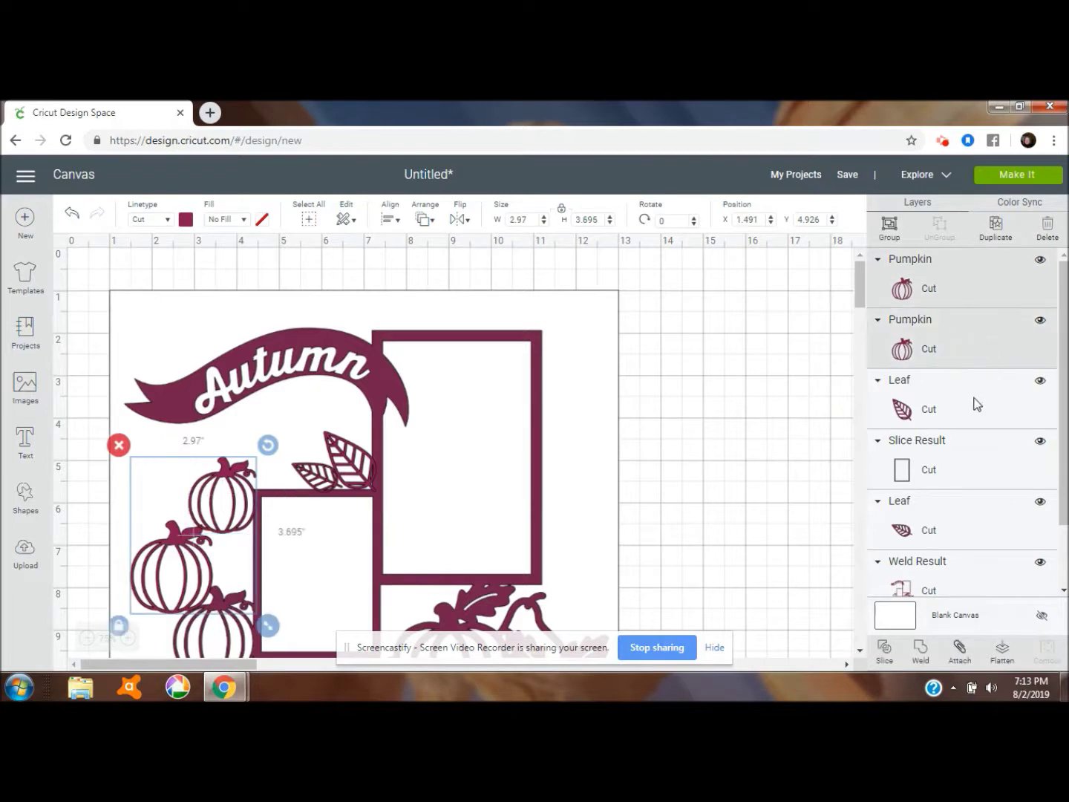
left_click(974, 398, "shift")
left_click(977, 469, "shift")
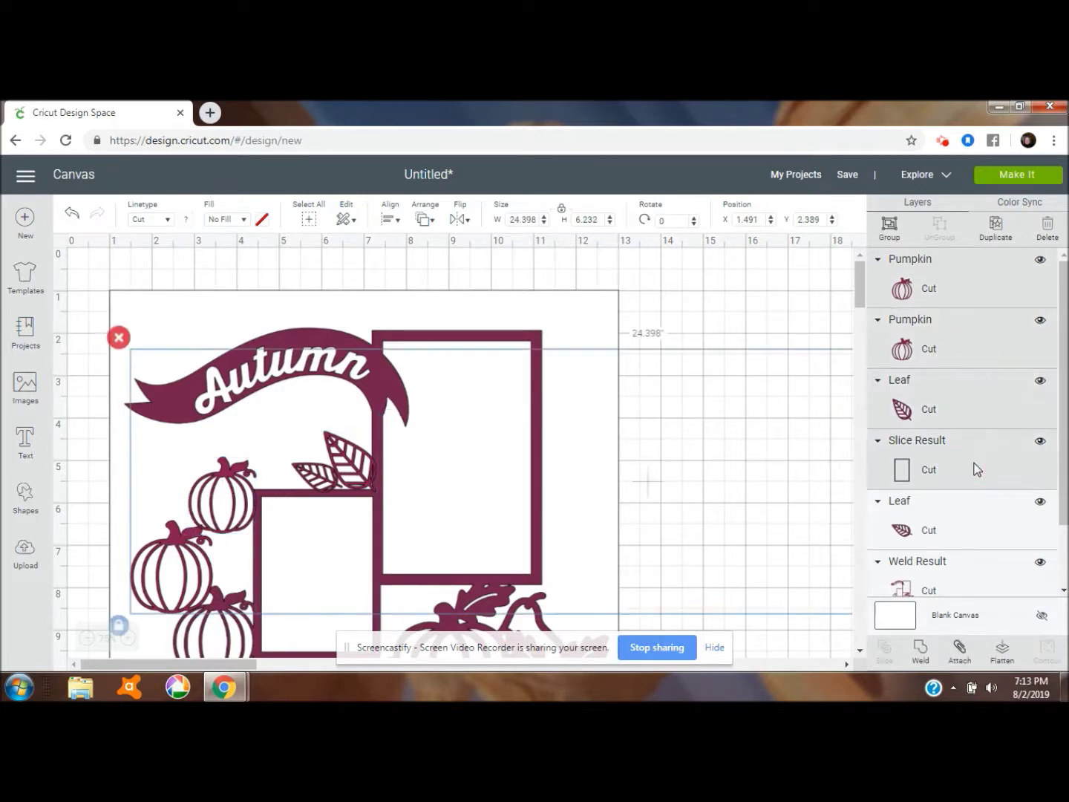
left_click(980, 525, "shift")
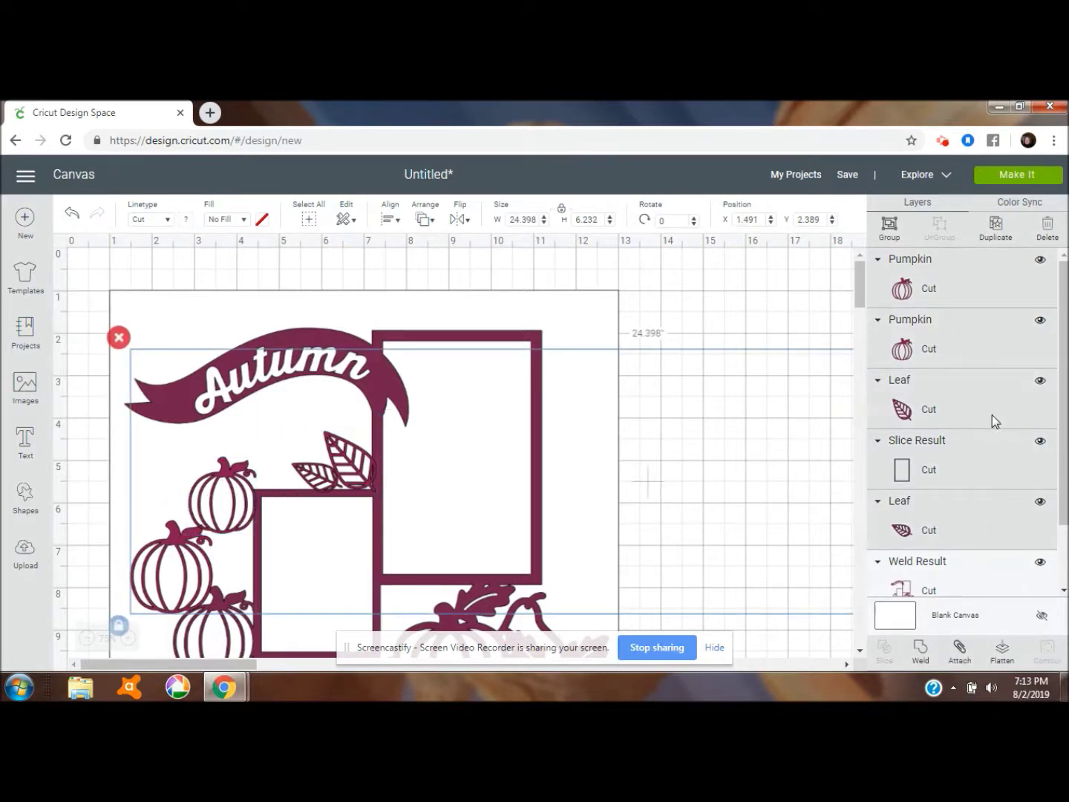
left_click(978, 477)
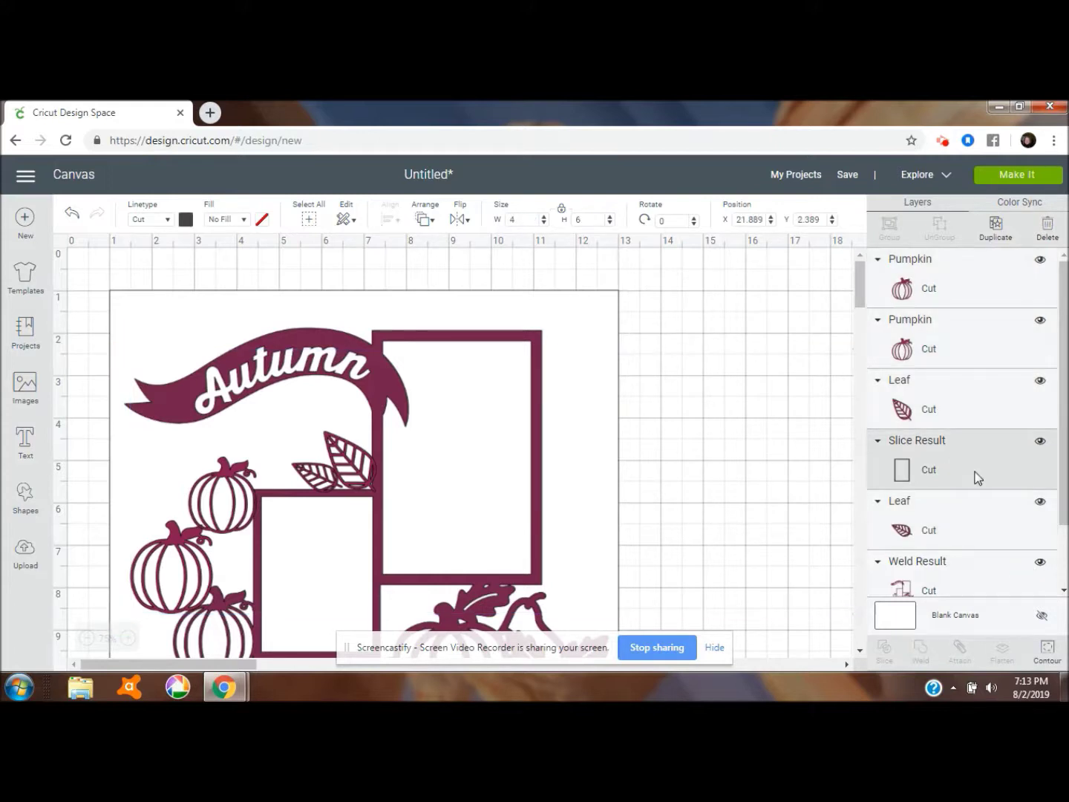
- Weld the two separate pumpkins and both loose leaves to the frame, banner and harvest design, leaving out the spare frame and background square
left_click(957, 283)
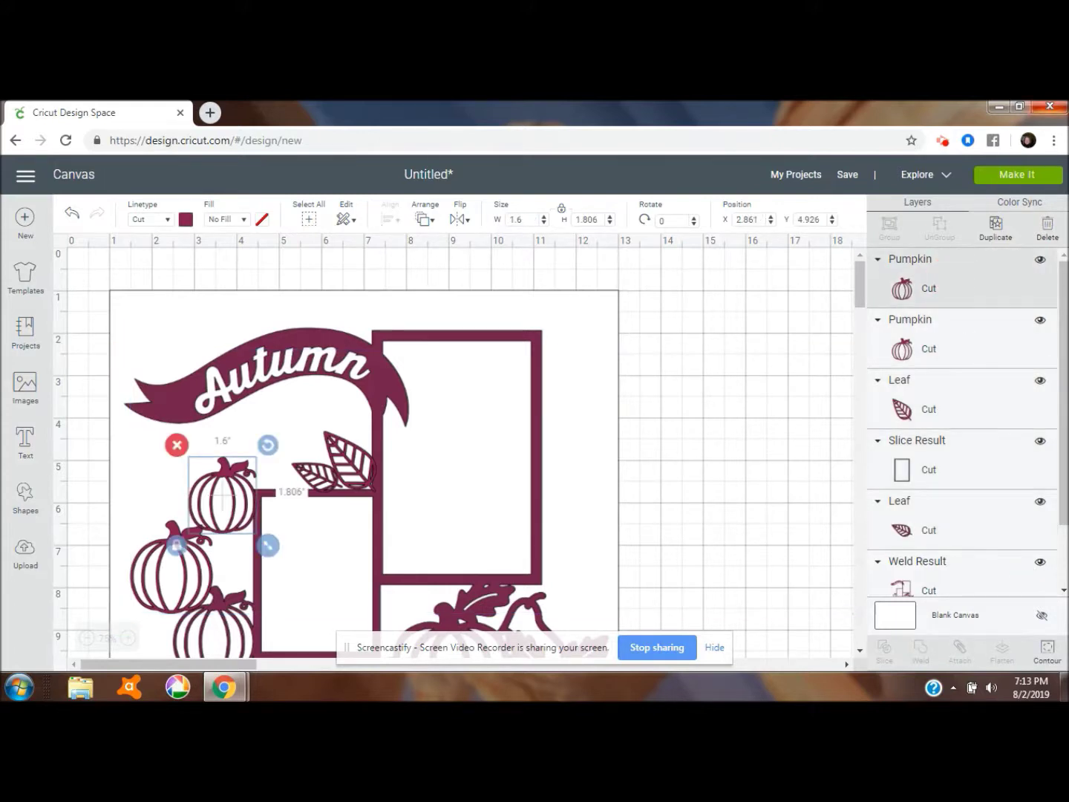
left_click(976, 362, "shift")
left_click(975, 401, "shift")
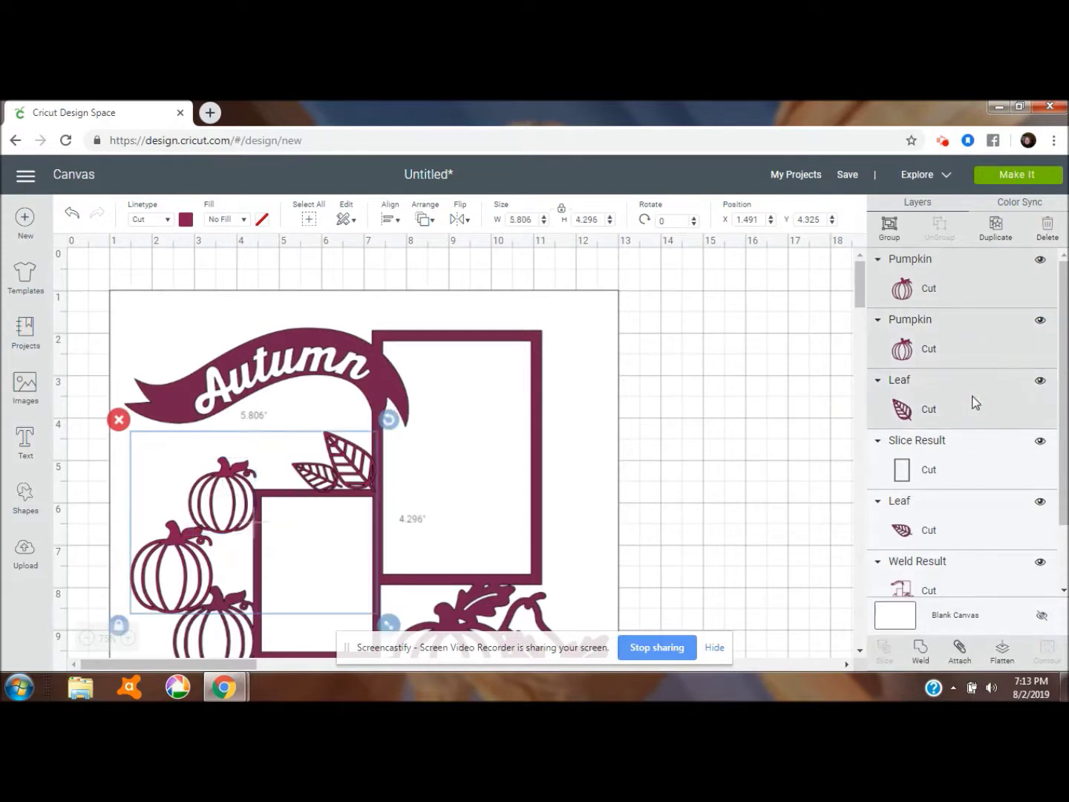
left_click(992, 512, "shift")
scroll(995, 513, "down", 2)
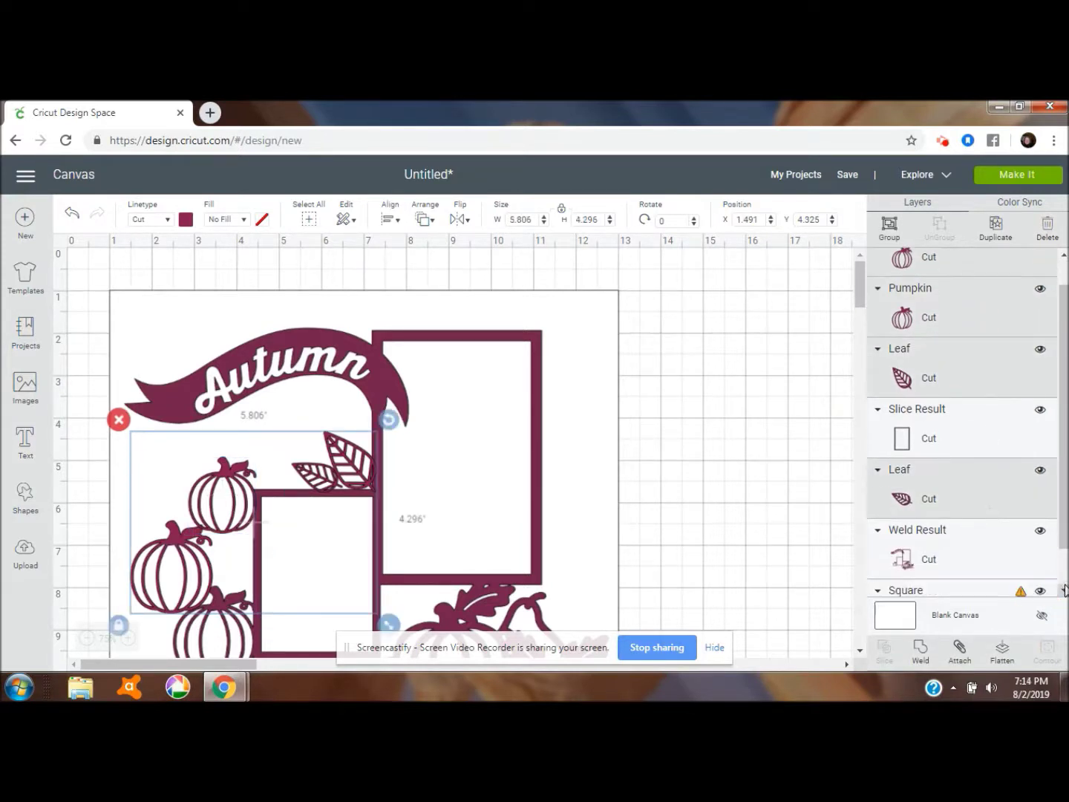
left_click(995, 520, "shift")
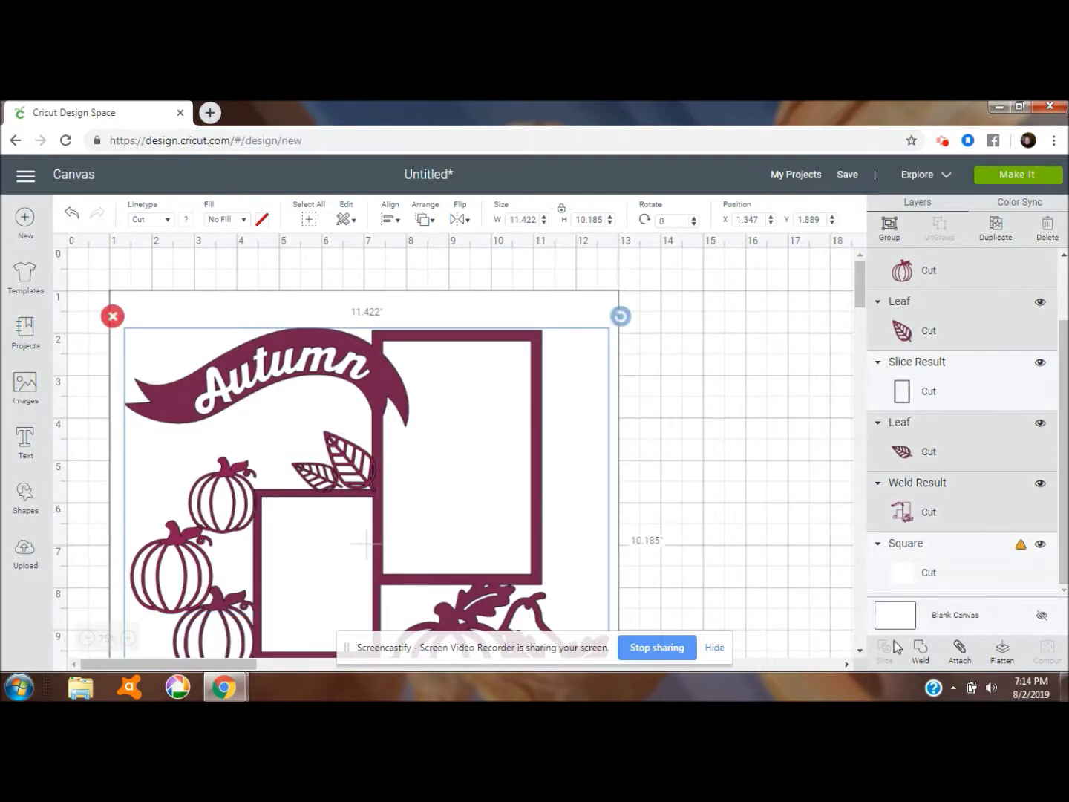
left_click(922, 651)
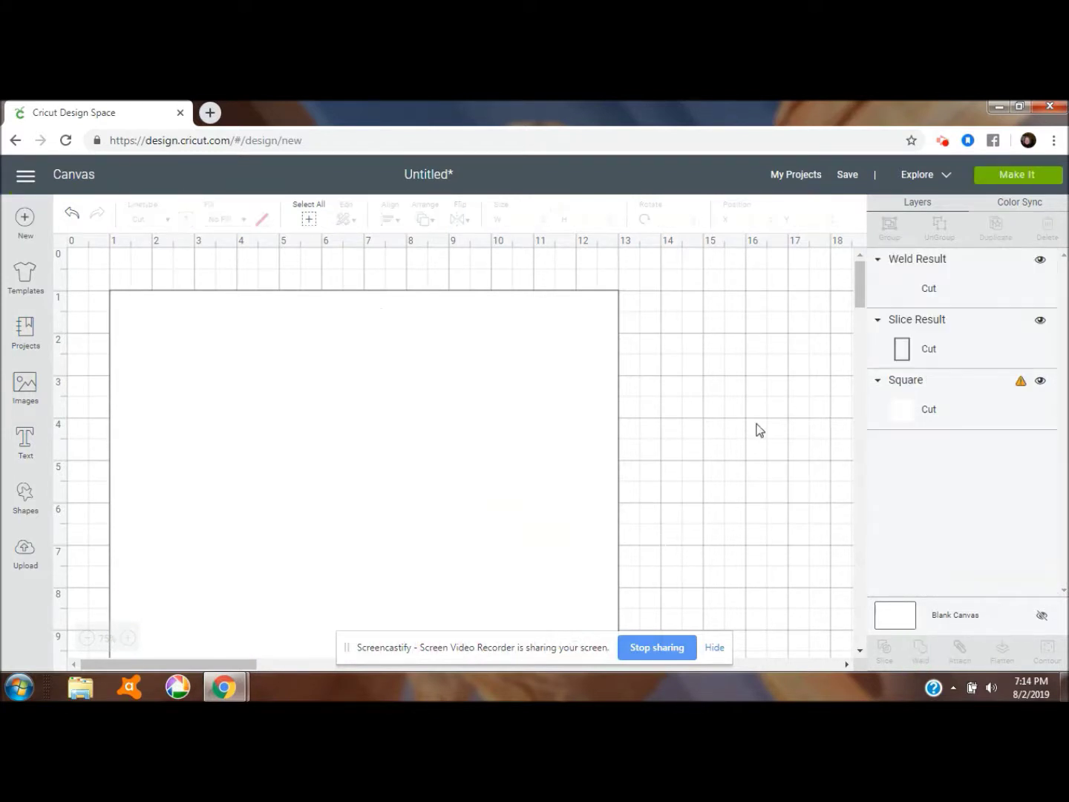
- Delete the spare dark grey frame lying outside the background square
left_click(86, 637)
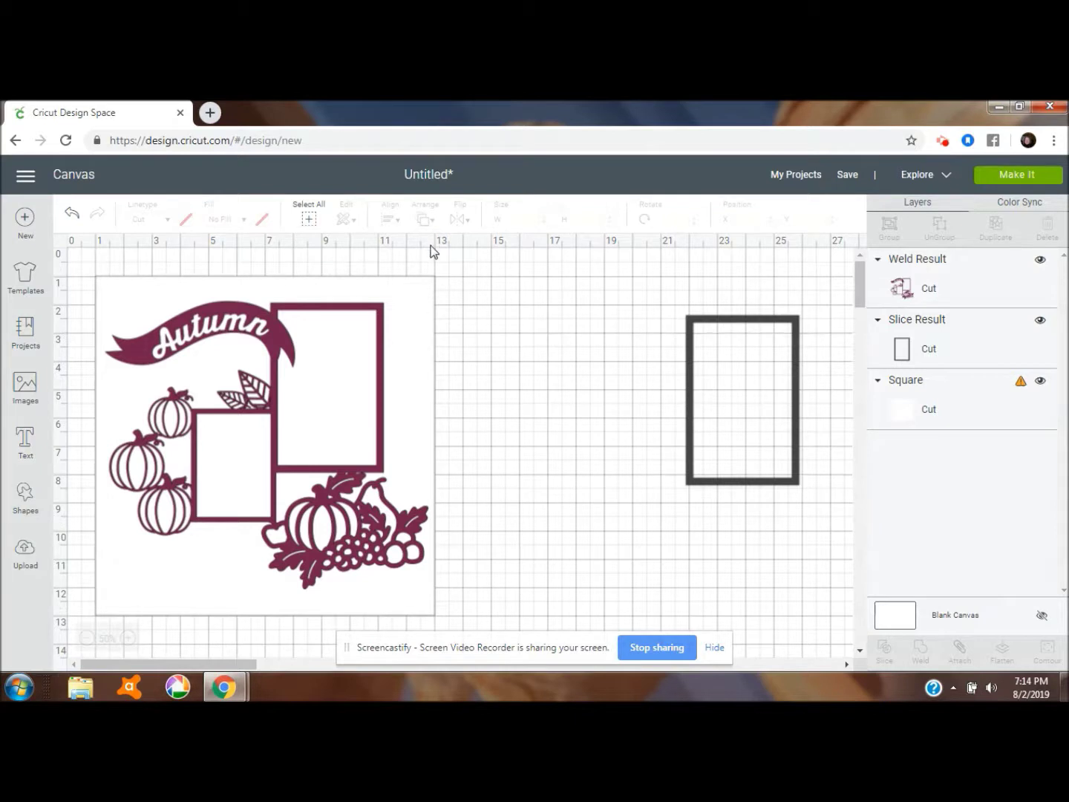
left_click(418, 299)
left_click(726, 329)
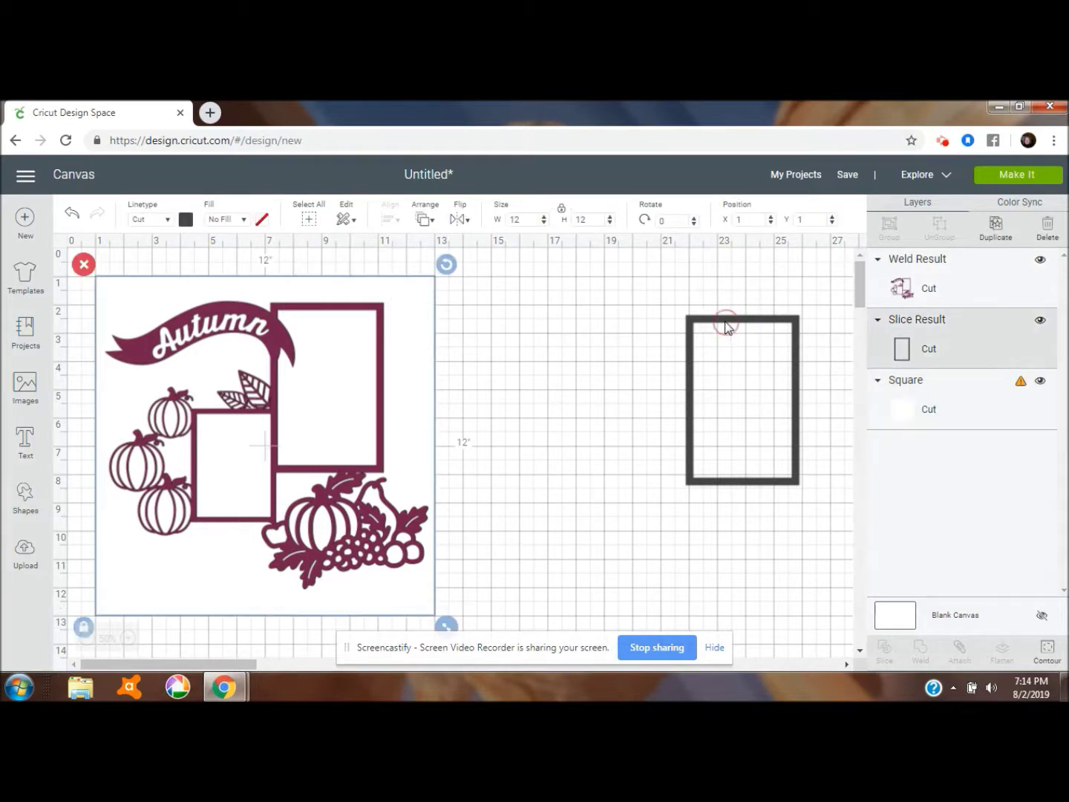
key("Delete")
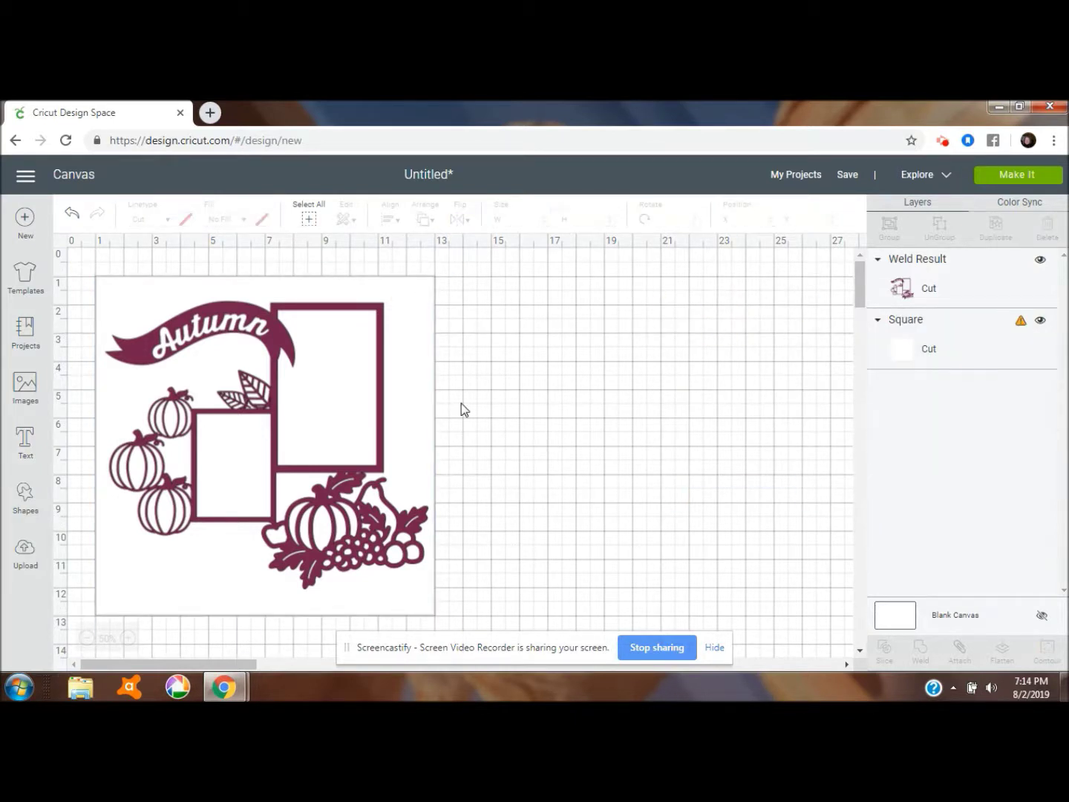
- Try to send the project to cutting with the 12 by 12 inch background square included
left_click(423, 300)
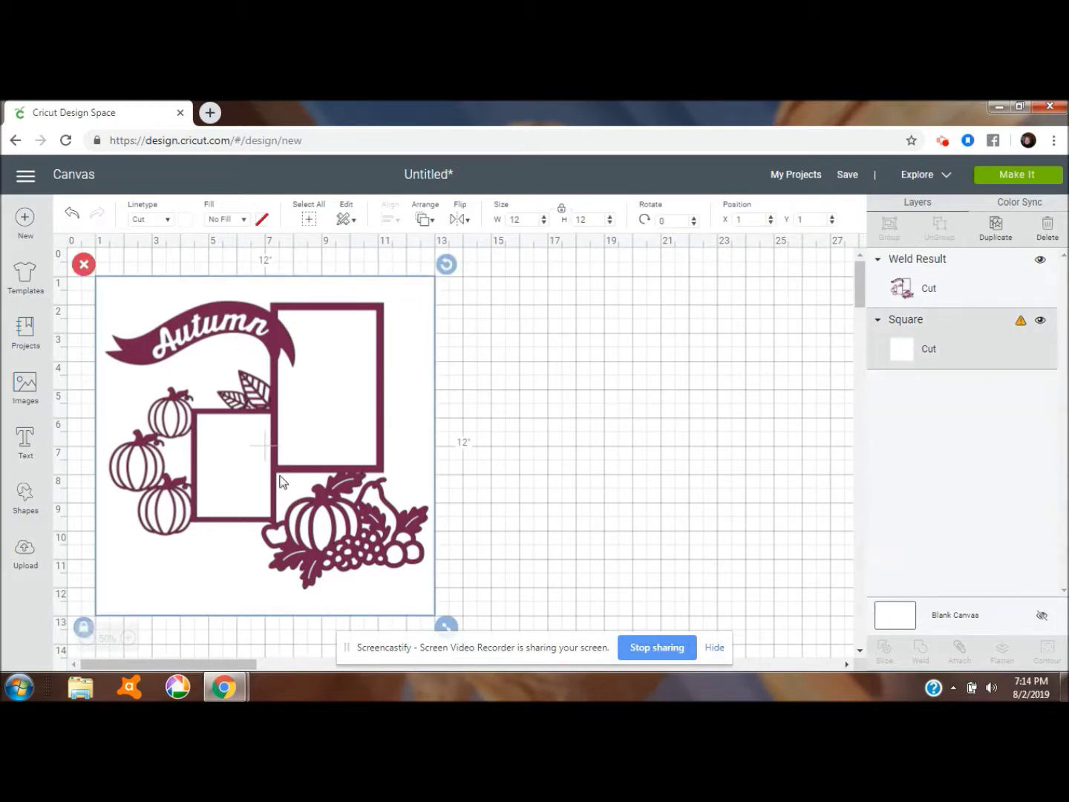
left_click(1024, 175)
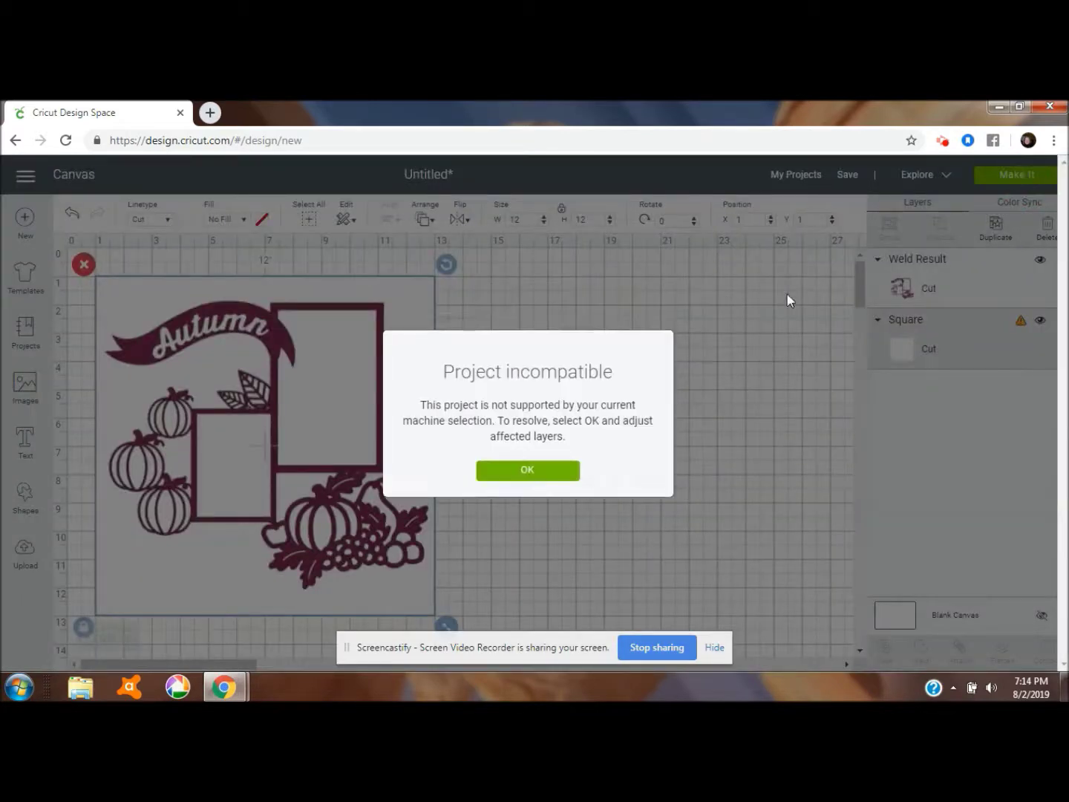
left_click(514, 473)
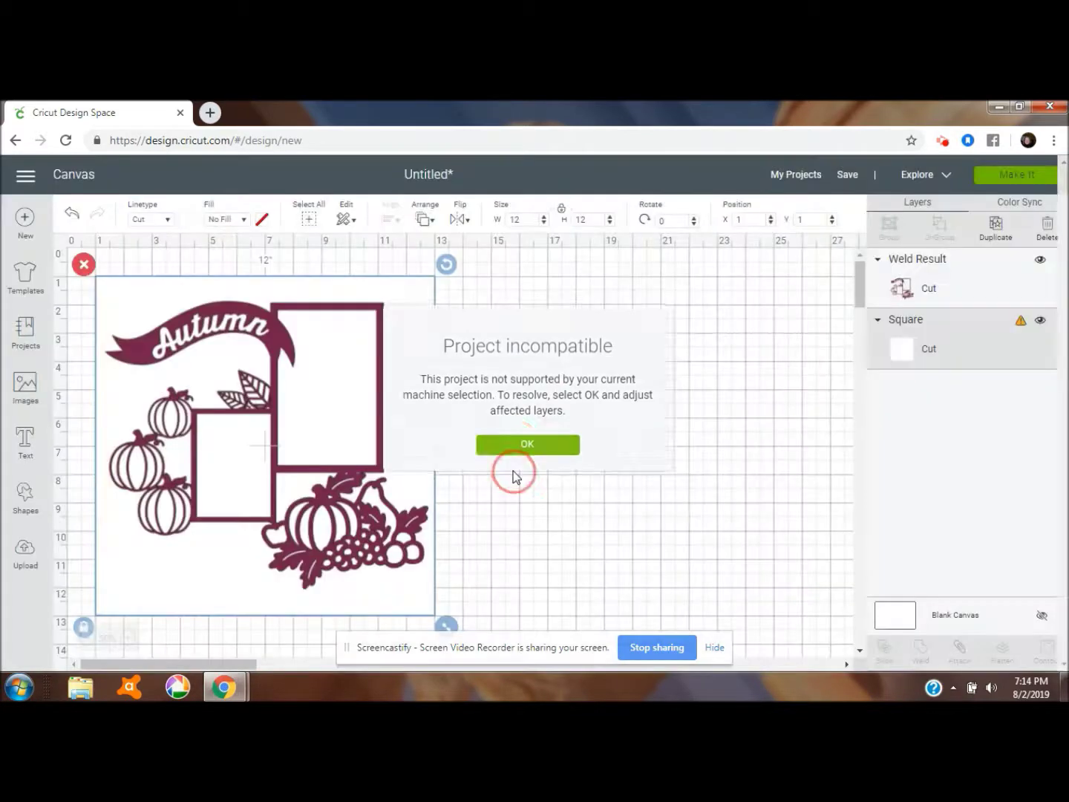
- Hide the background square and open the cutting mat preview of the welded design
left_click(414, 468)
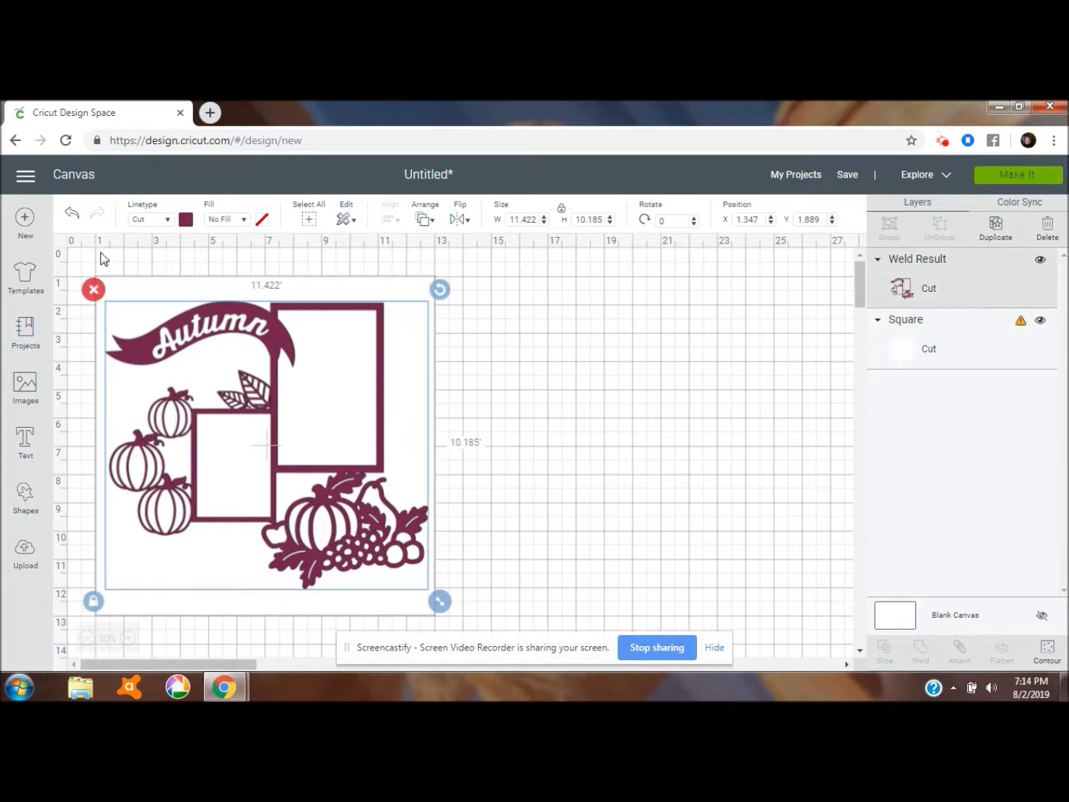
left_click(132, 290)
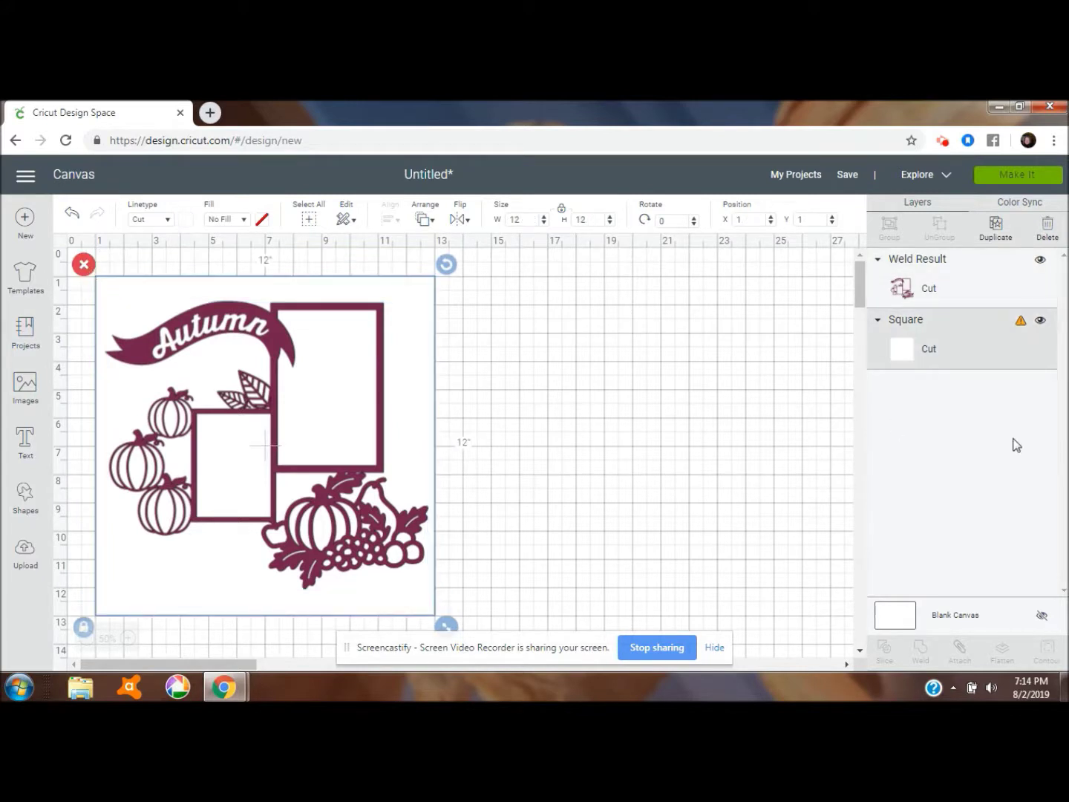
left_click(1039, 321)
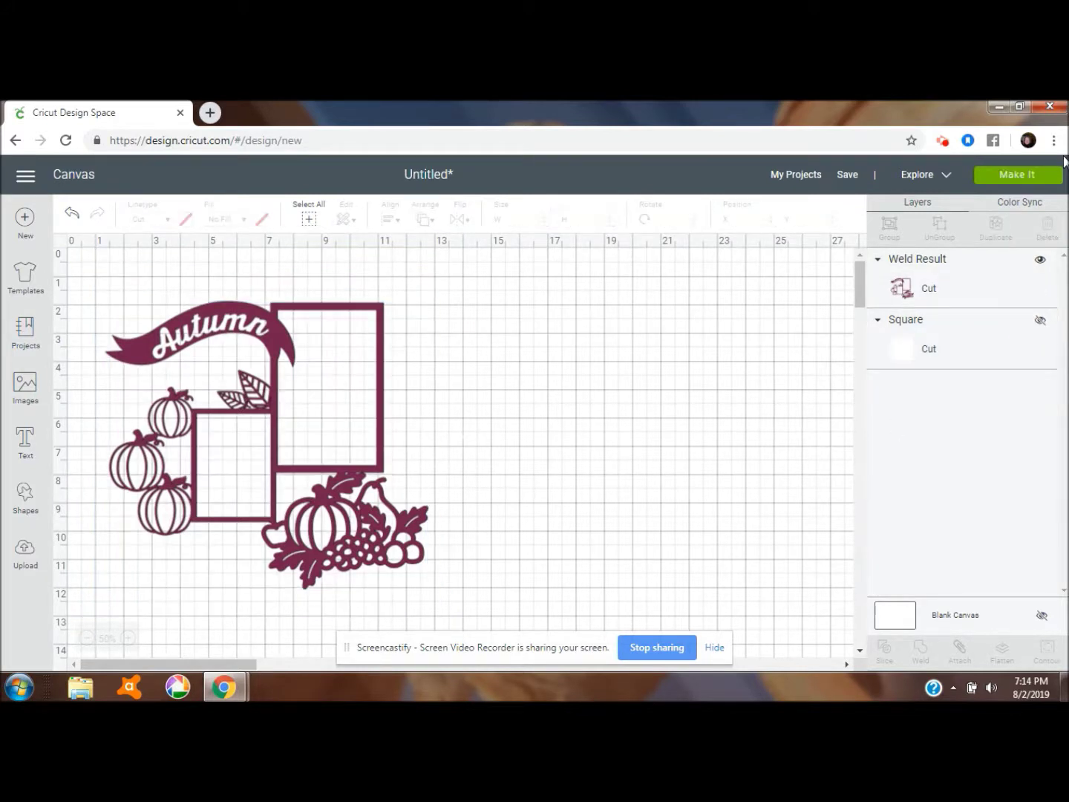
left_click(1010, 176)
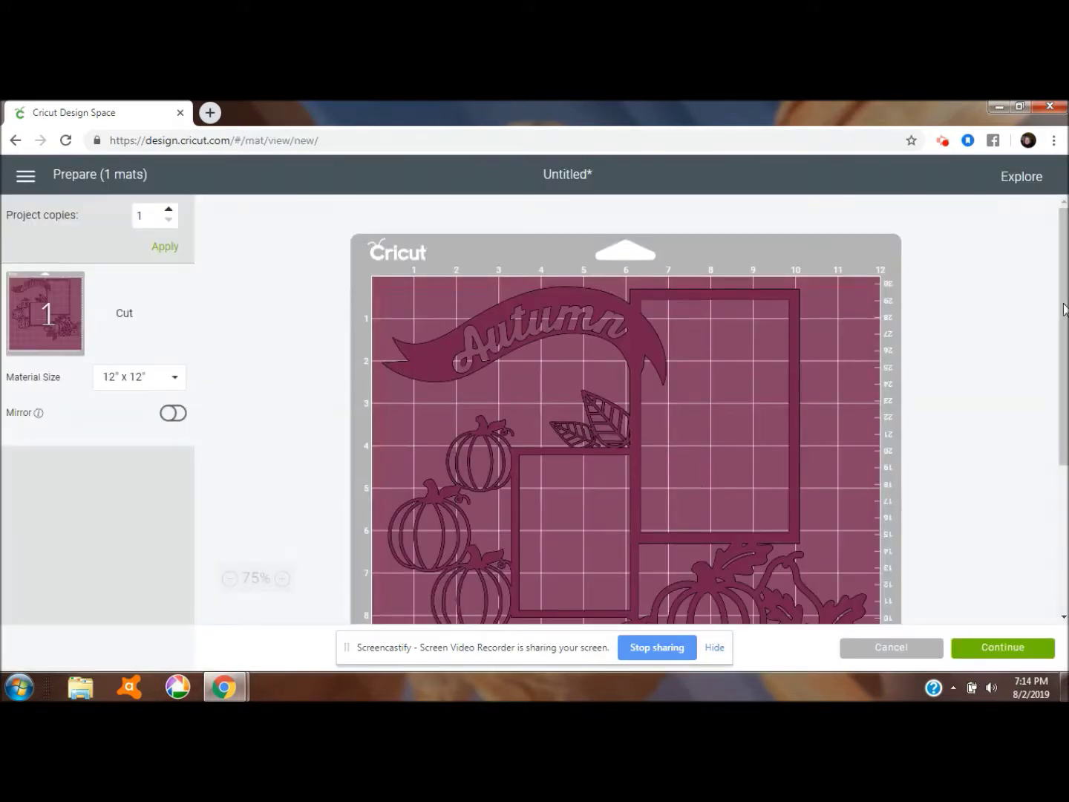
- Check the design's layout on the mat, then return to the canvas and show the background square again
left_click_drag(1063, 290, 1063, 378)
left_click(1063, 278)
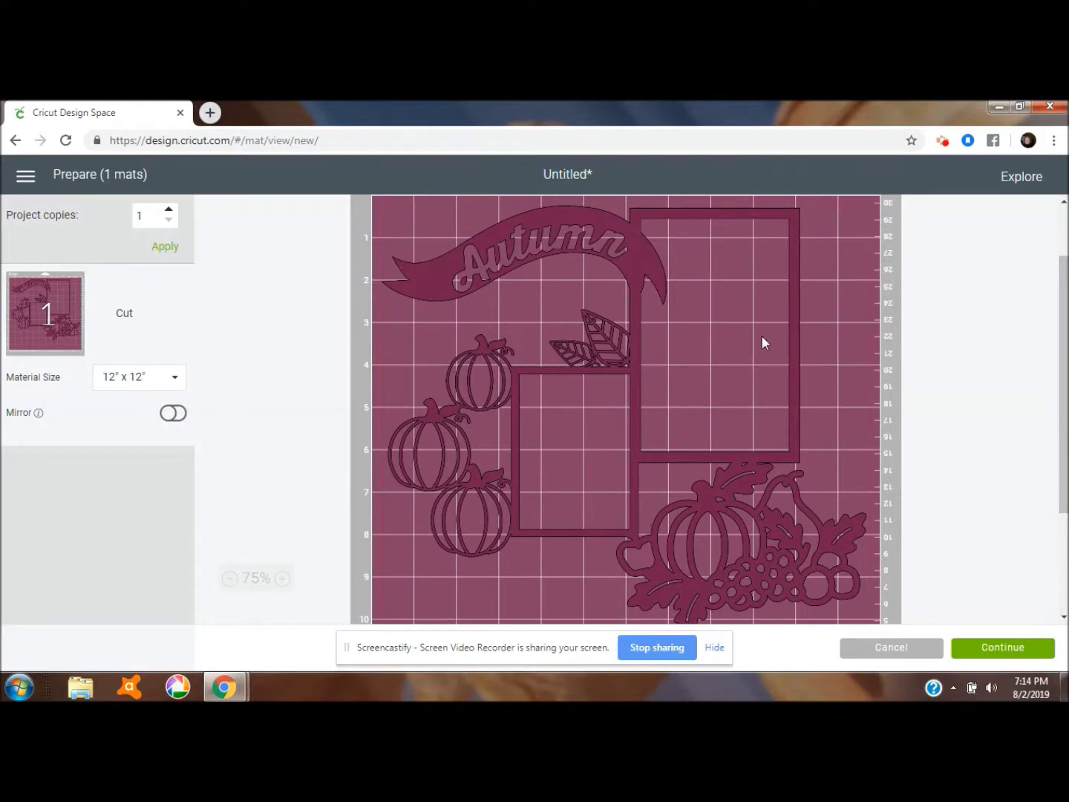
left_click(883, 652)
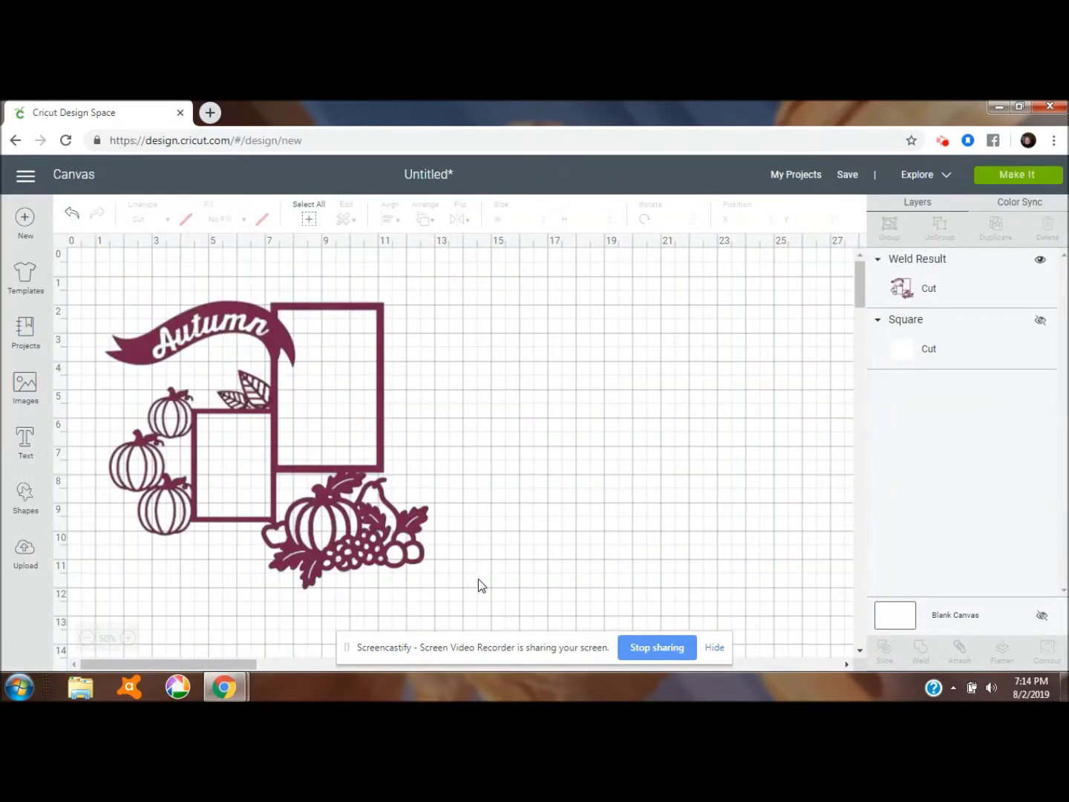
left_click(1039, 323)
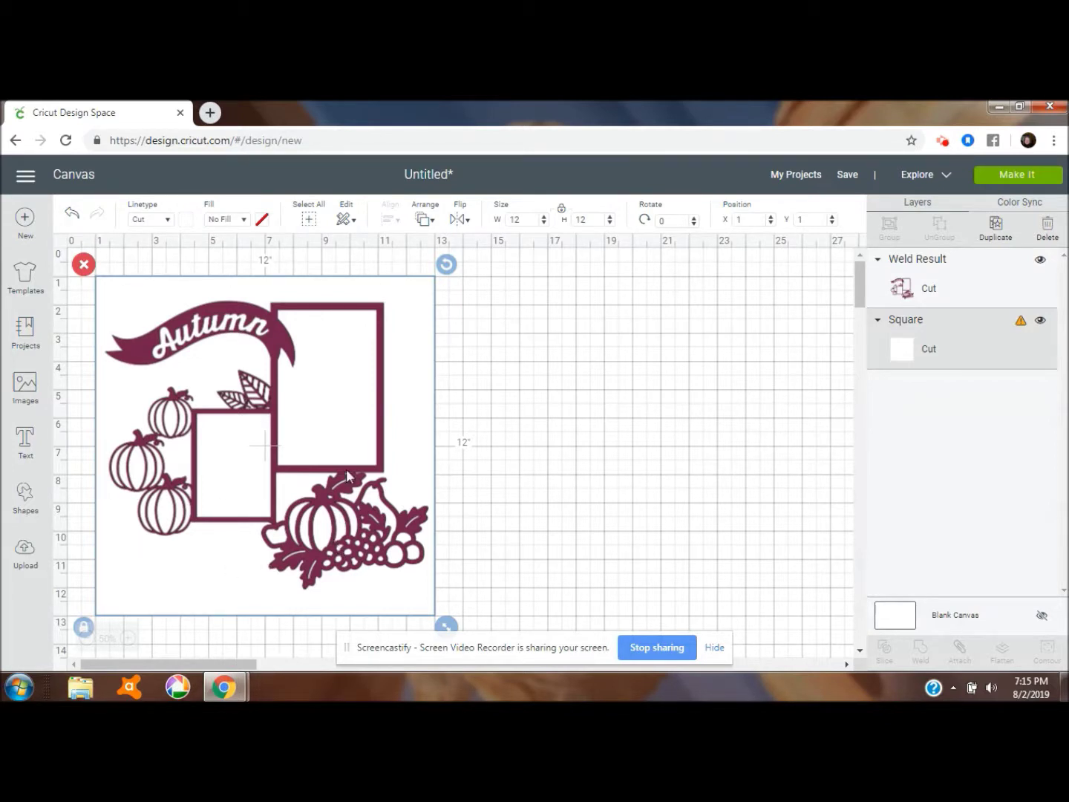
- Recolour the welded design dark red and move it slightly lower on the background square
left_click(211, 309)
left_click(189, 220)
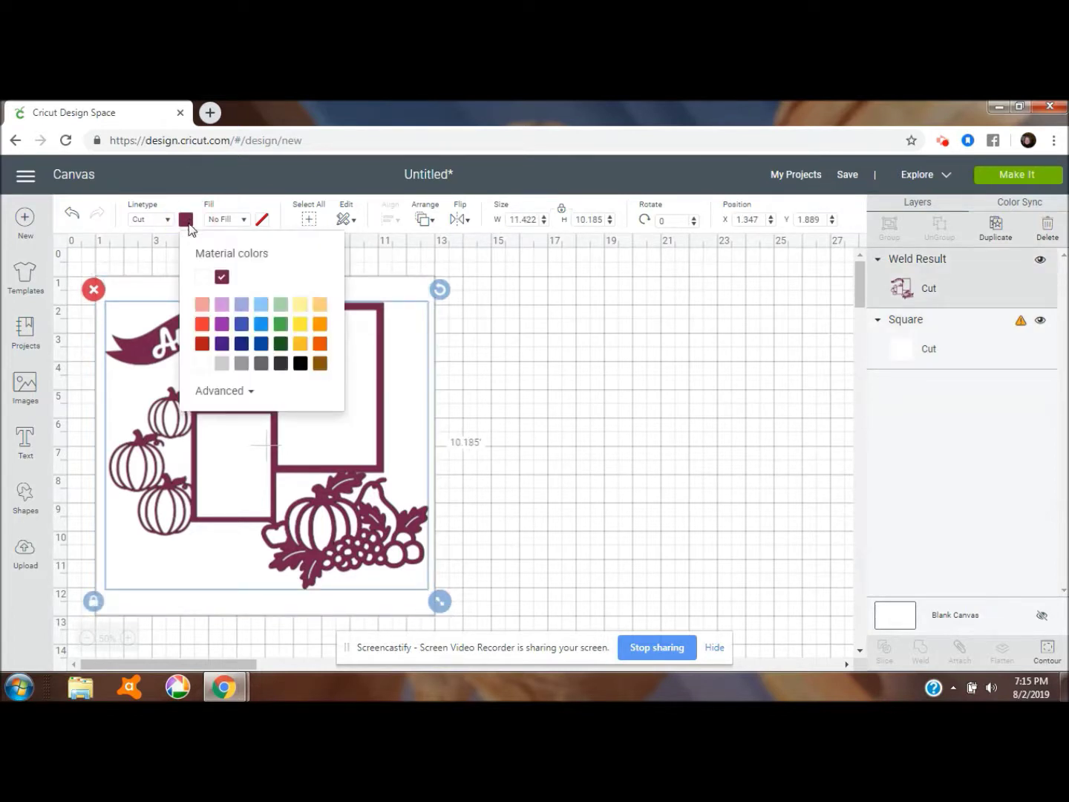
left_click(204, 346)
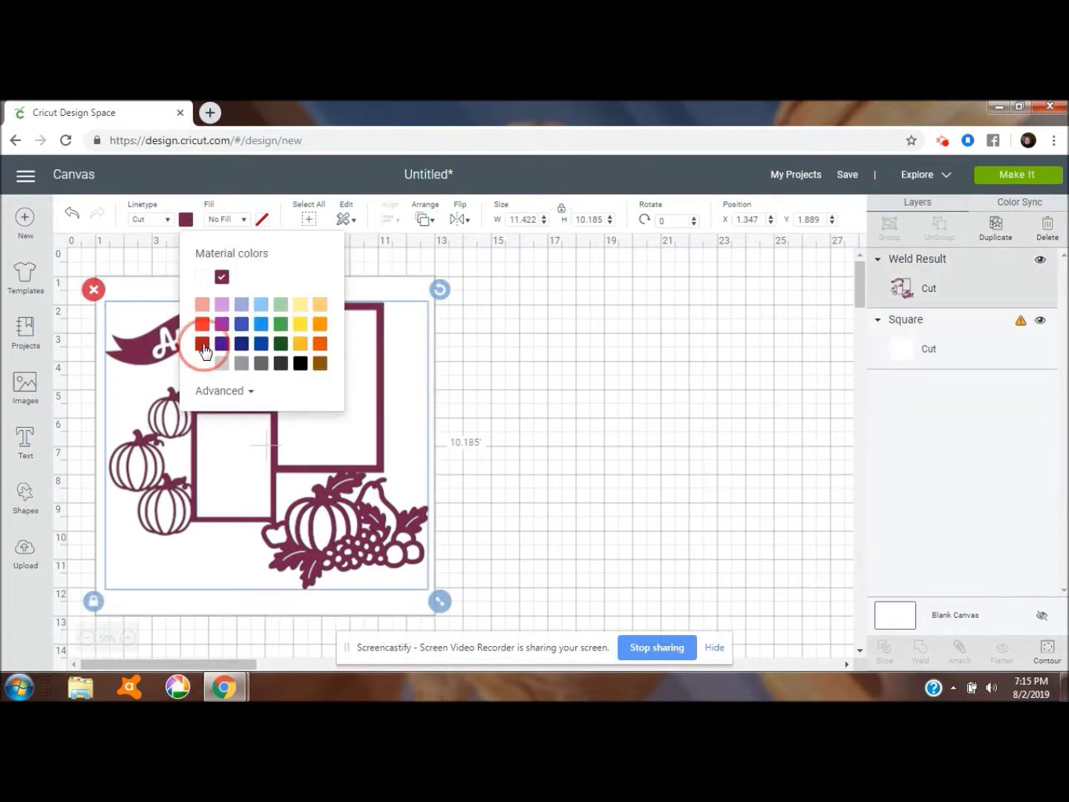
left_click(557, 427)
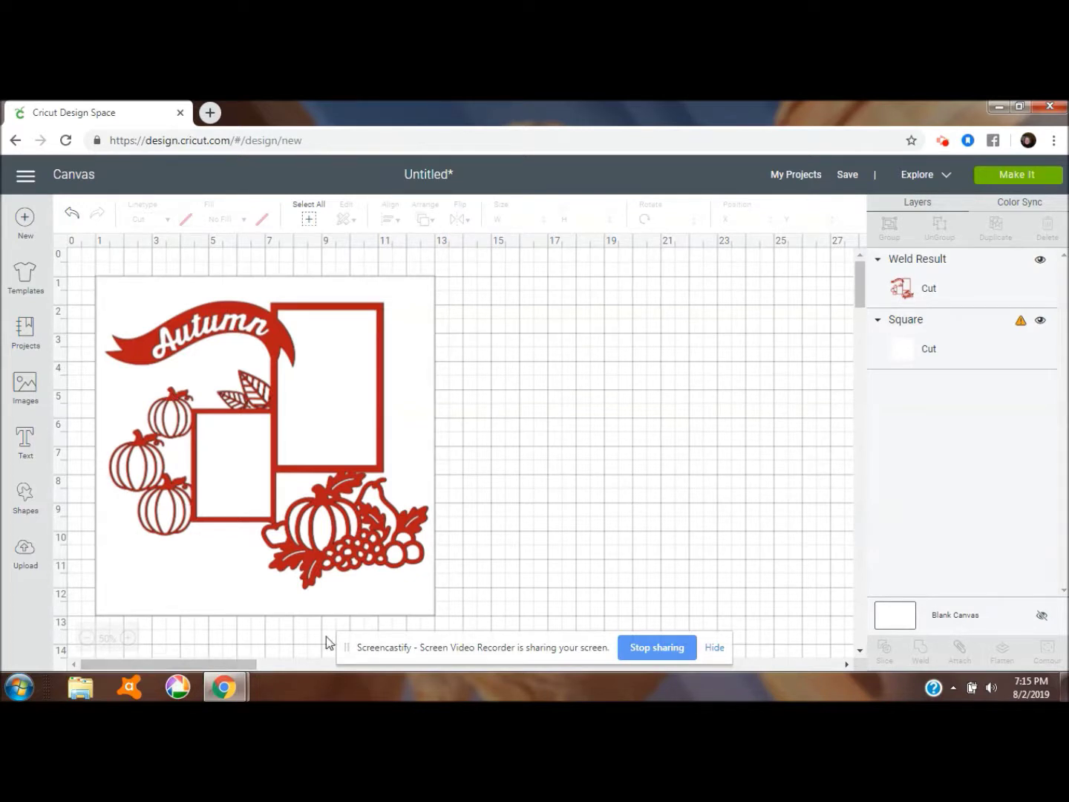
mouse_move(382, 461)
left_mouse_down()
mouse_move(378, 490)
mouse_move(381, 478)
left_mouse_up()
left_click(551, 422)
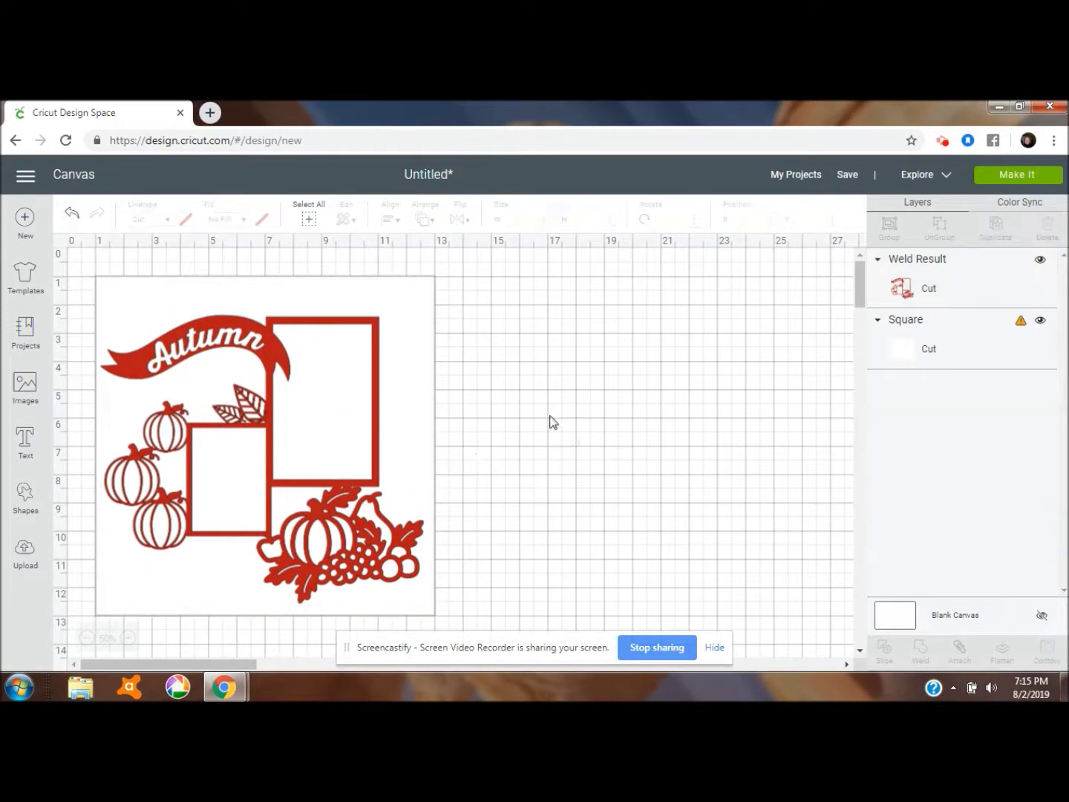